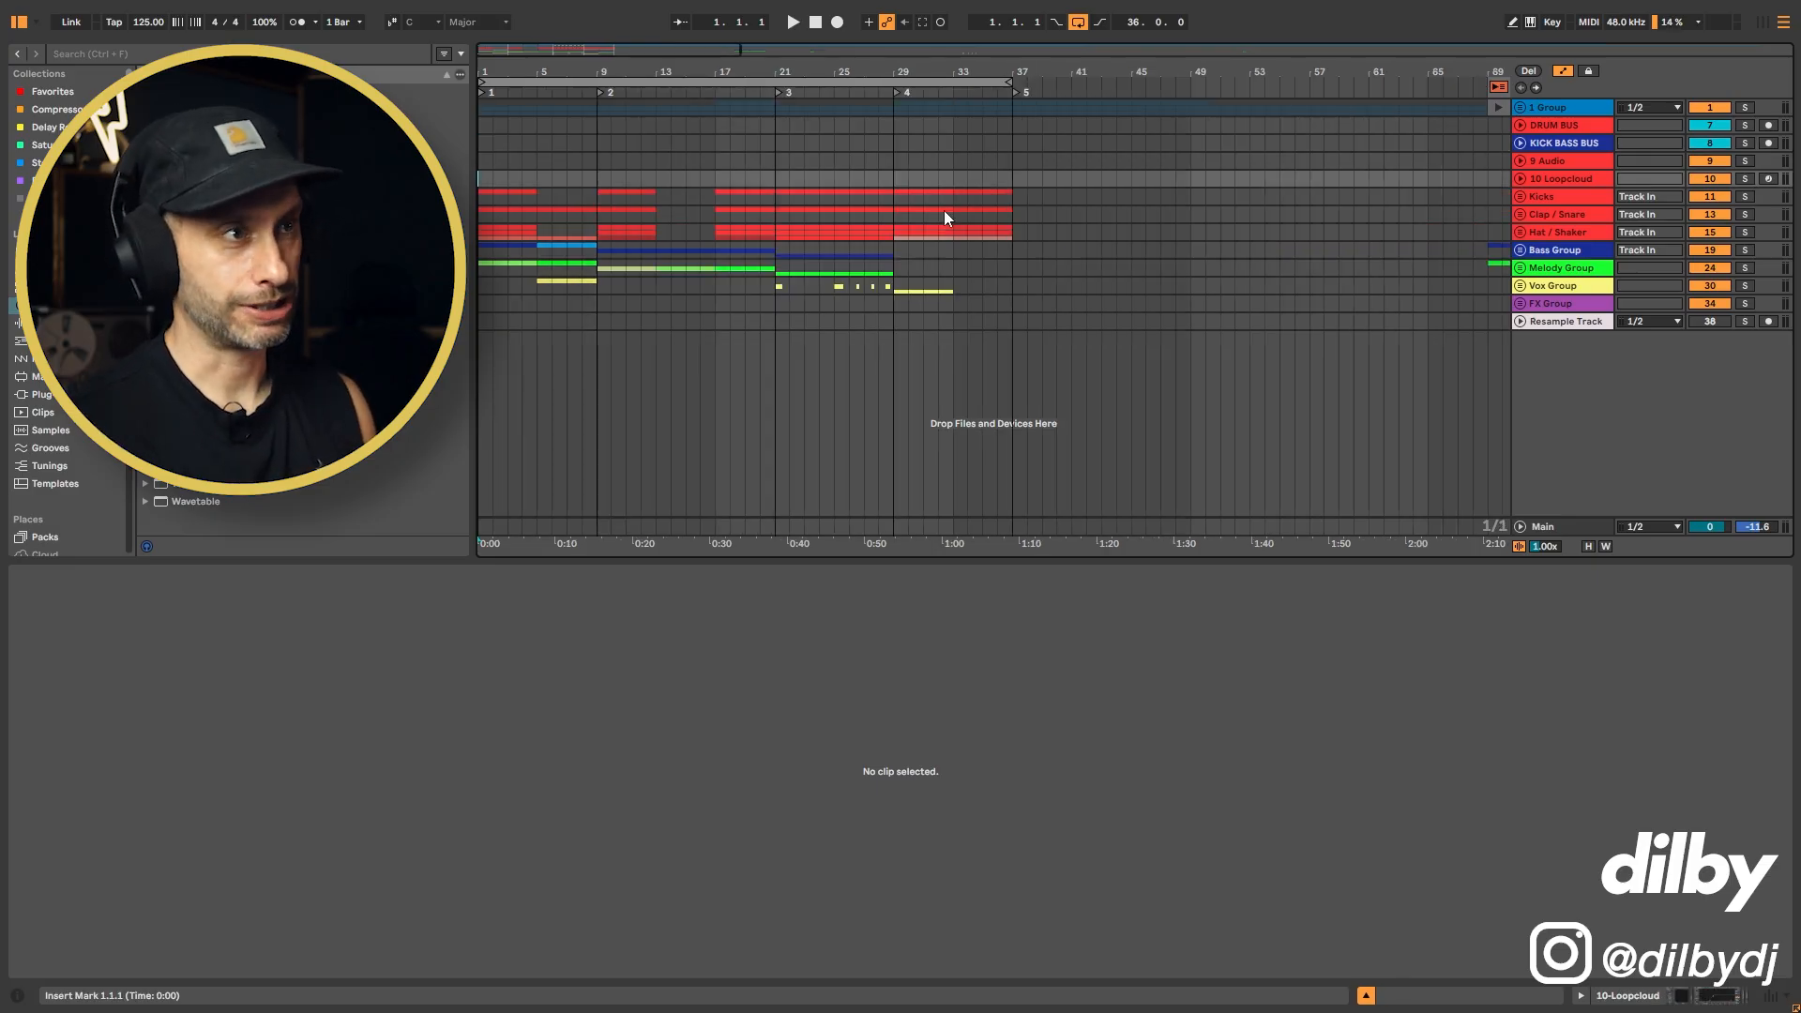
- Play the start of each of the four arrangement sections, at bars 1, 9, 21 and 29
{"action": "left_click", "coordinate": [1745, 126]}
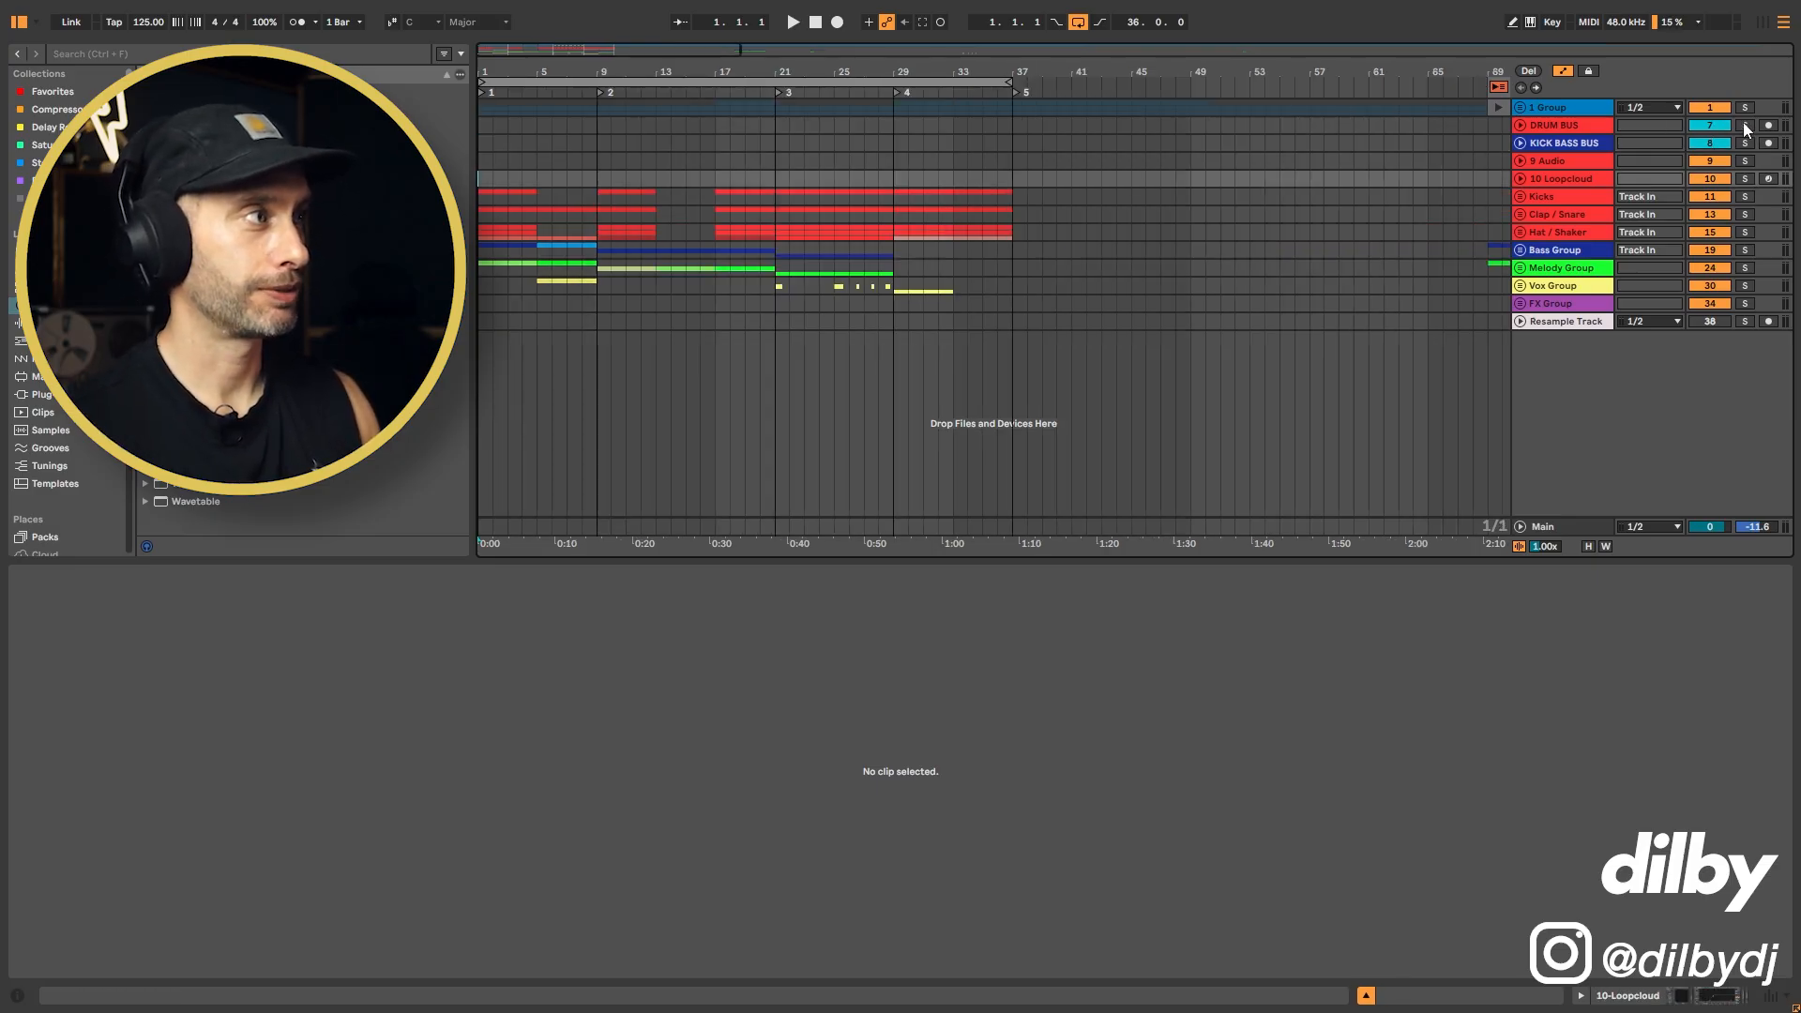
{"action": "left_click", "coordinate": [1745, 197]}
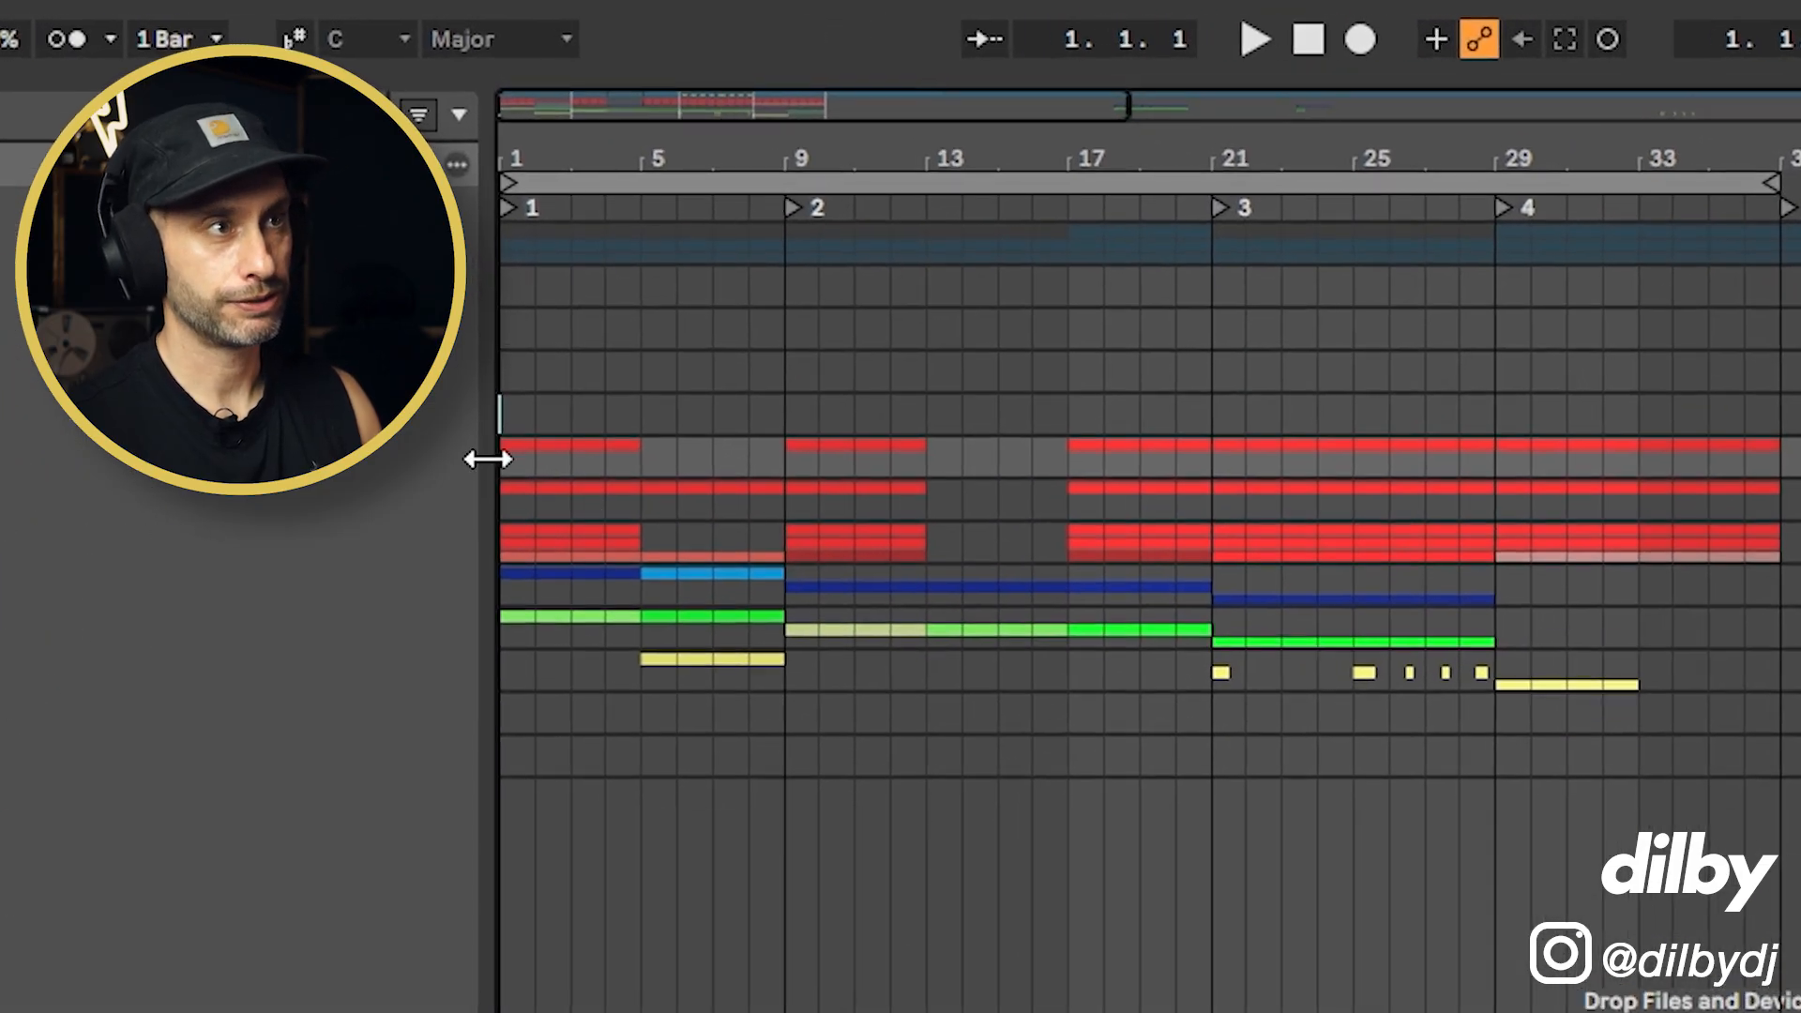
{"action": "key", "text": "space"}
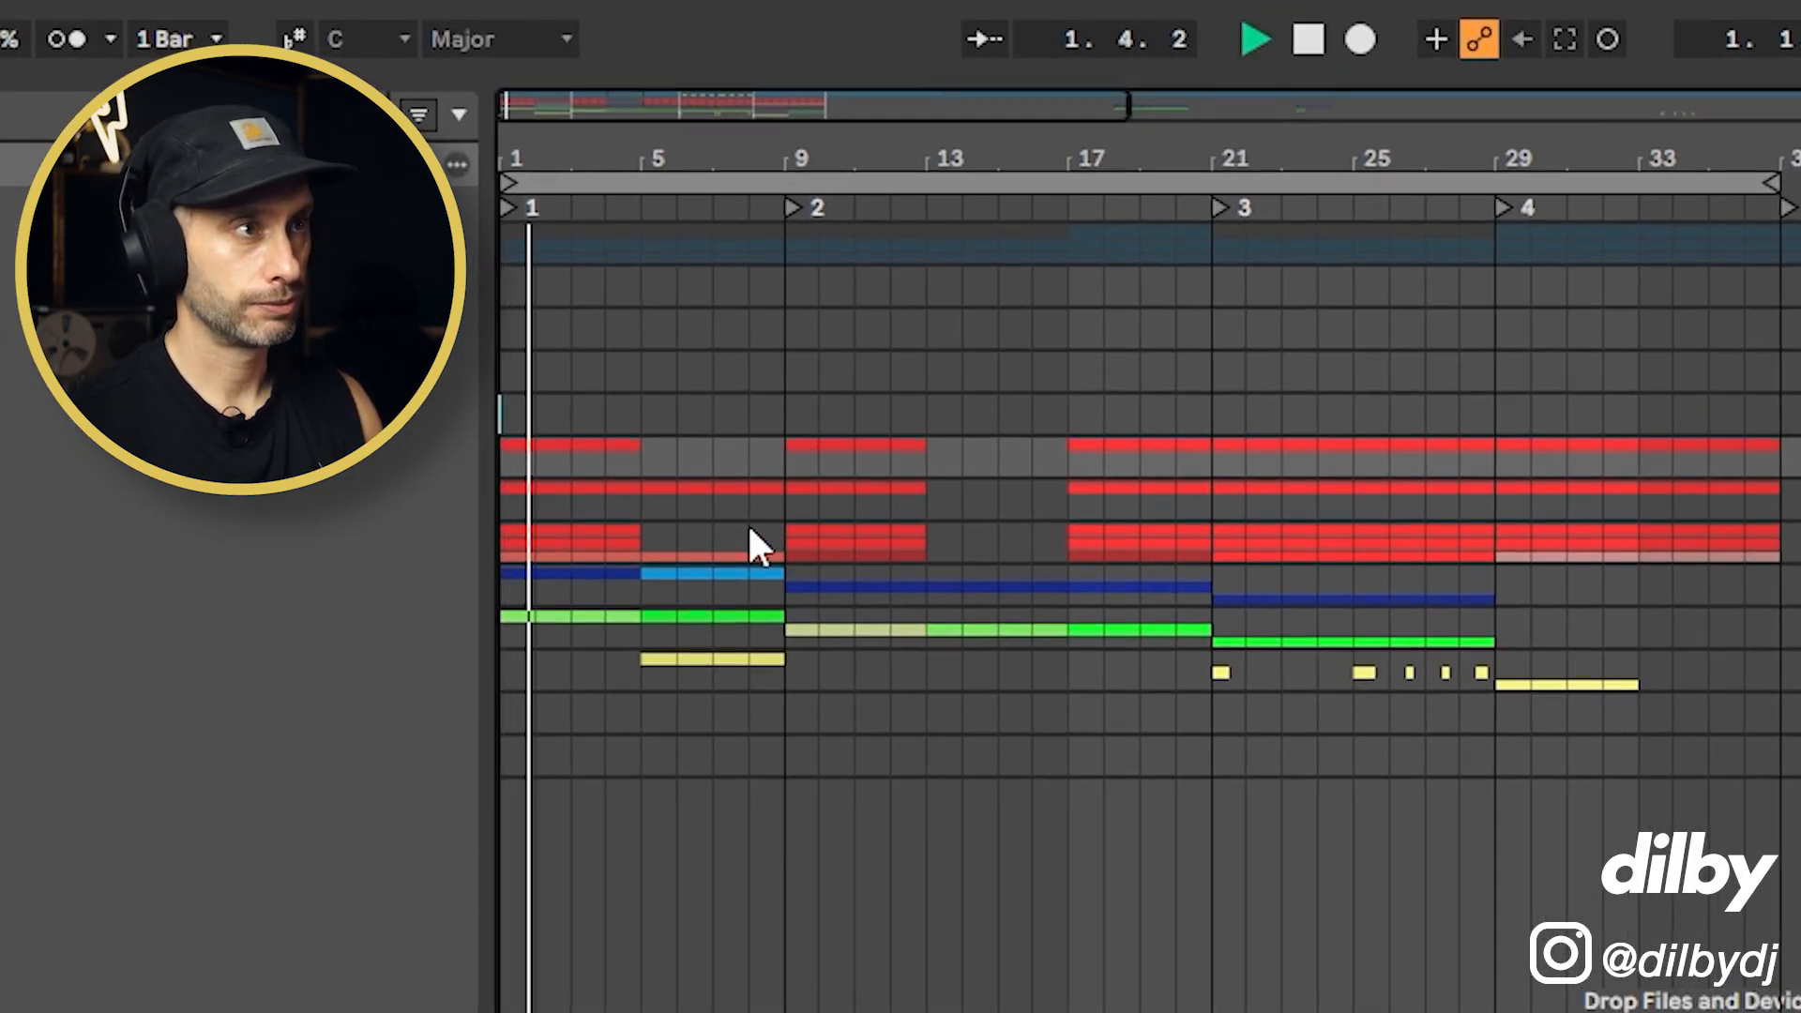
{"action": "left_click", "coordinate": [784, 497]}
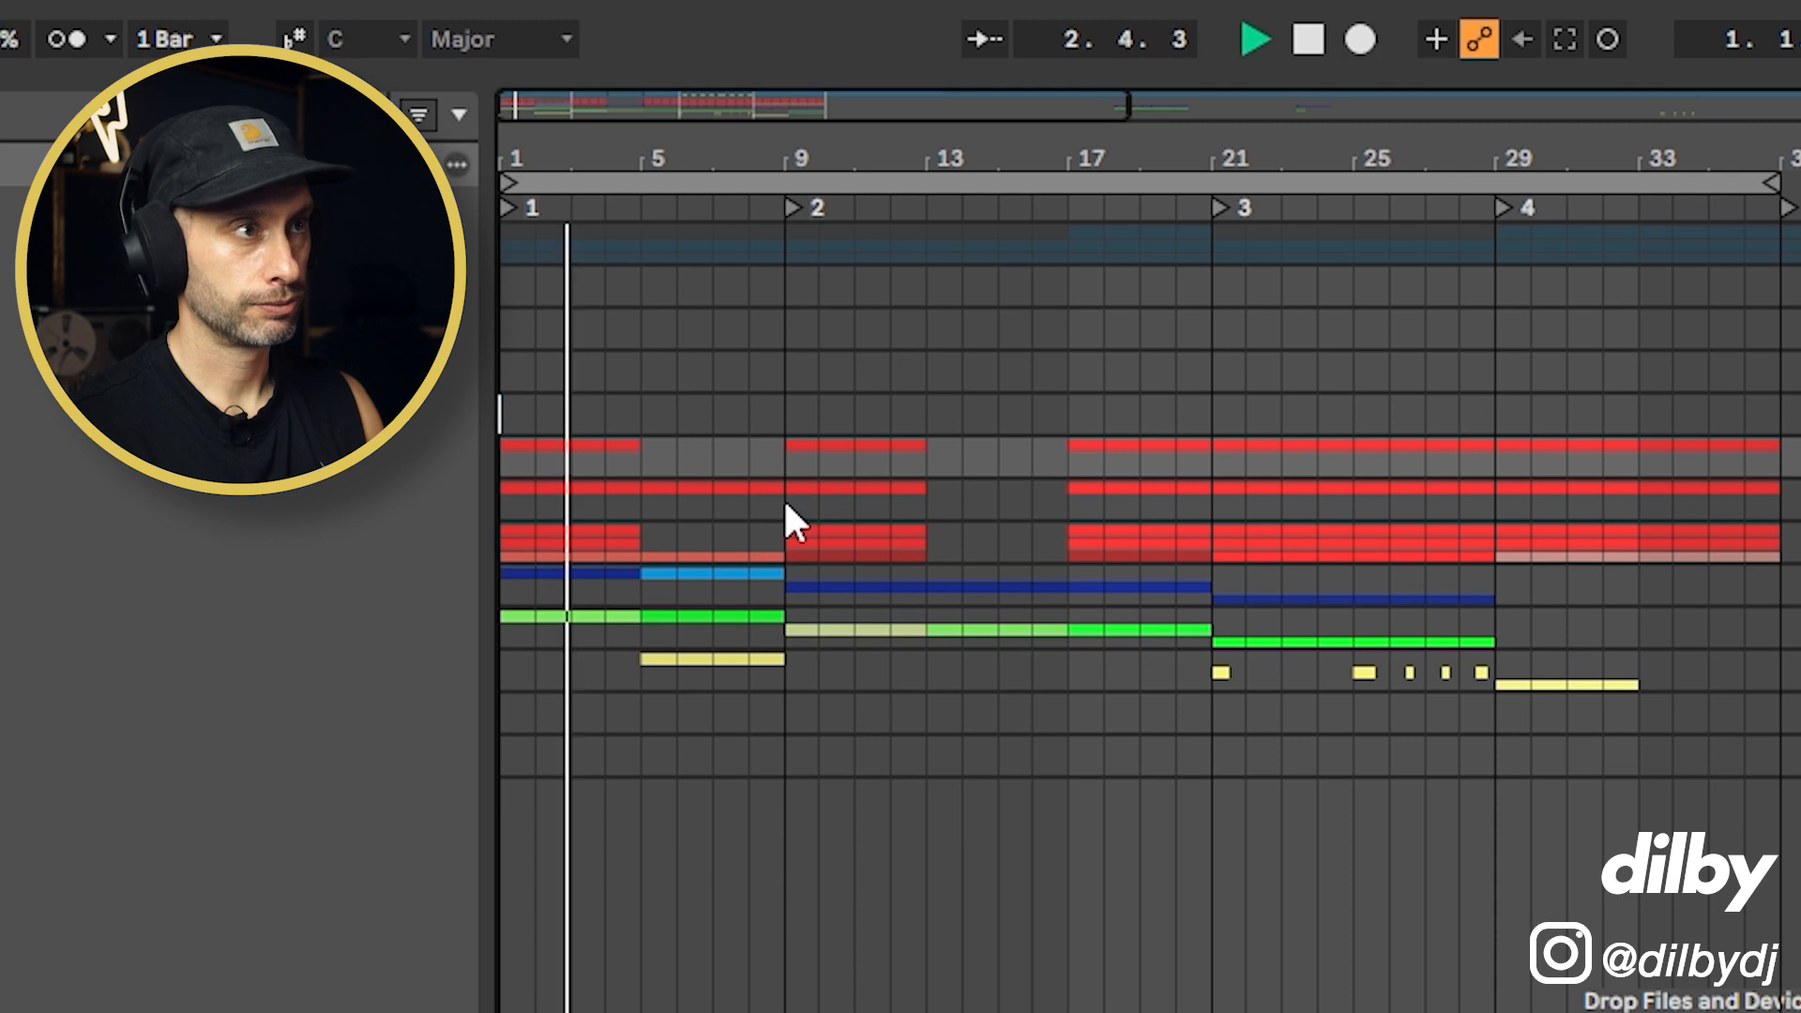
{"action": "key", "text": "space"}
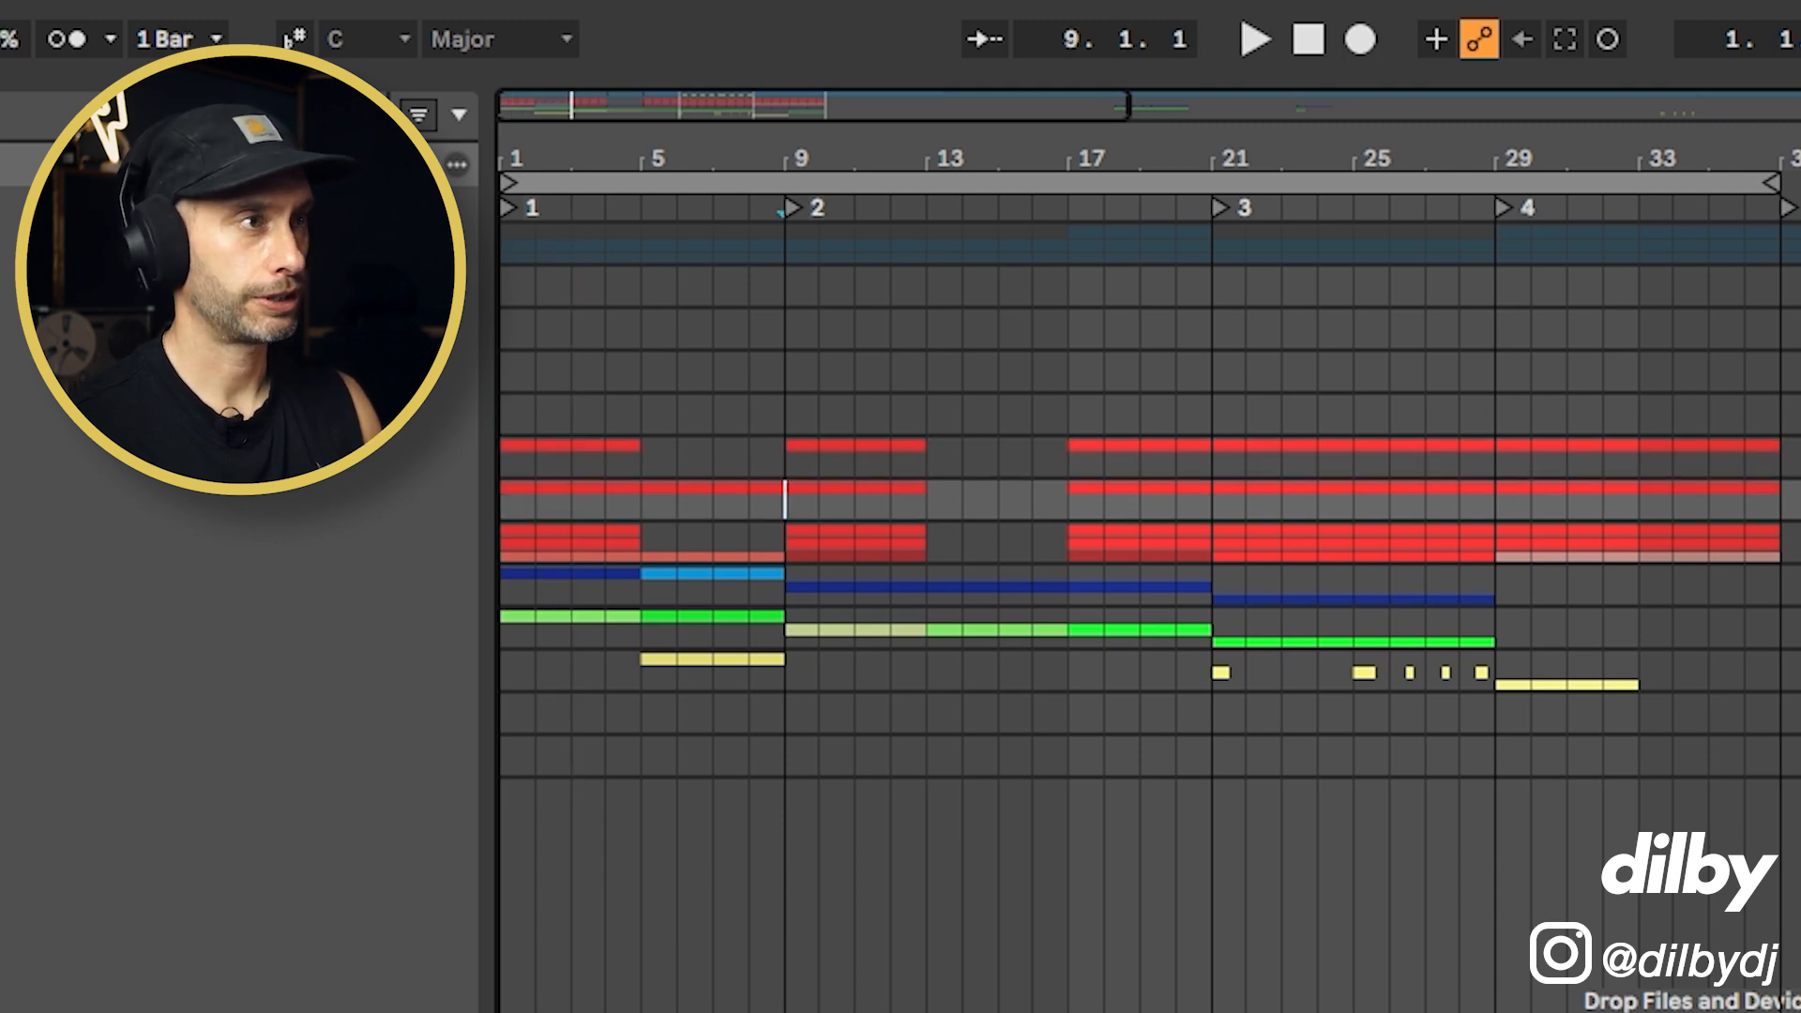
{"action": "key", "text": "space"}
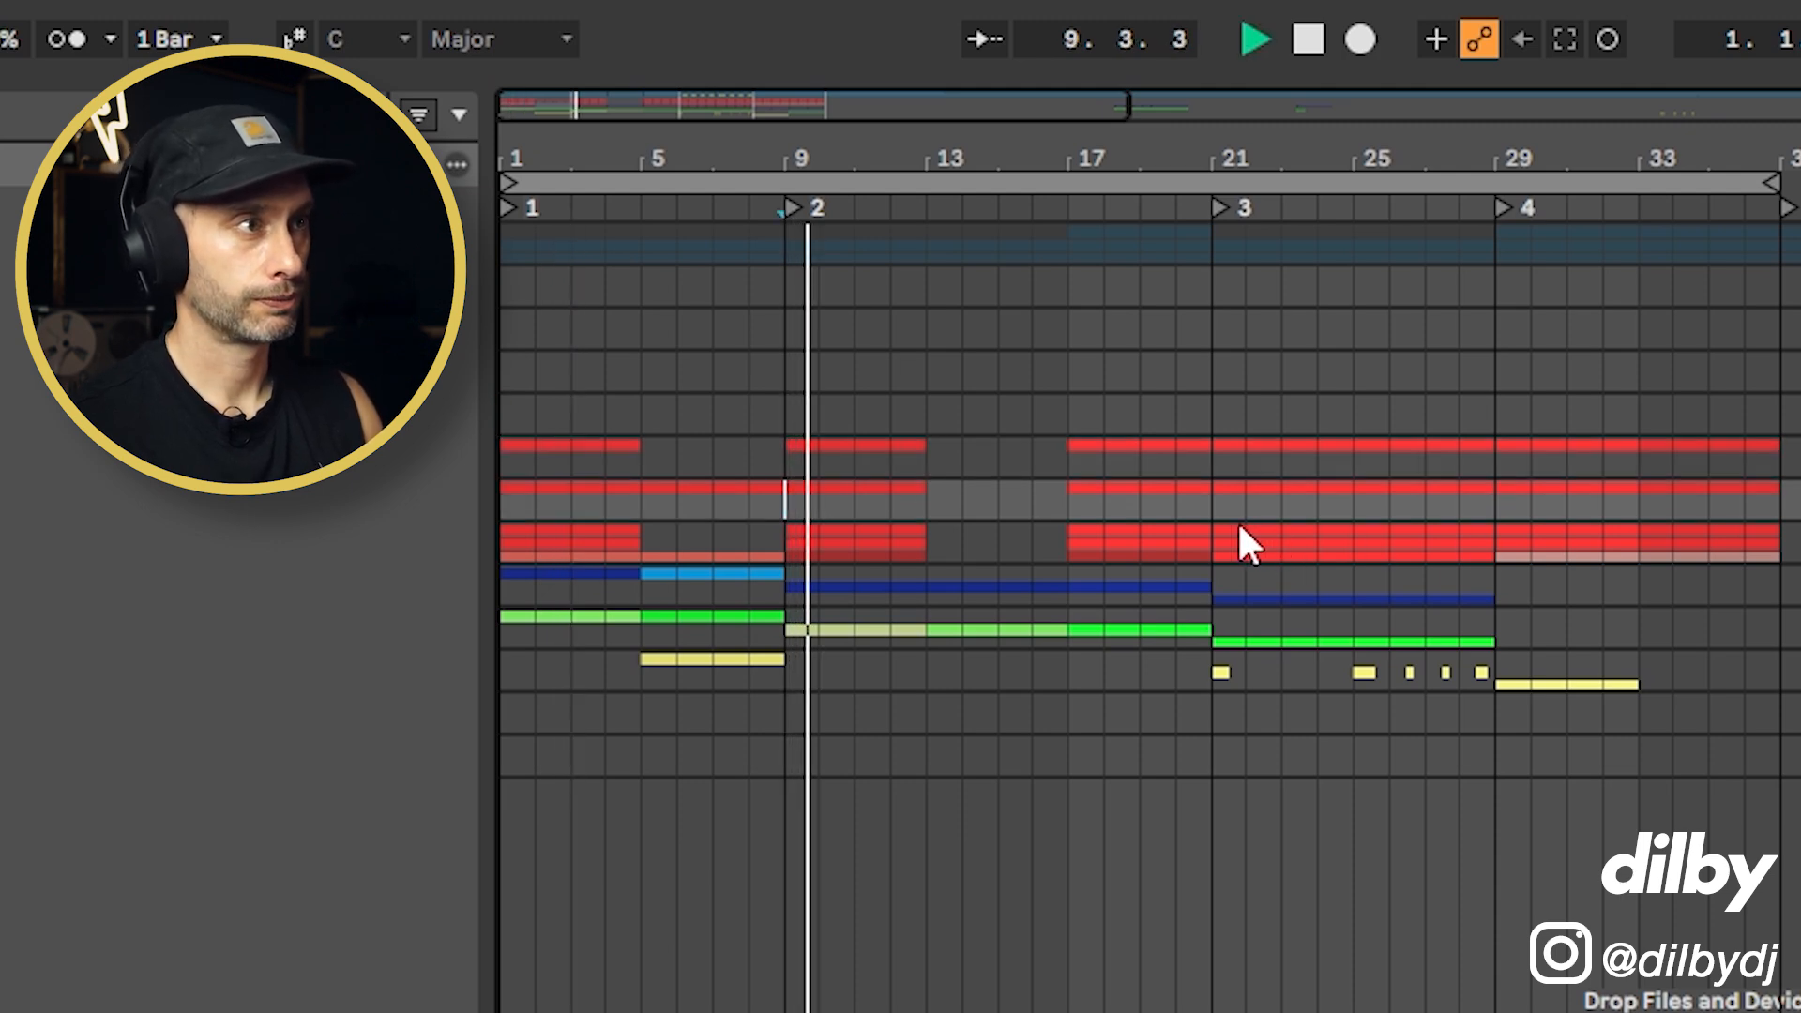
{"action": "left_click", "coordinate": [1224, 535]}
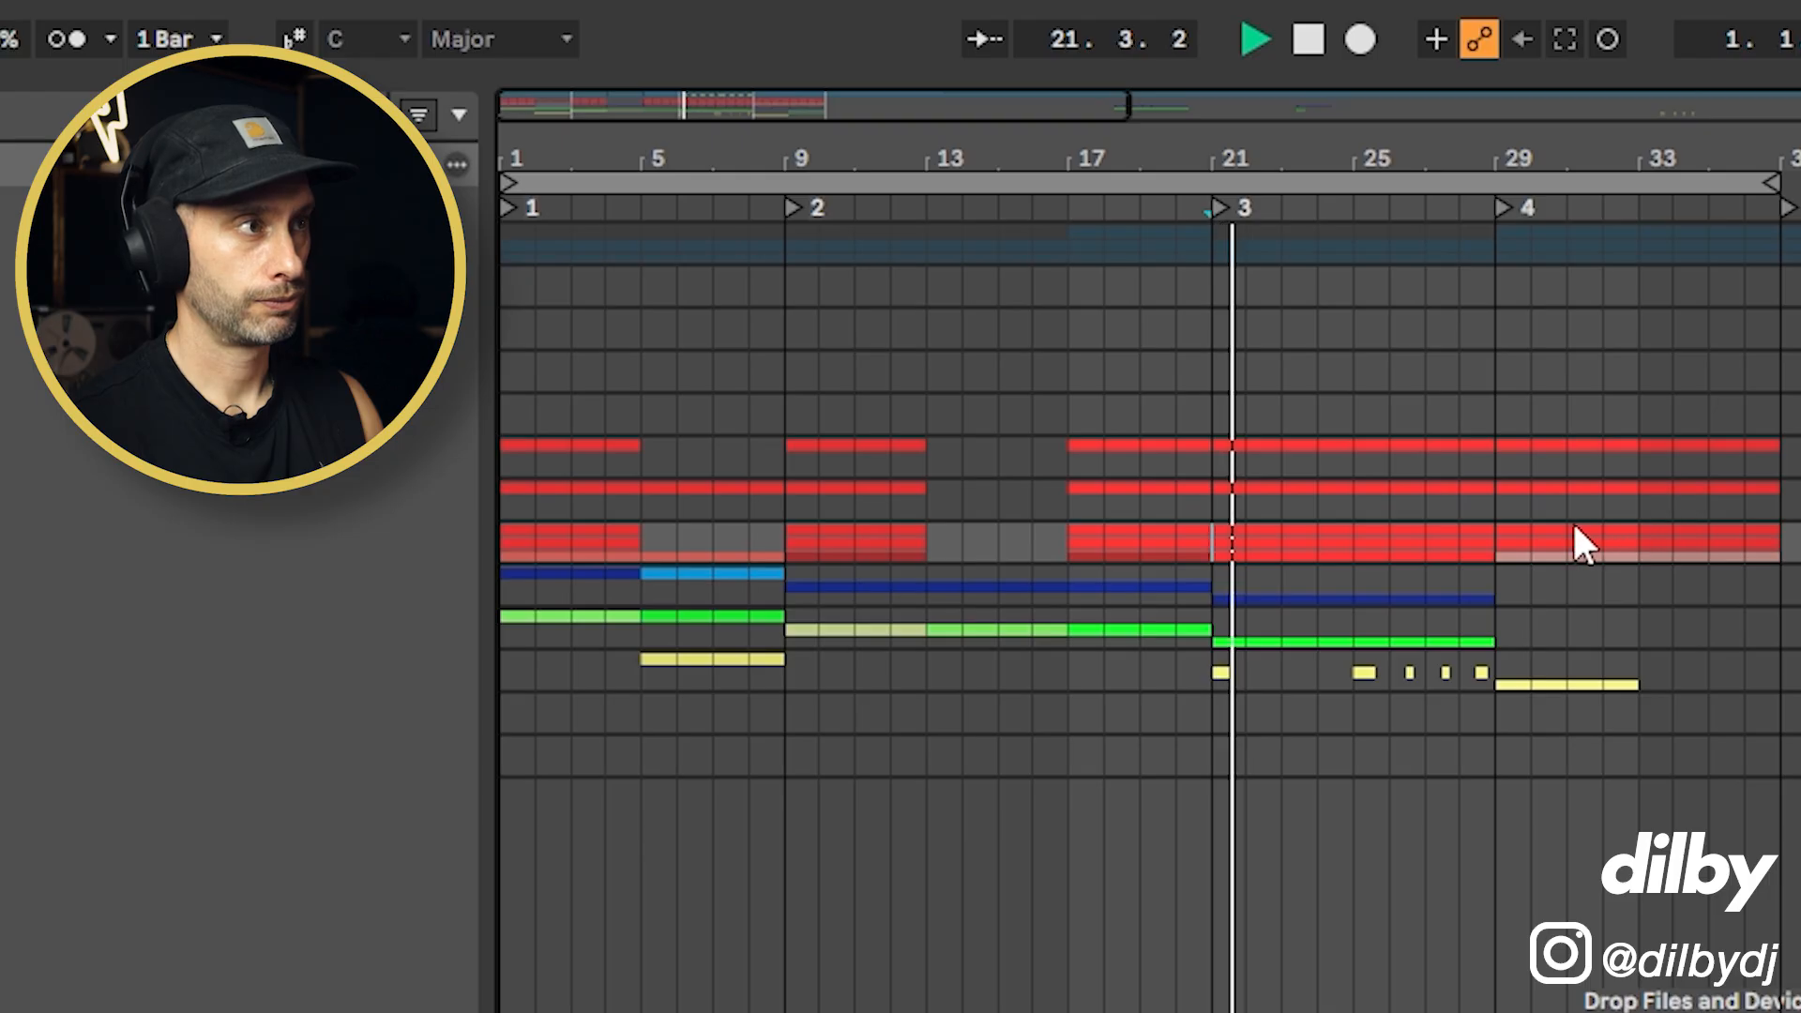
{"action": "left_click", "coordinate": [1511, 510]}
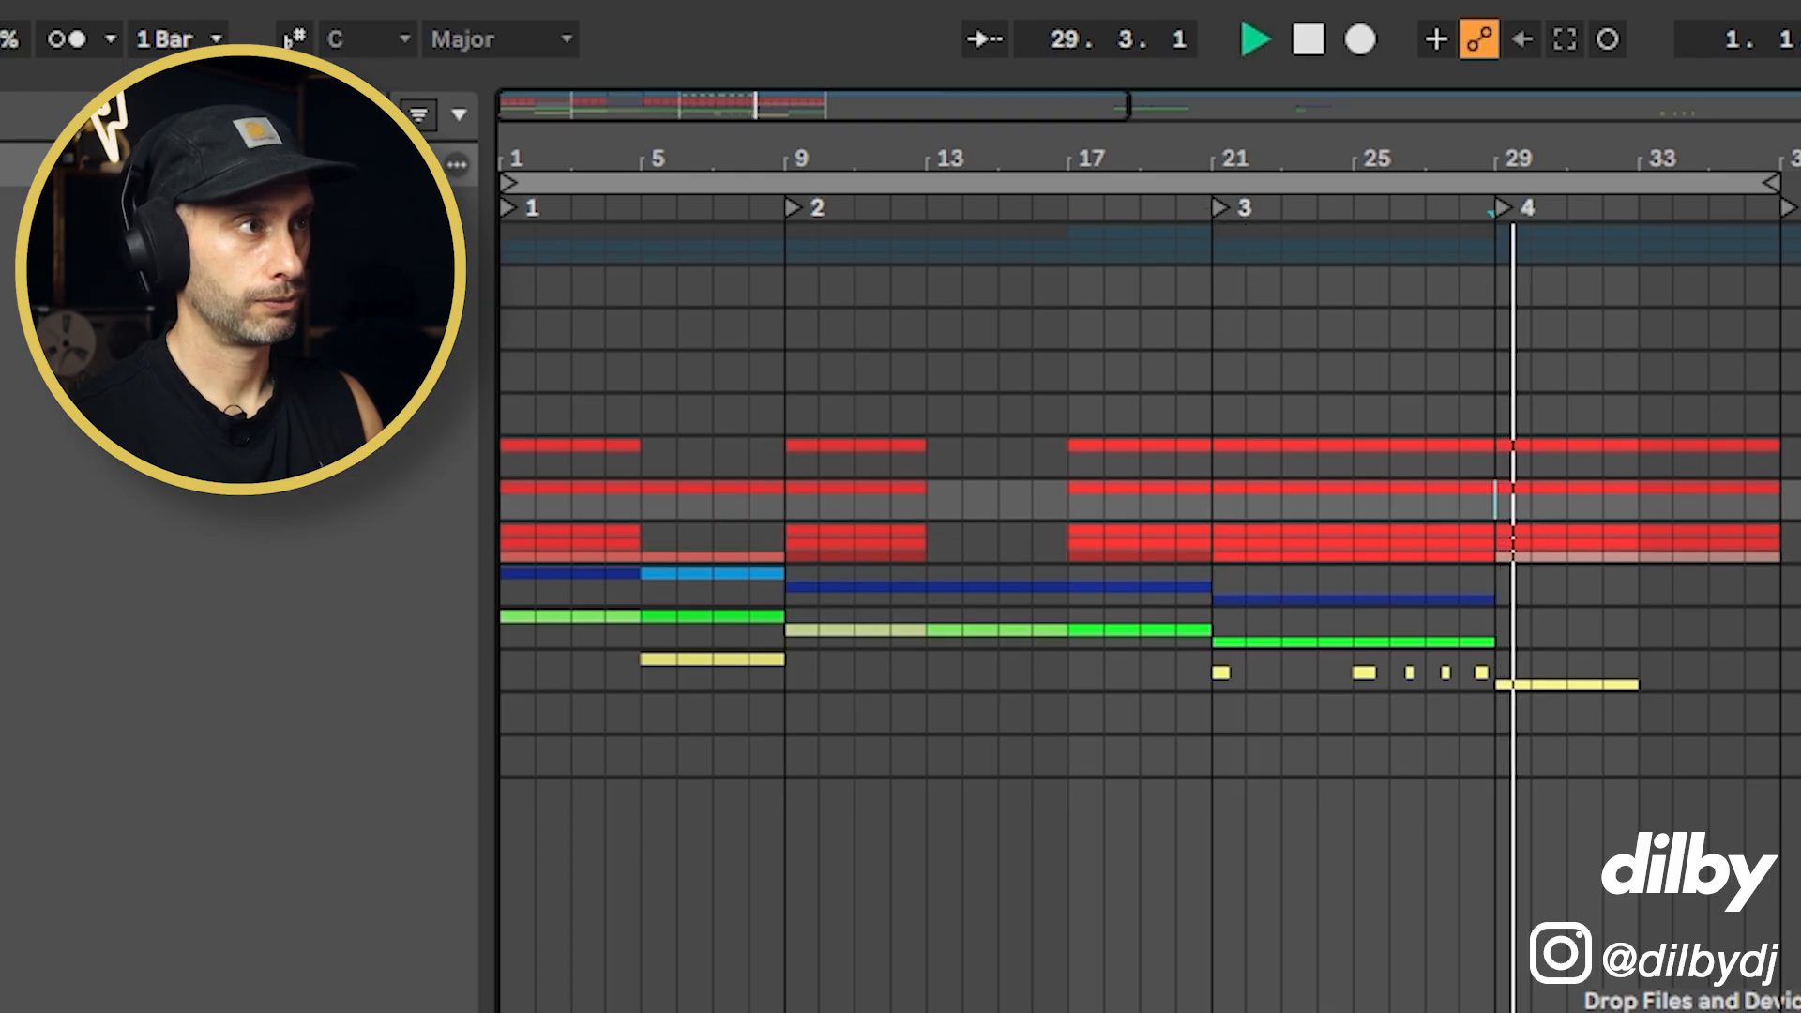
{"action": "key", "text": "space"}
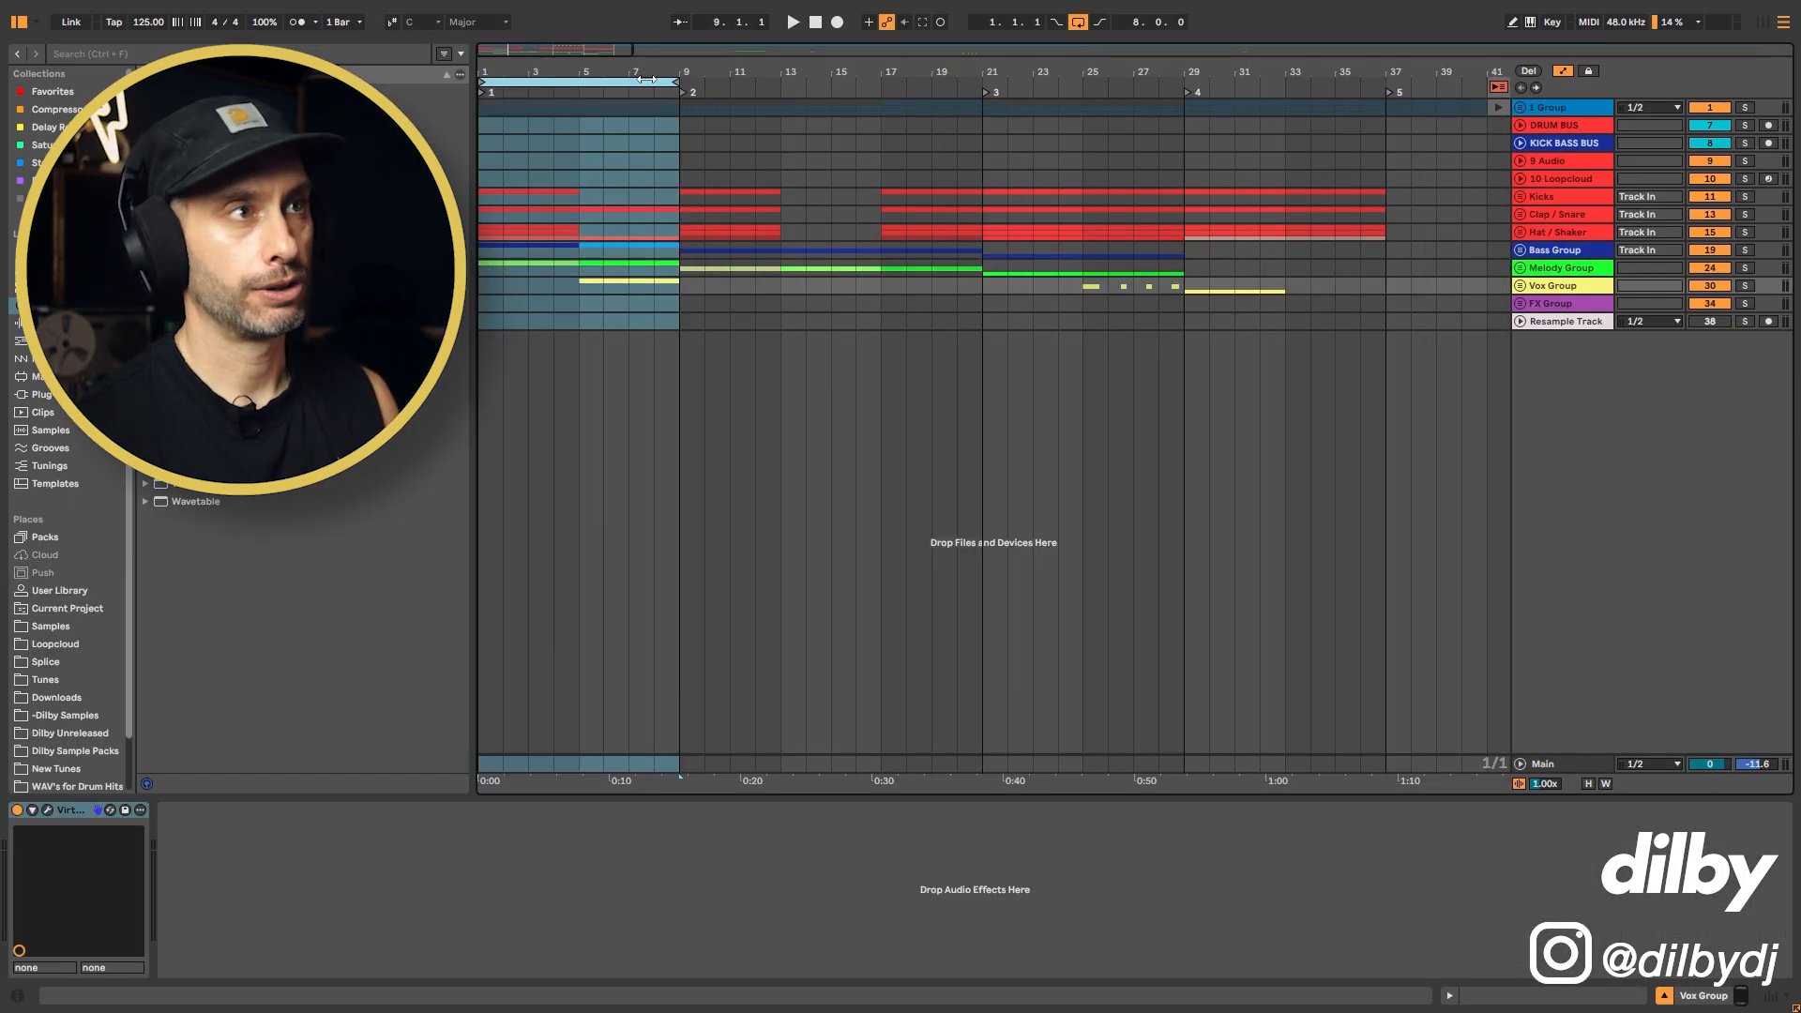
- Play the looped first section from bar 1 to bar 9
{"action": "left_click_drag", "start_coordinate": [582, 75], "coordinate": [613, 75]}
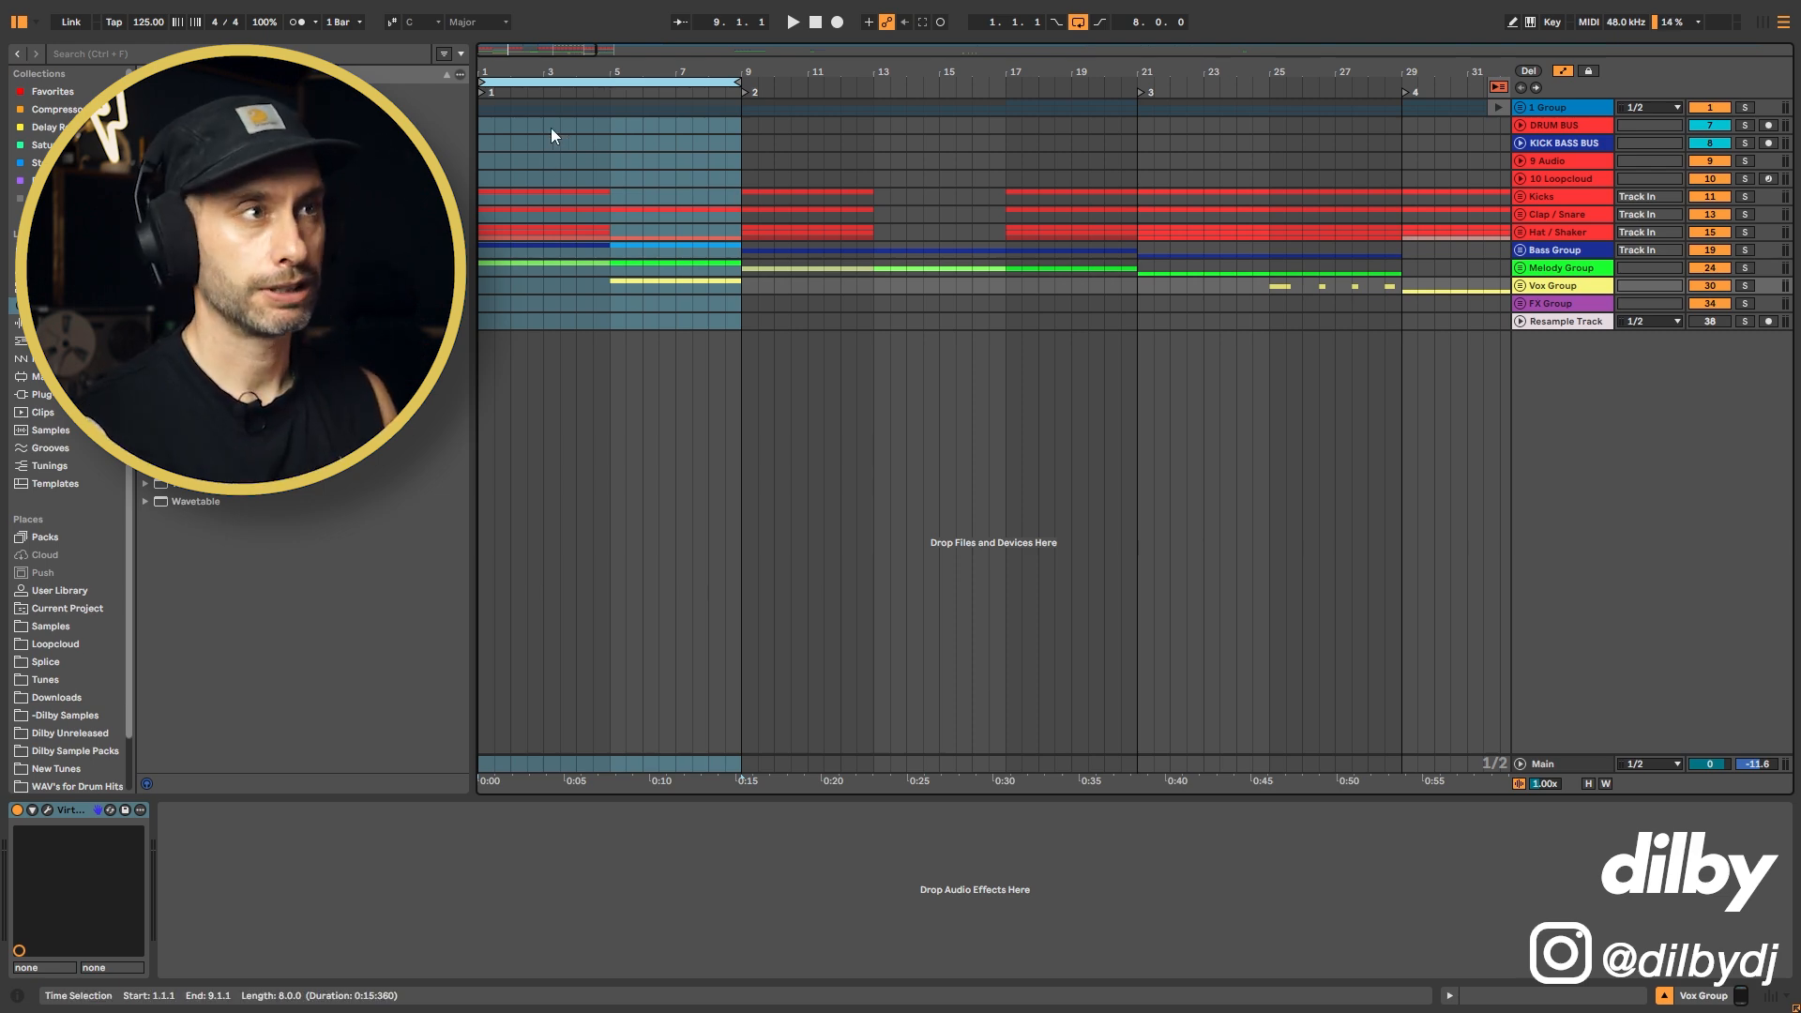
{"action": "key", "text": "space"}
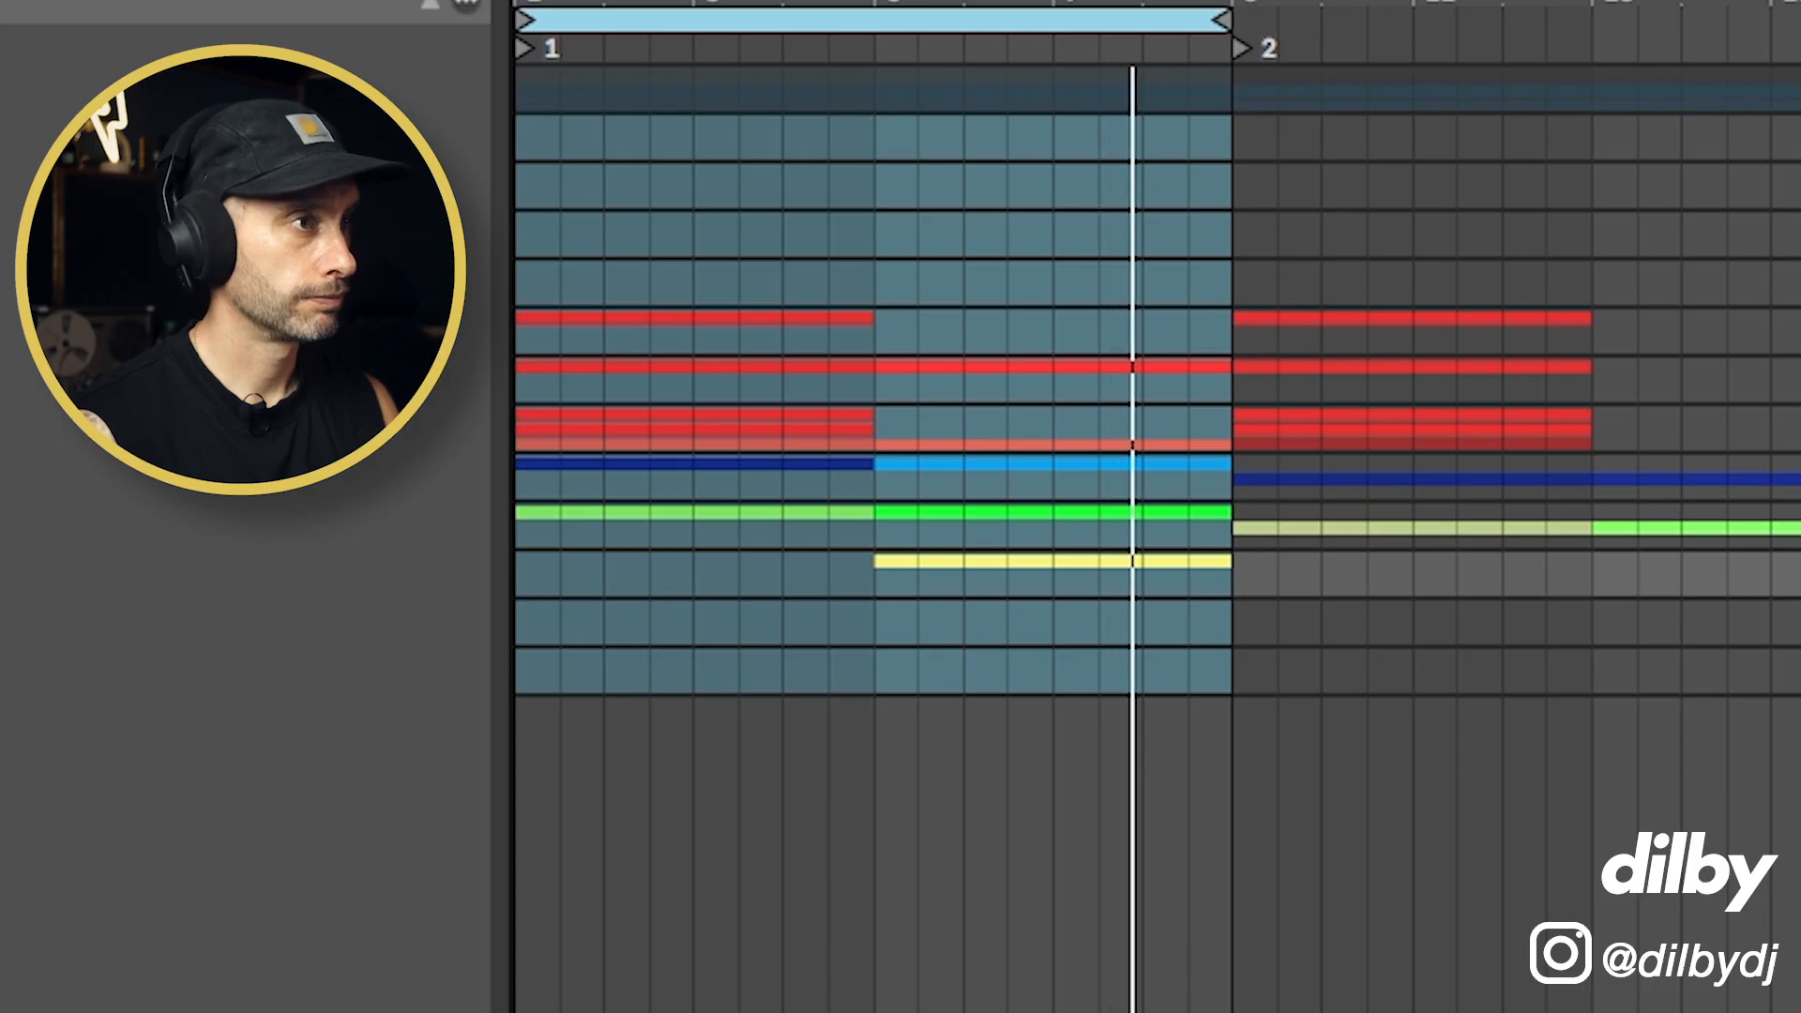
- Unfold the Vox Group and activate the first VOX Envision clip during playback
{"action": "left_click", "coordinate": [1796, 563]}
{"action": "left_click", "coordinate": [1157, 744]}
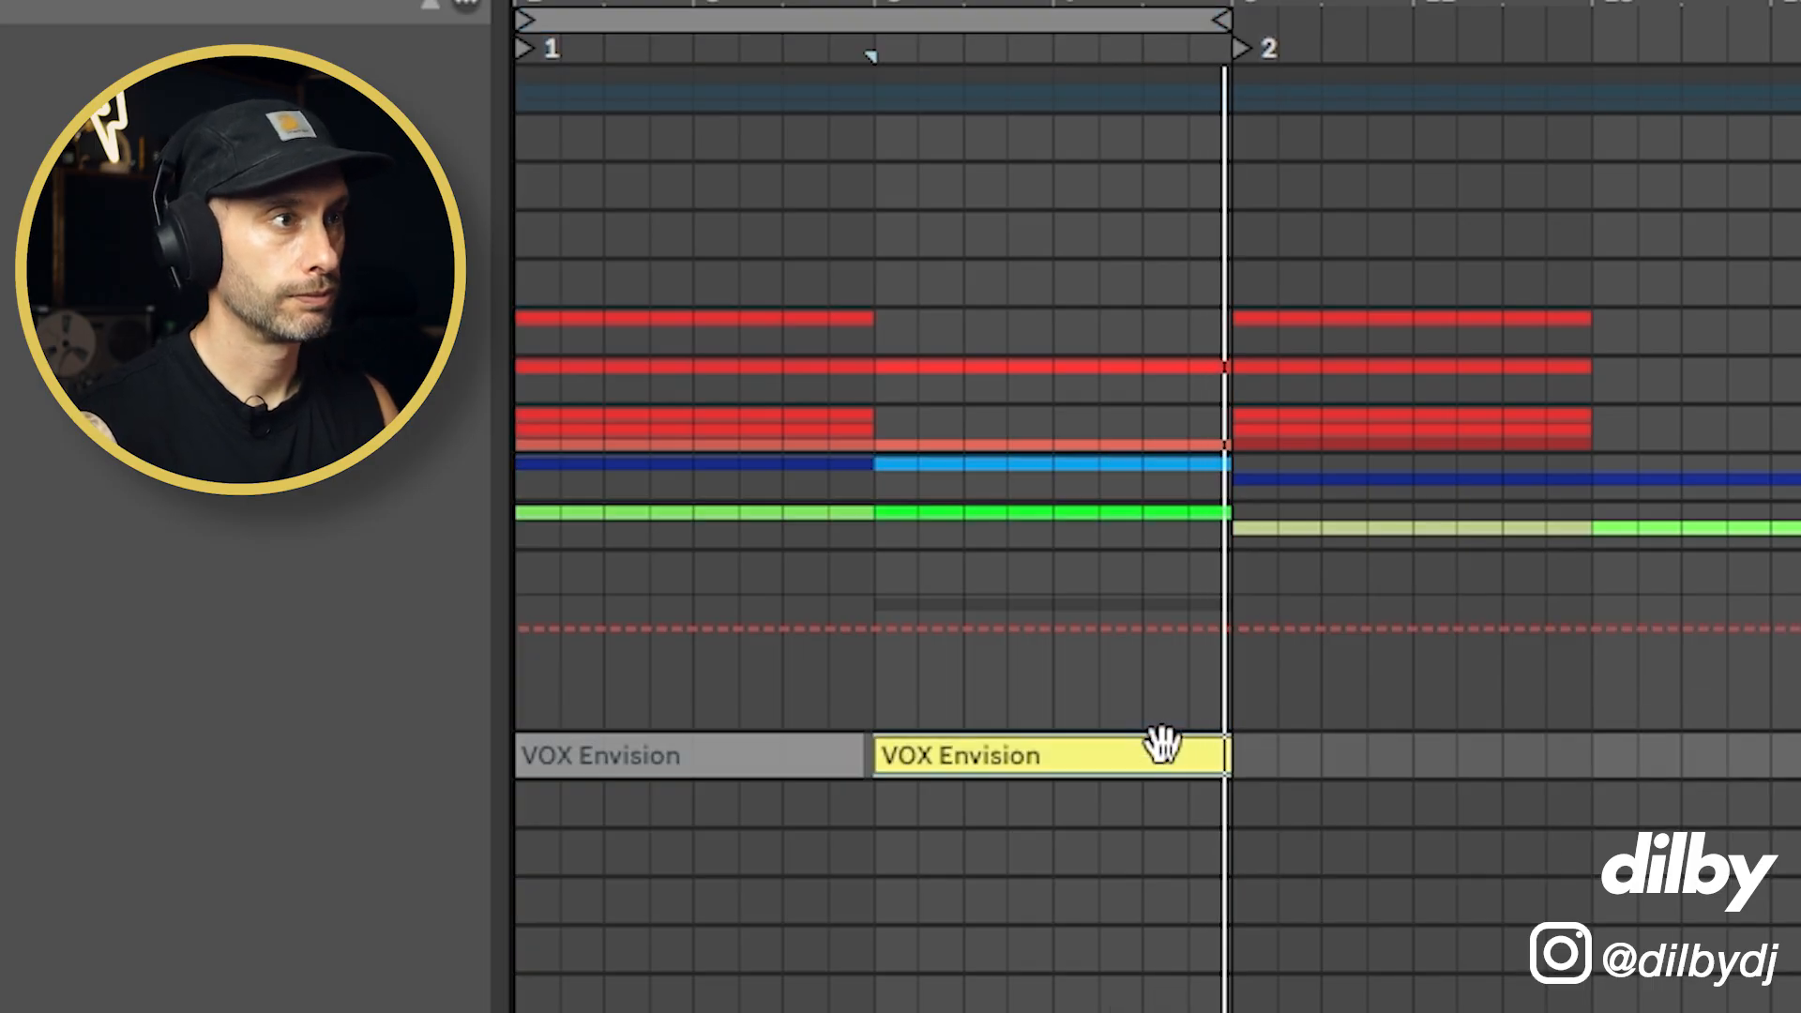
{"action": "left_click", "coordinate": [776, 736]}
{"action": "key", "text": "0"}
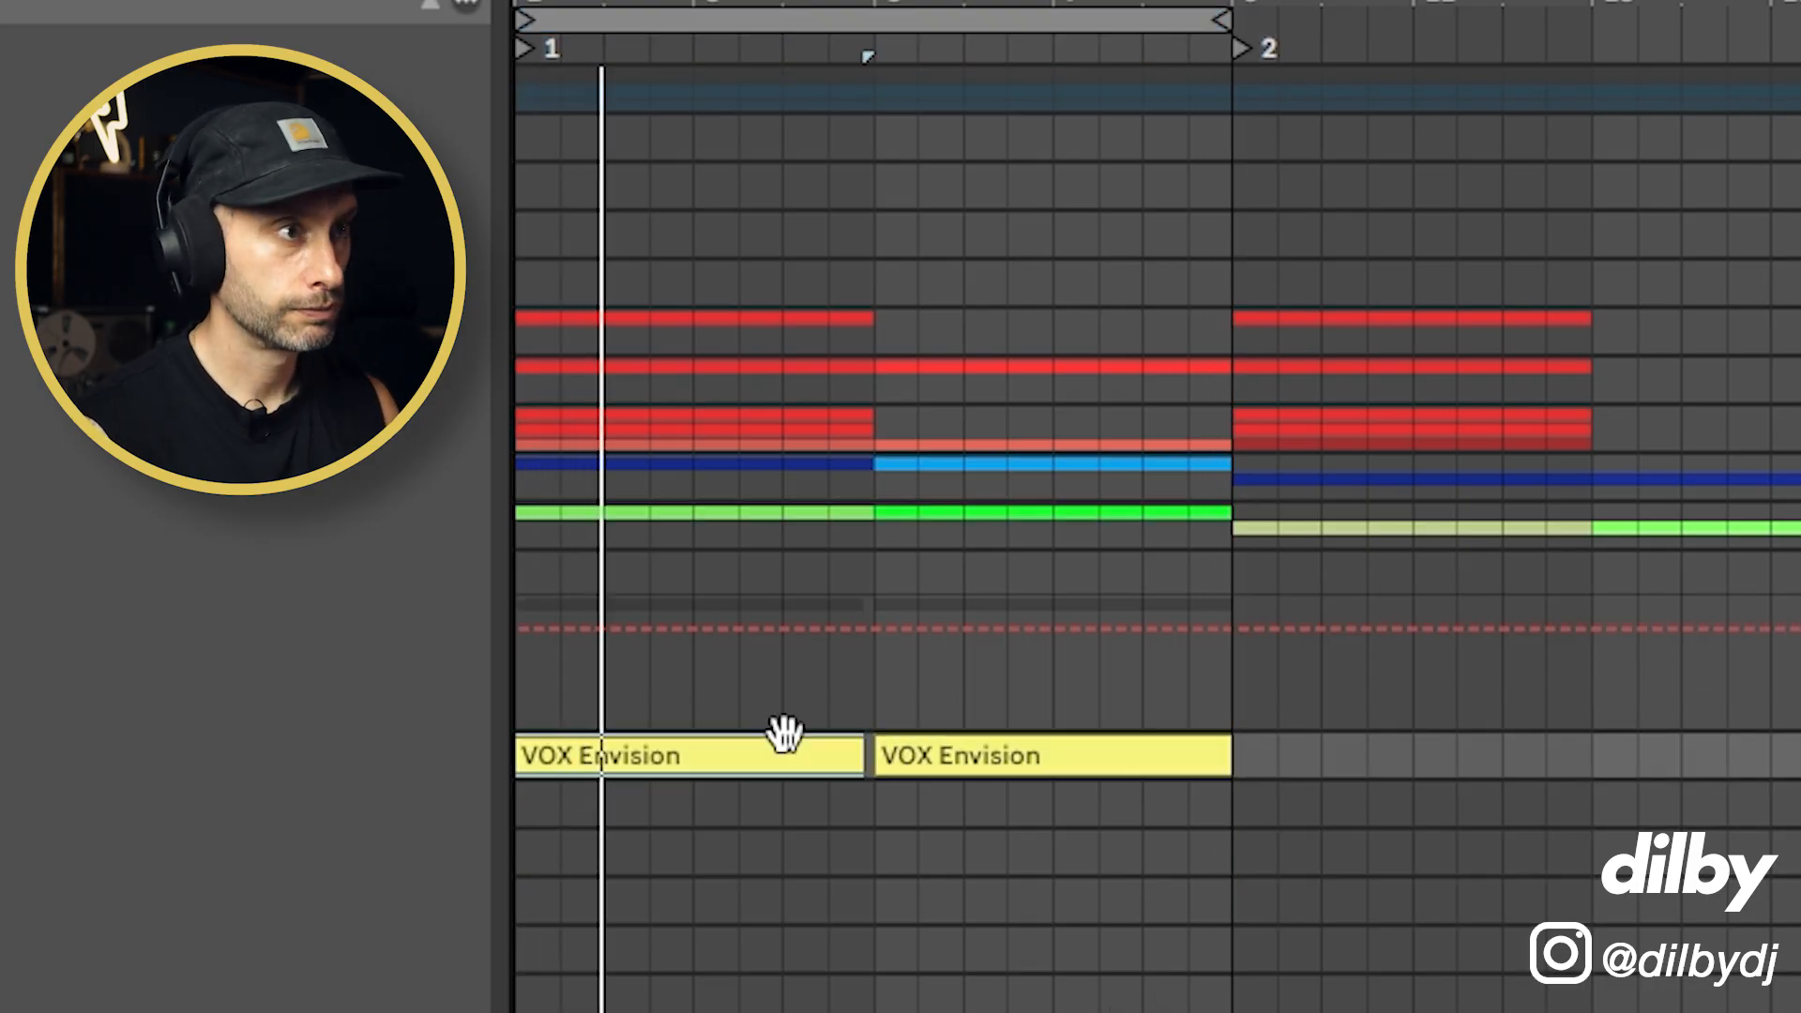
- Unfold the VOX Envision track's waveforms and play the vocal phrase in the second clip from bar 8
{"action": "left_click", "coordinate": [1797, 755]}
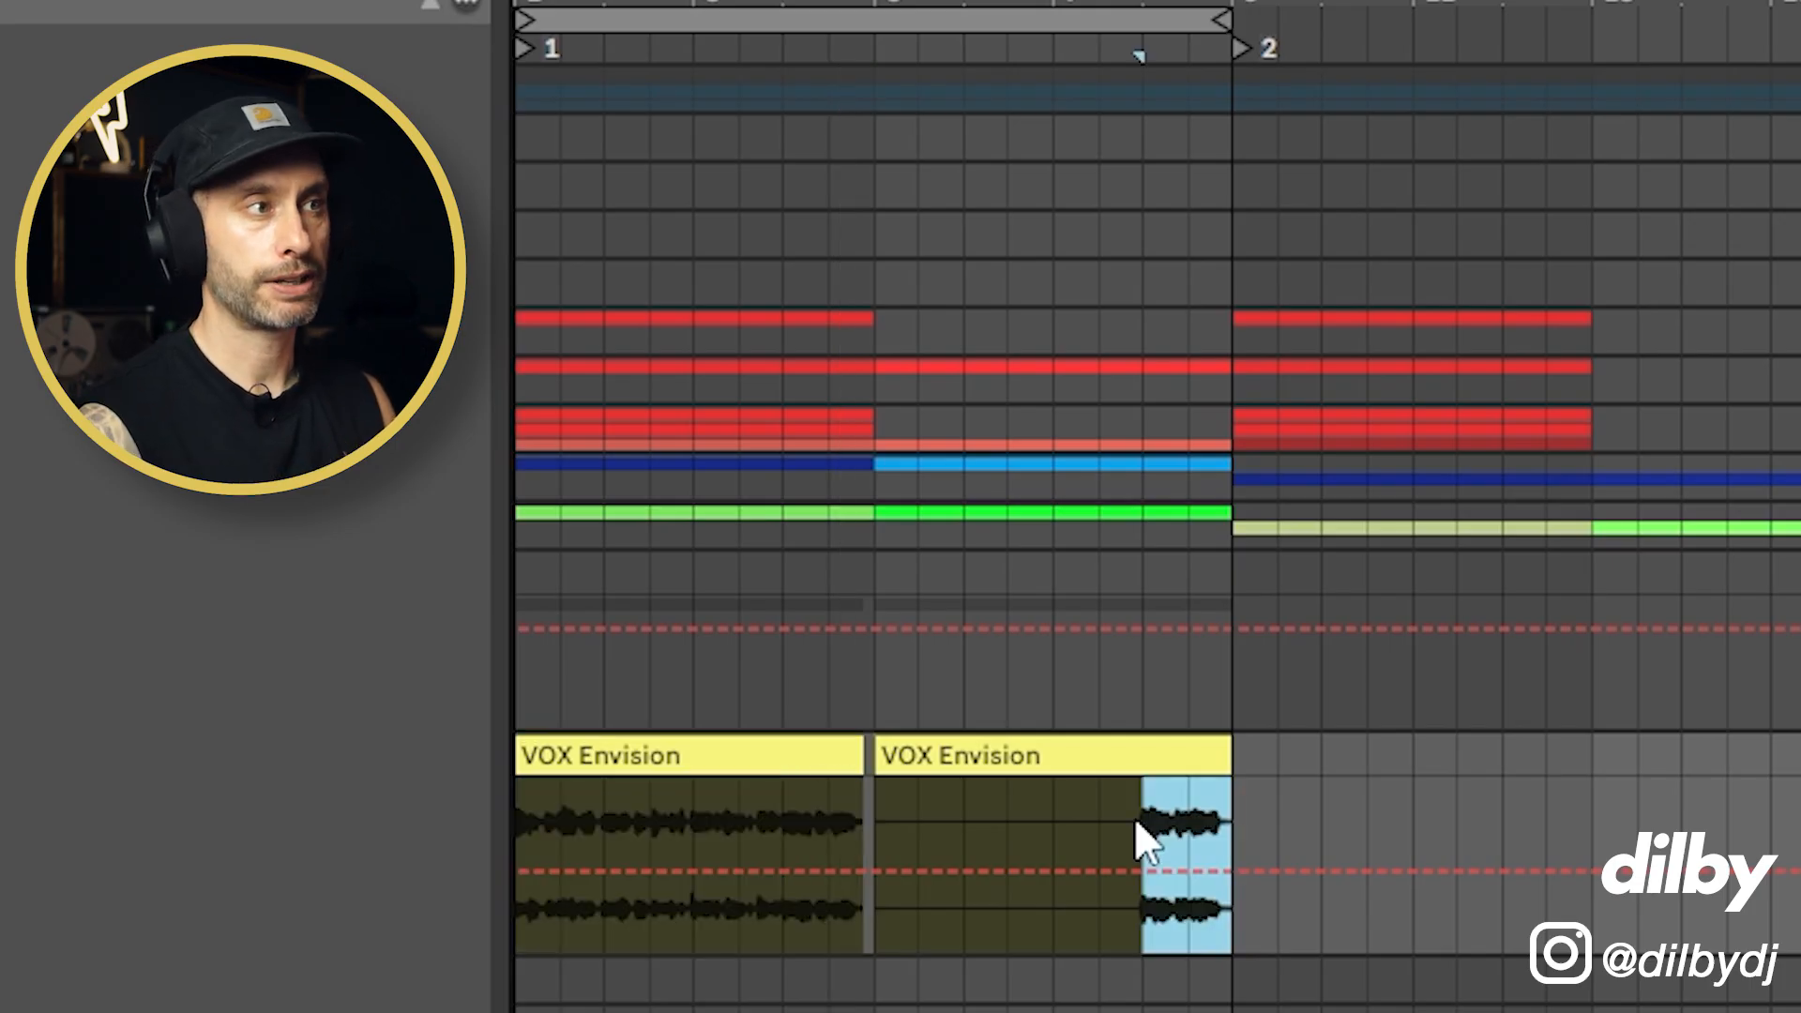
{"action": "left_click", "coordinate": [1137, 819]}
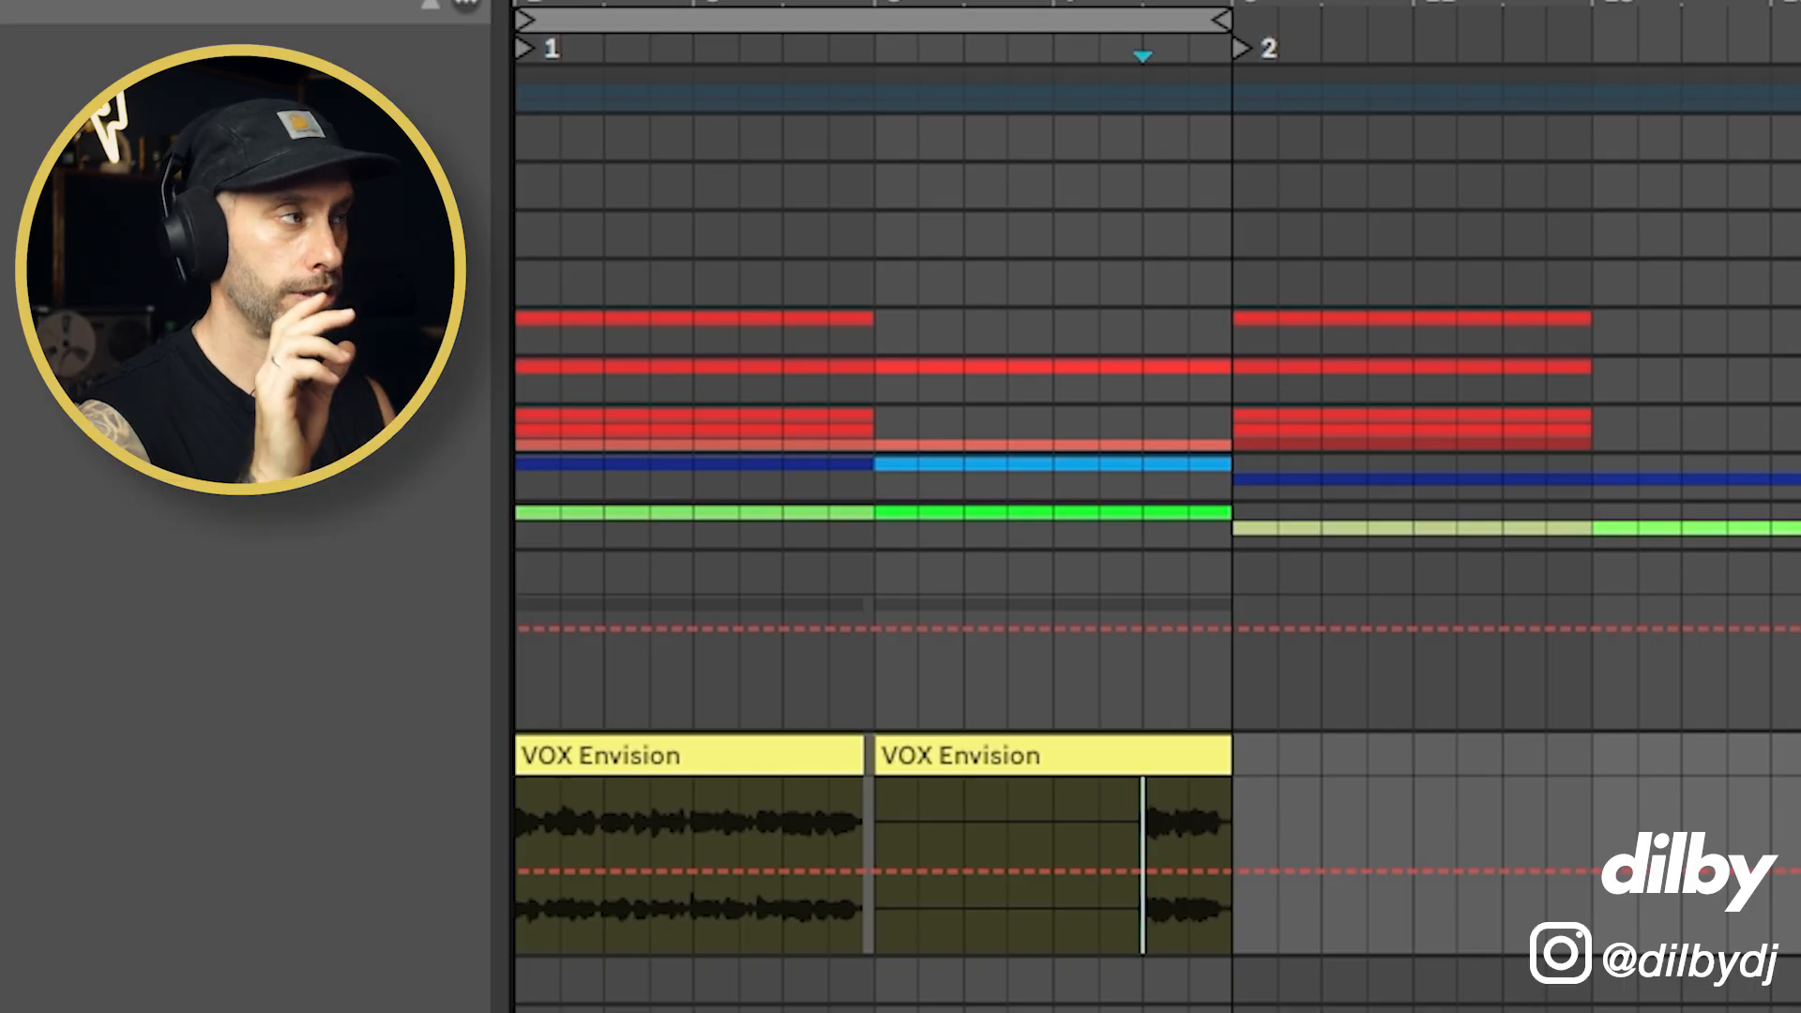
{"action": "key", "text": "space"}
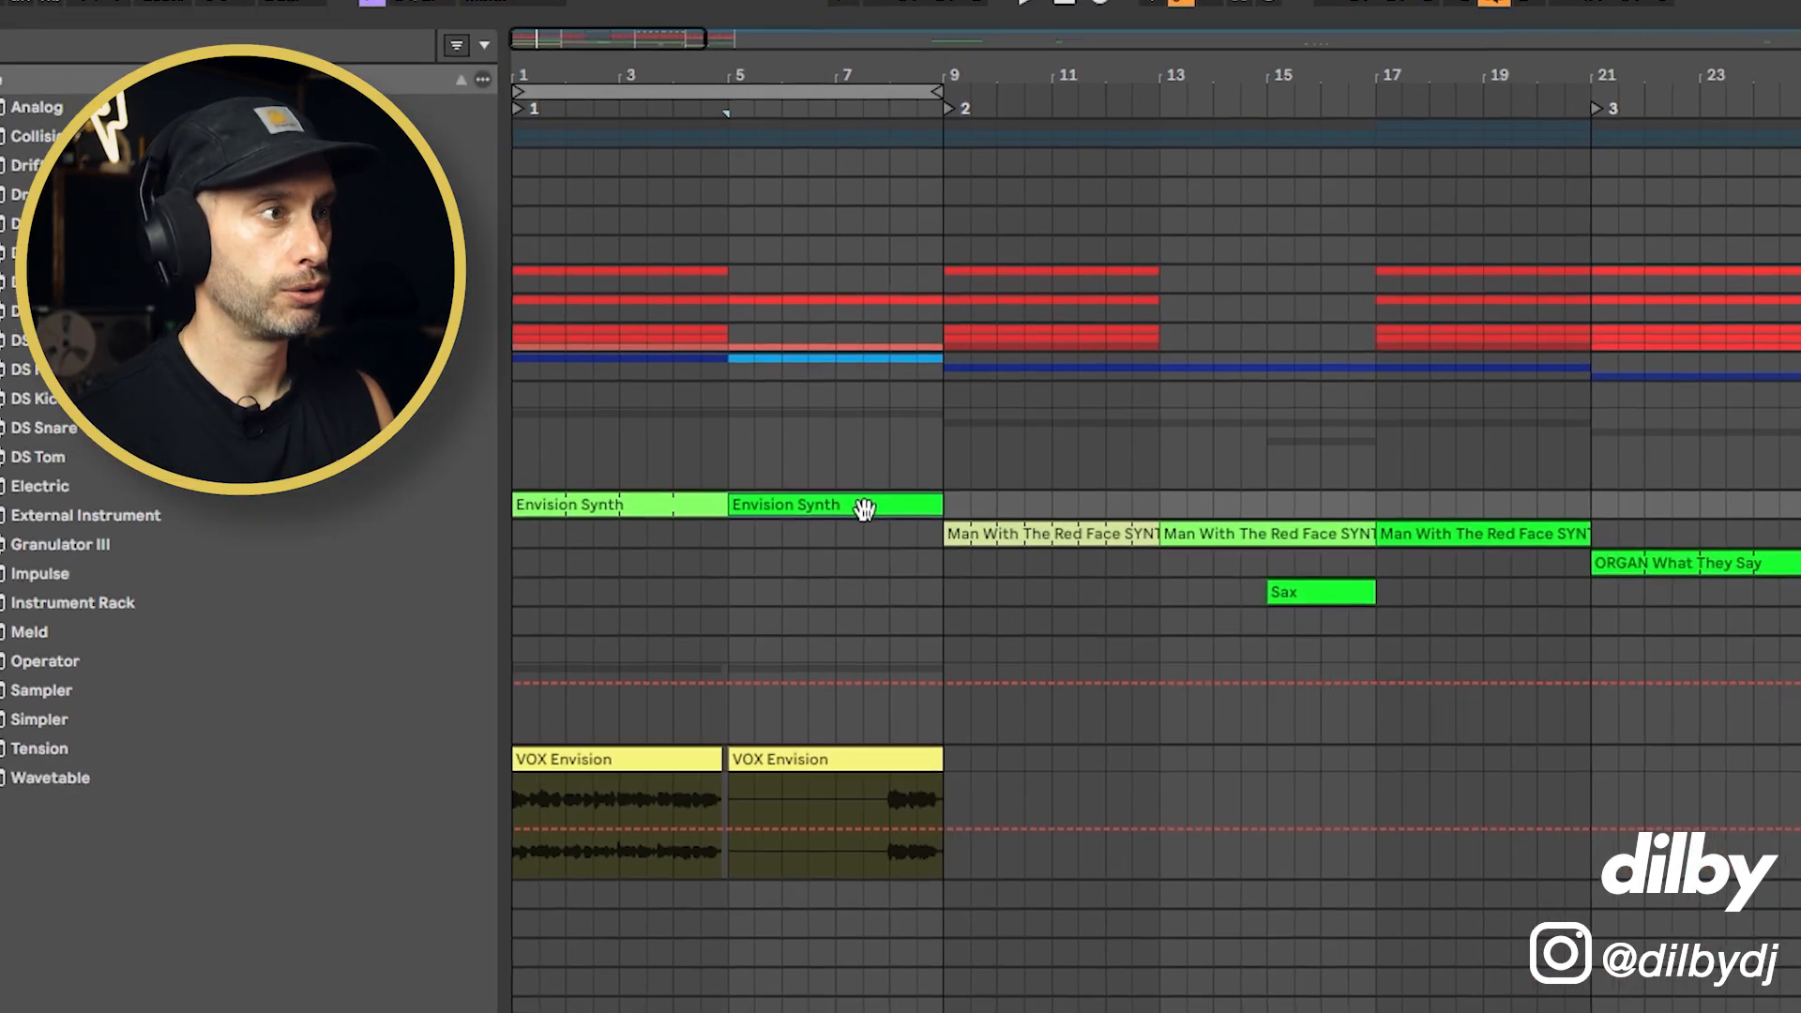
- Open the second Envision Synth clip's notes, enlarge the arrangement area and play the soloed synth from bar 8
{"action": "double_click", "coordinate": [863, 507]}
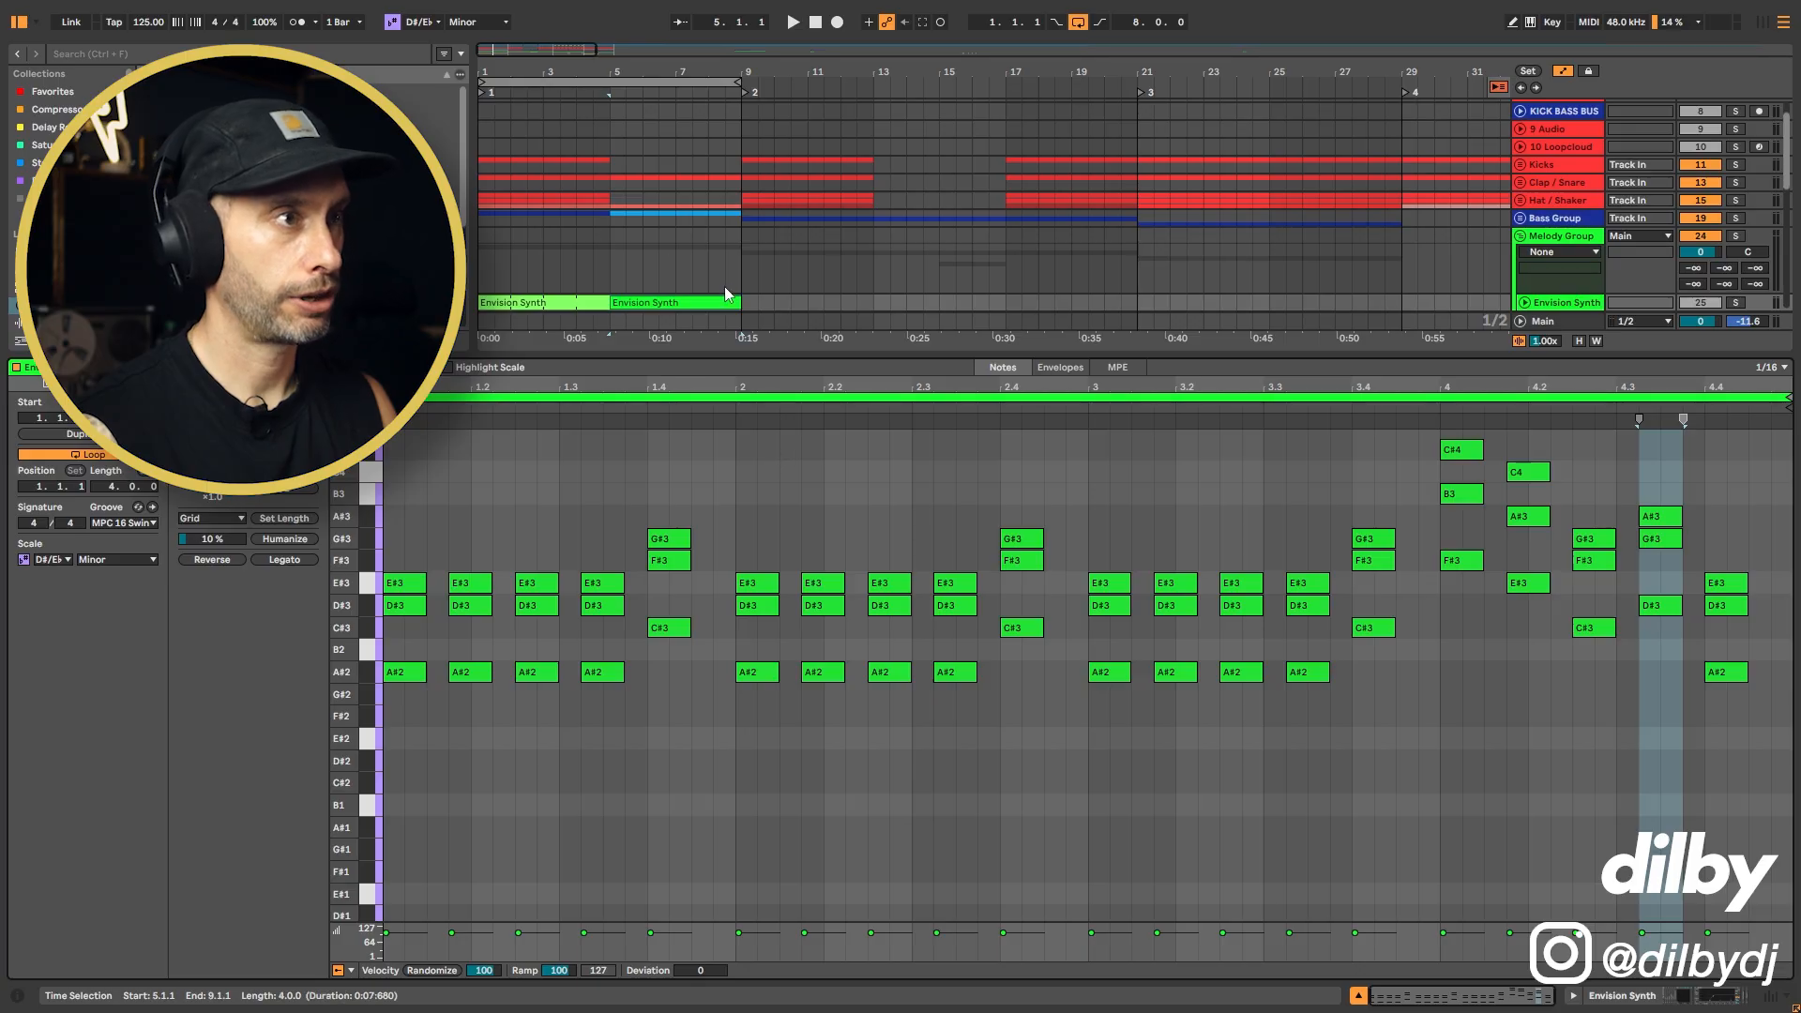
{"action": "scroll", "coordinate": [724, 278], "scroll_direction": "down", "scroll_amount": 3}
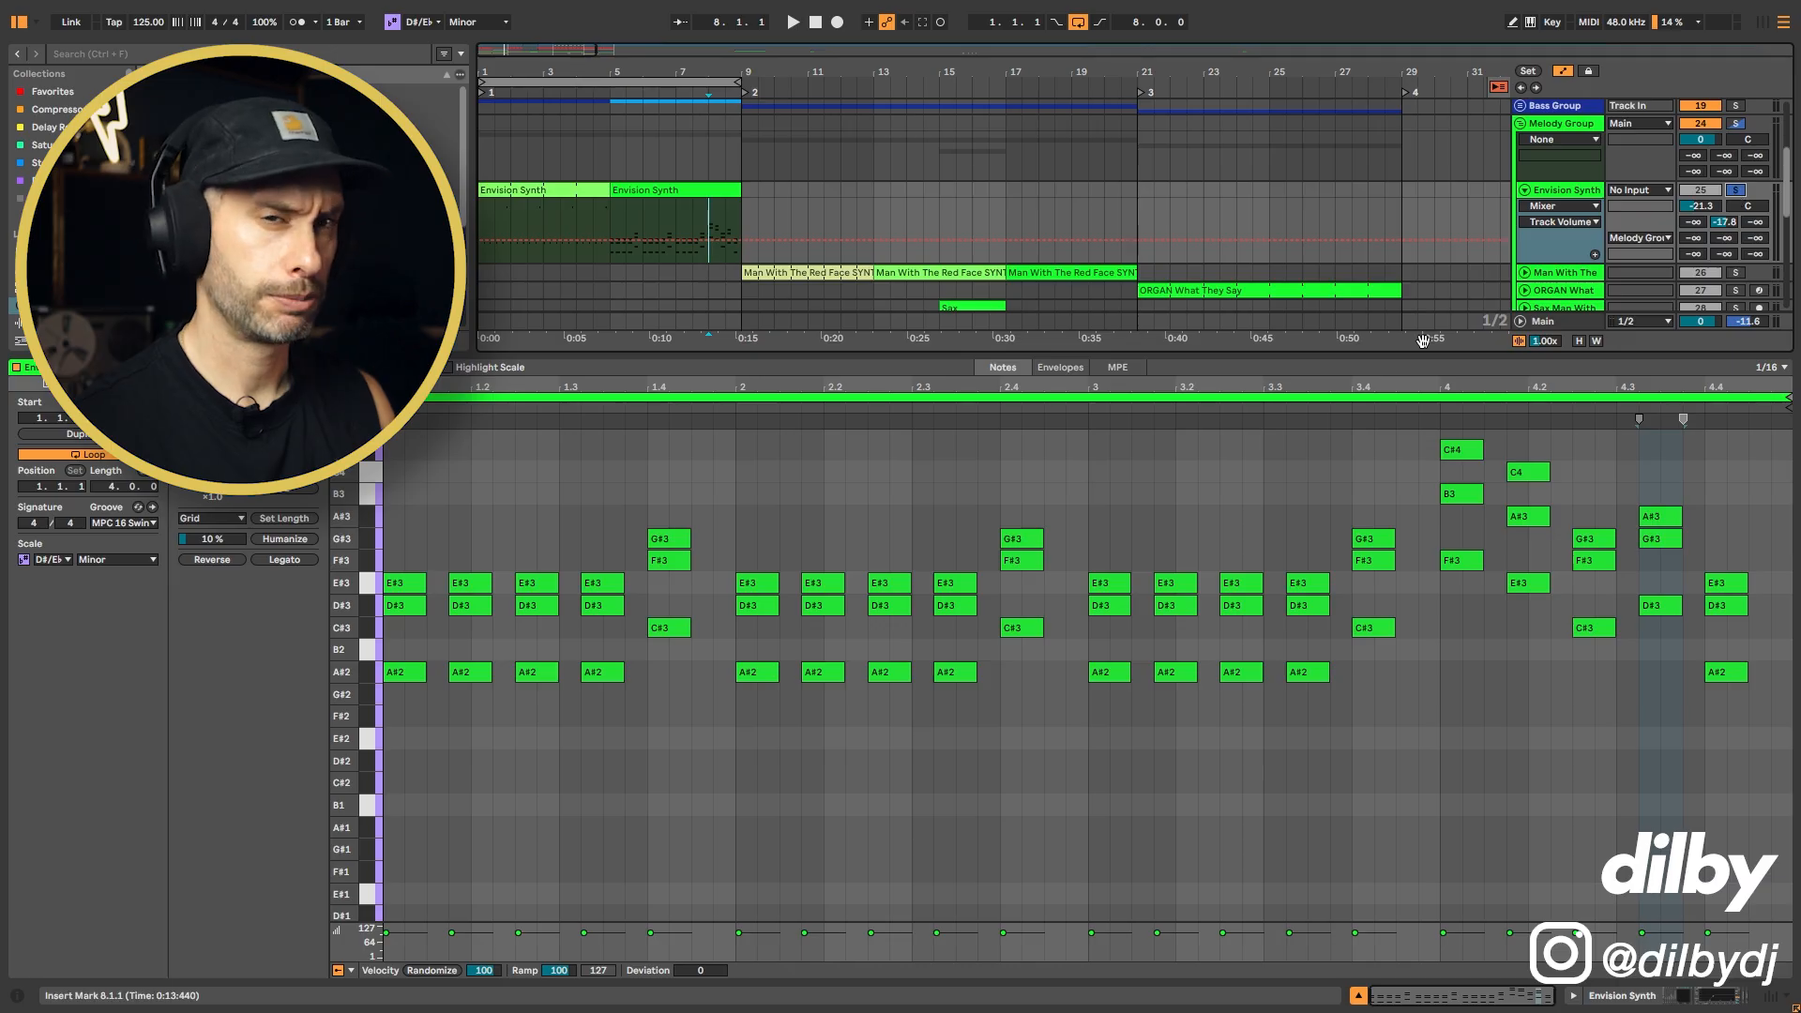
{"action": "scroll", "coordinate": [1345, 550], "scroll_direction": "up", "scroll_amount": 3}
{"action": "left_click_drag", "start_coordinate": [1343, 351], "coordinate": [1343, 411]}
{"action": "key", "text": "space"}
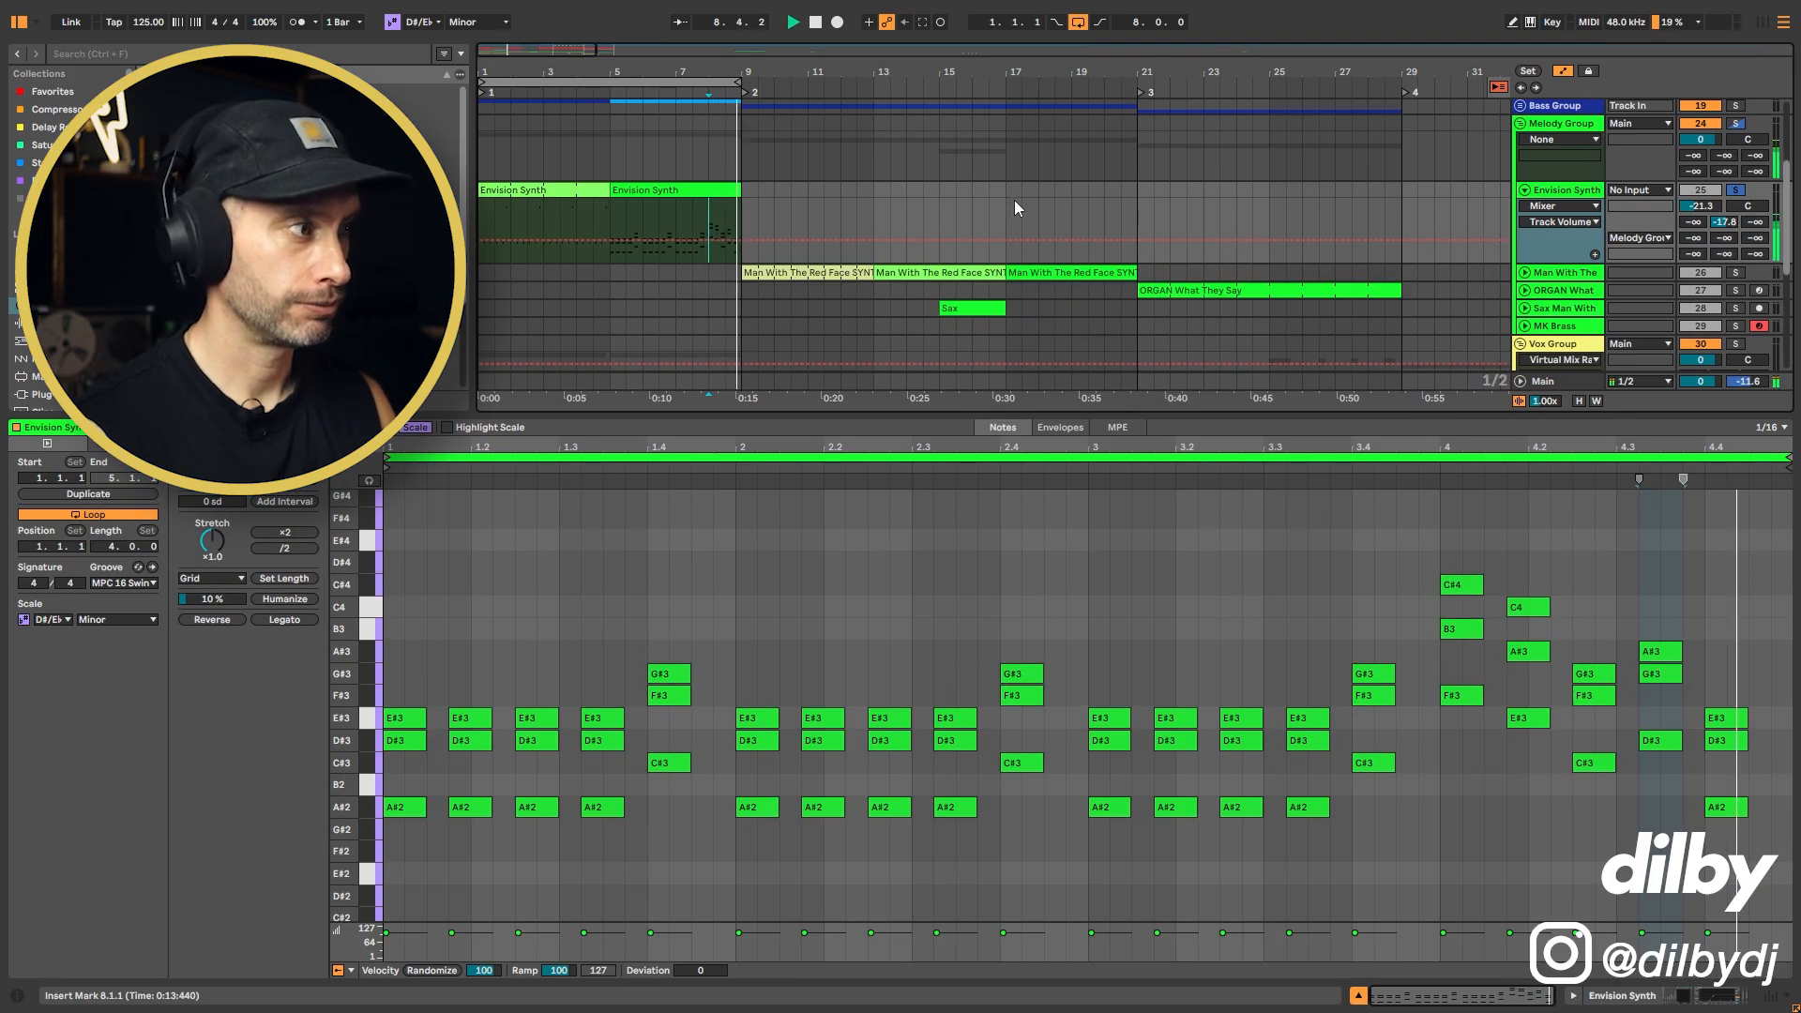
{"action": "key", "text": "space"}
- Unfold the Bass Group and the Envision Bass track and play the soloed bass line from bar 4
{"action": "scroll", "coordinate": [1015, 200], "scroll_direction": "up", "scroll_amount": 5}
{"action": "left_click", "coordinate": [1520, 199]}
{"action": "scroll", "coordinate": [643, 236], "scroll_direction": "down", "scroll_amount": 1}
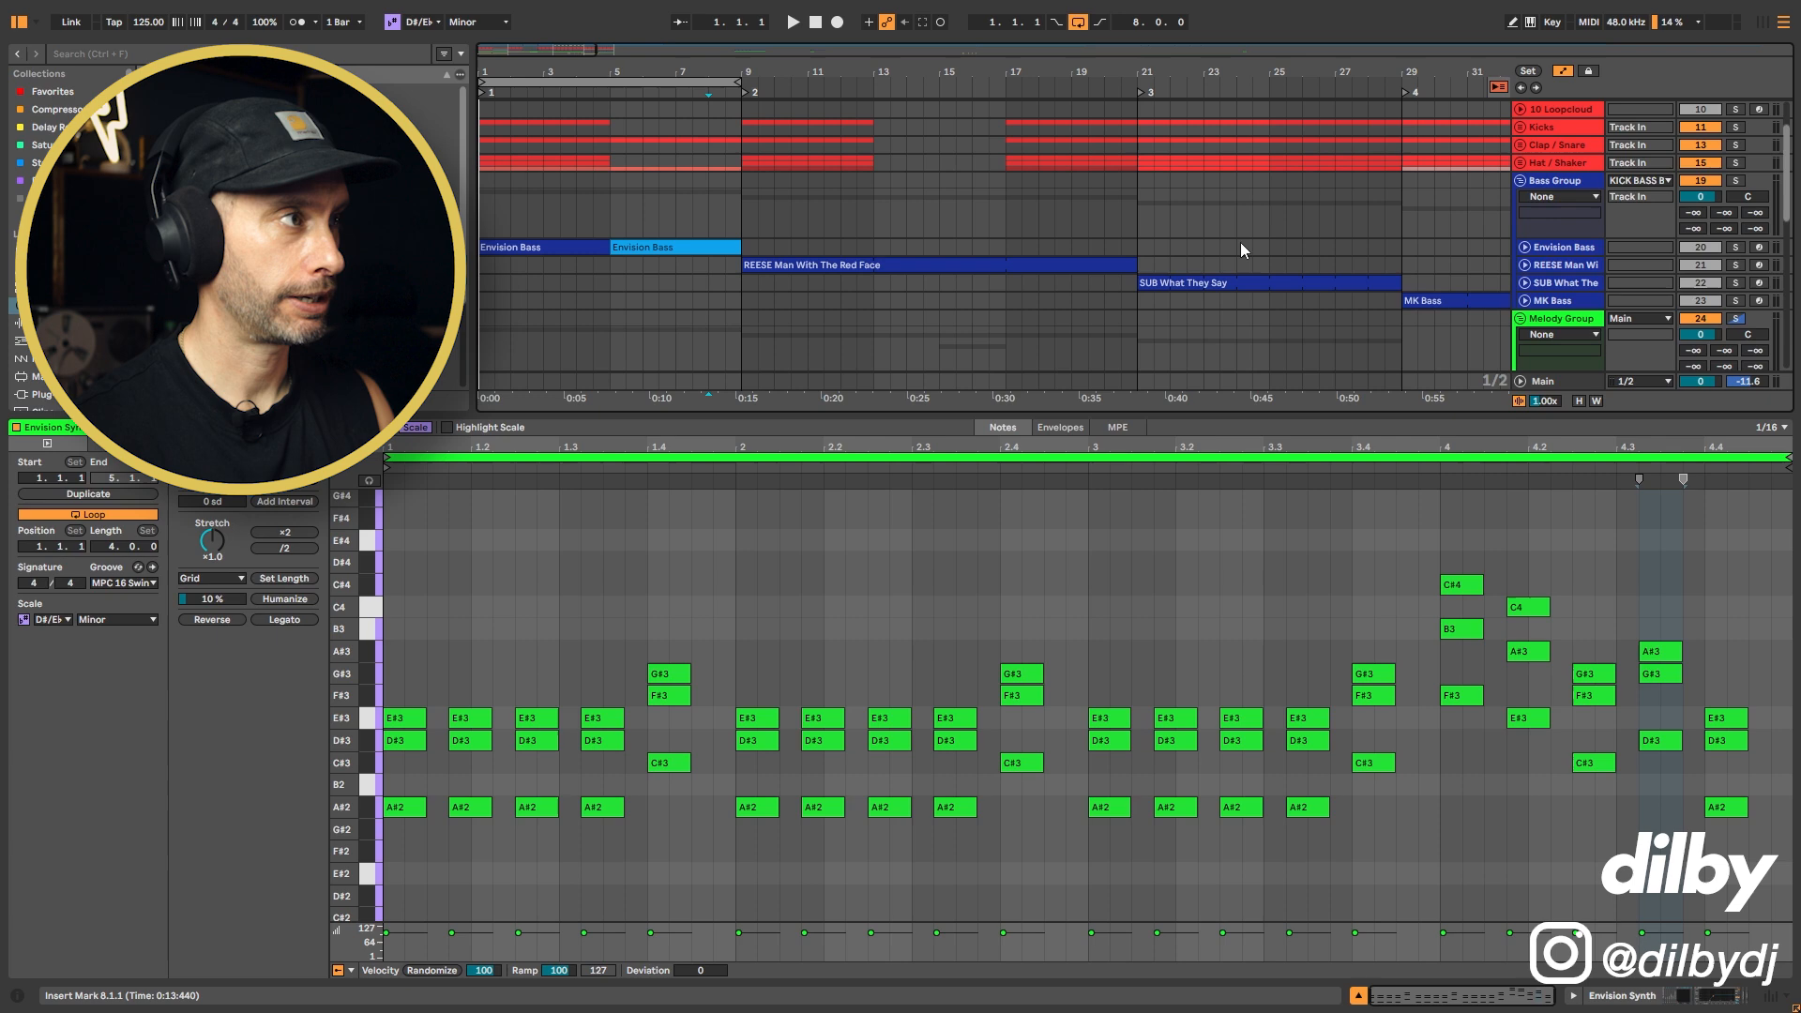
{"action": "left_click", "coordinate": [1525, 248]}
{"action": "key", "text": "space"}
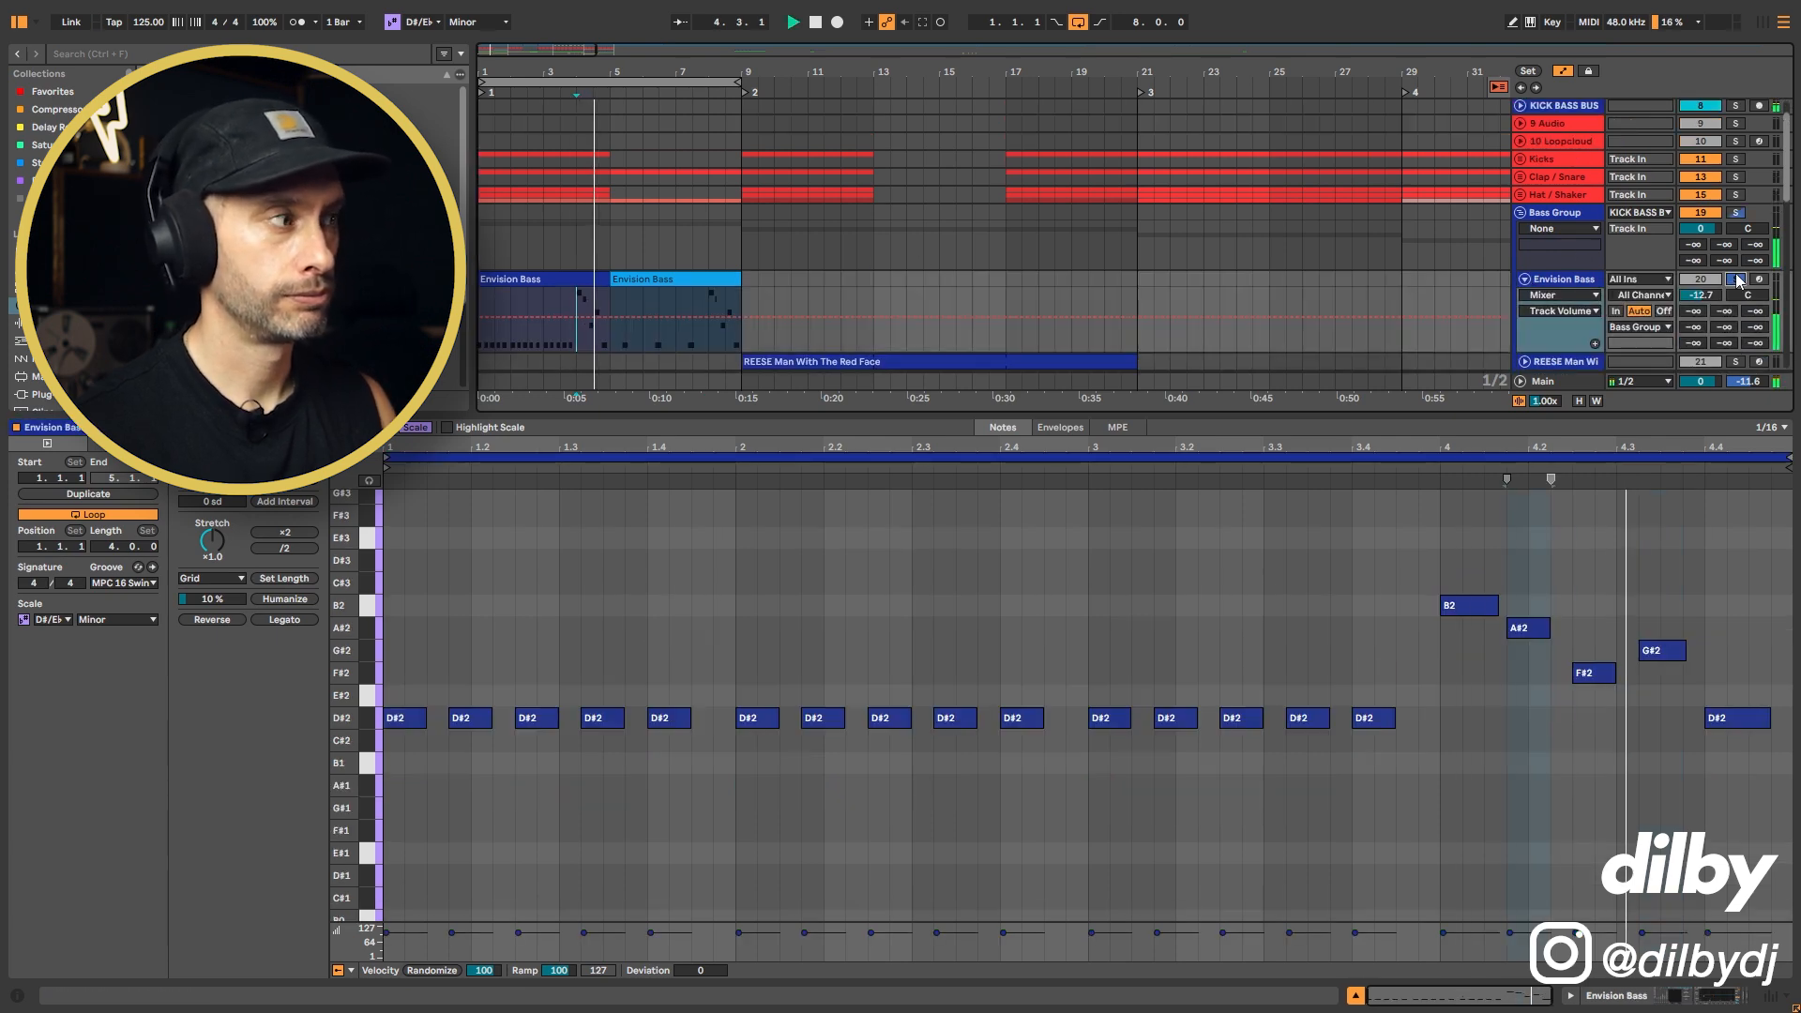
{"action": "key", "text": "space"}
- Open the first Envision Synth clip to view its notes
{"action": "scroll", "coordinate": [579, 208], "scroll_direction": "down", "scroll_amount": 2}
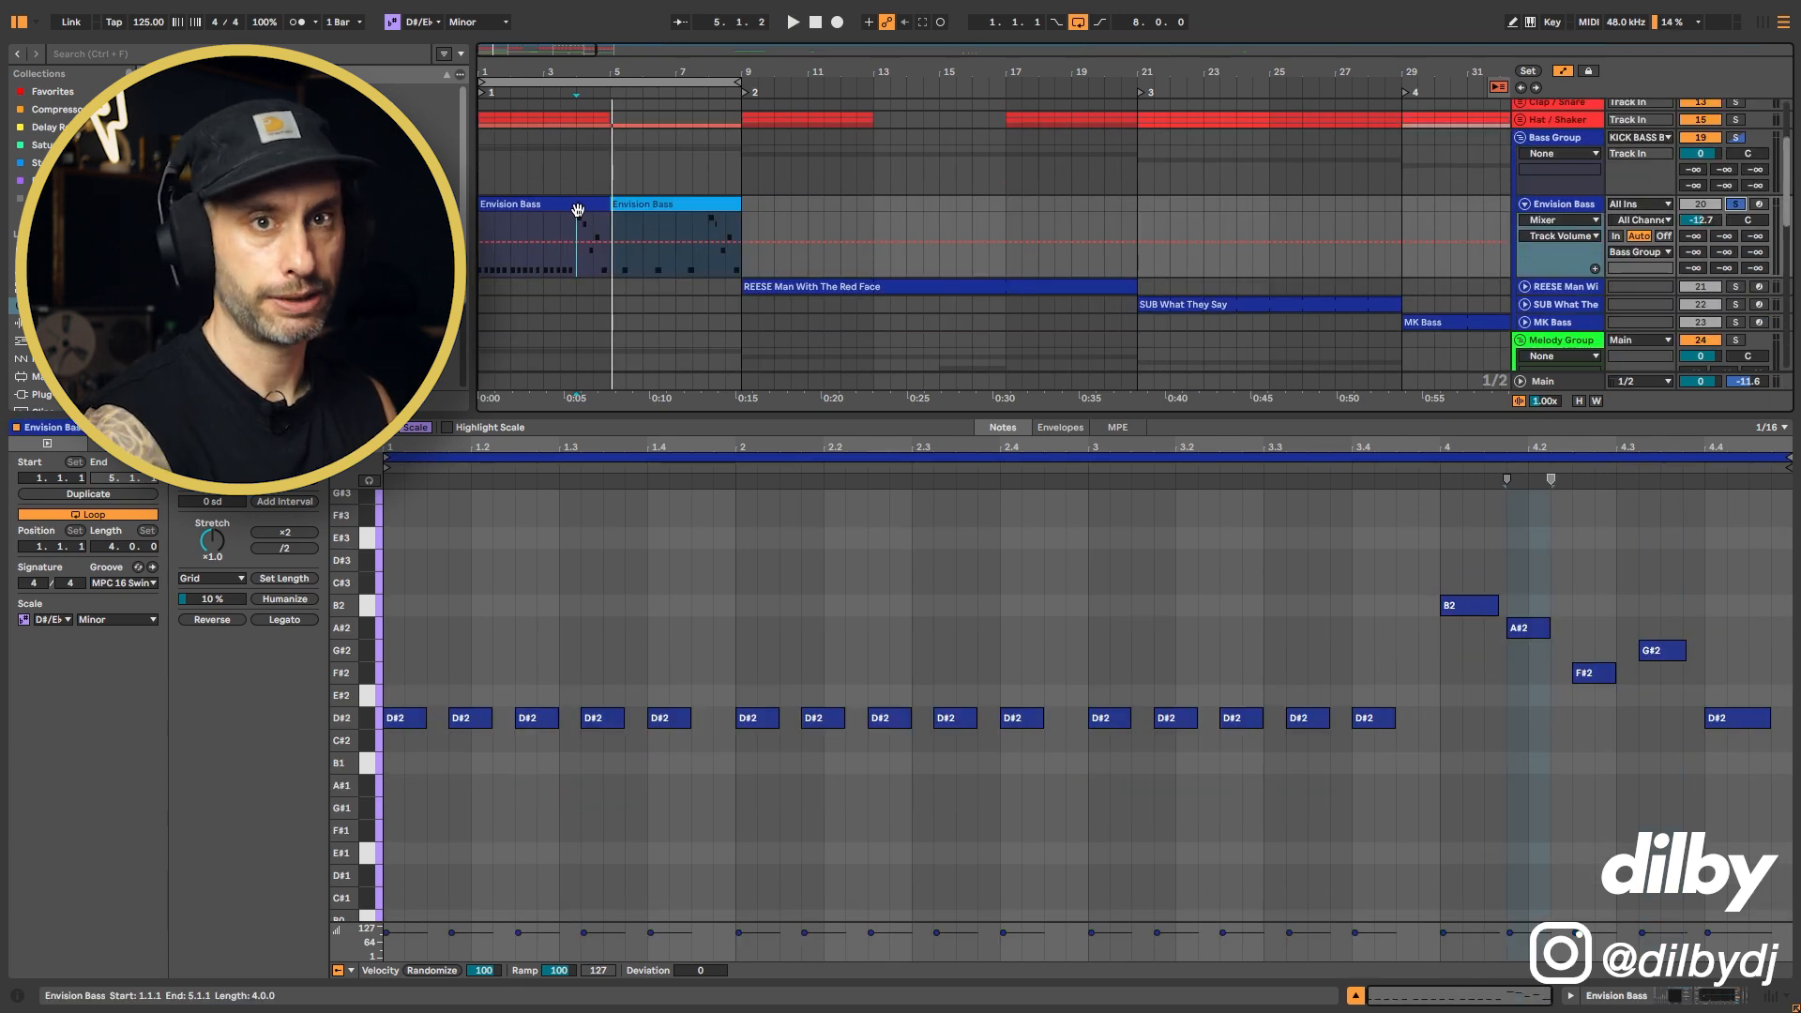
{"action": "scroll", "coordinate": [578, 208], "scroll_direction": "down", "scroll_amount": 4}
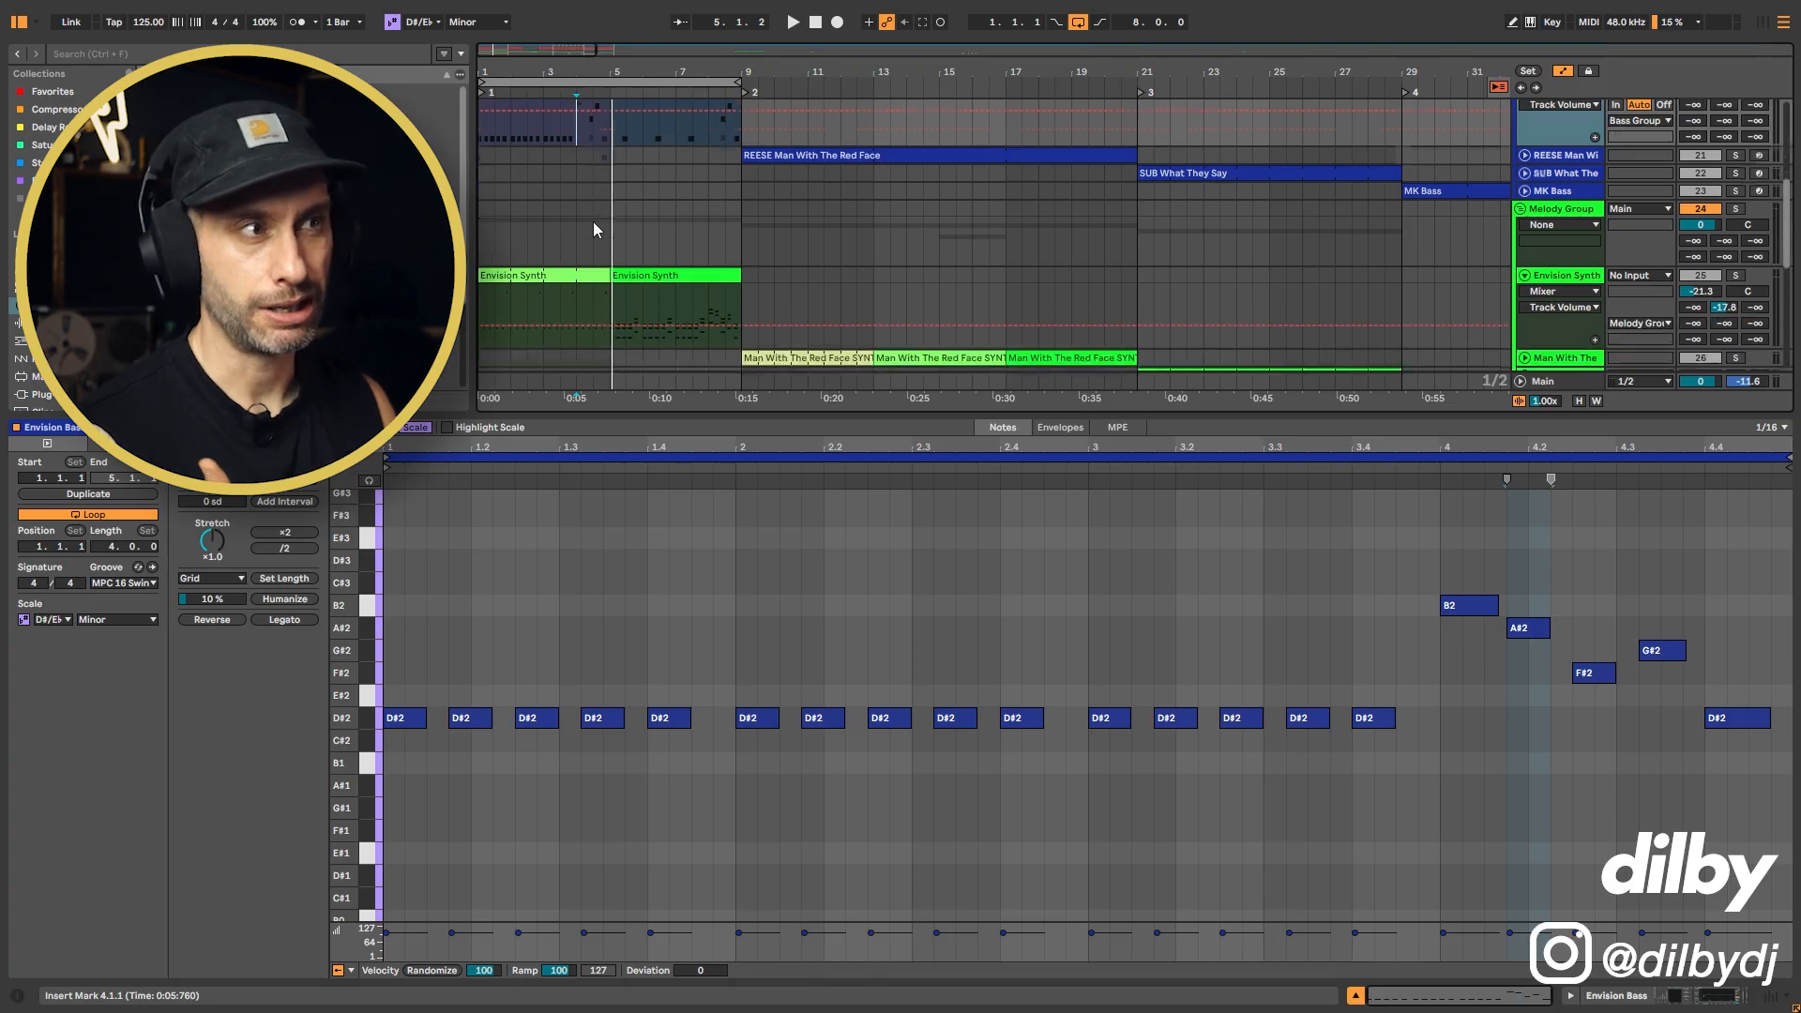
{"action": "left_click", "coordinate": [501, 276]}
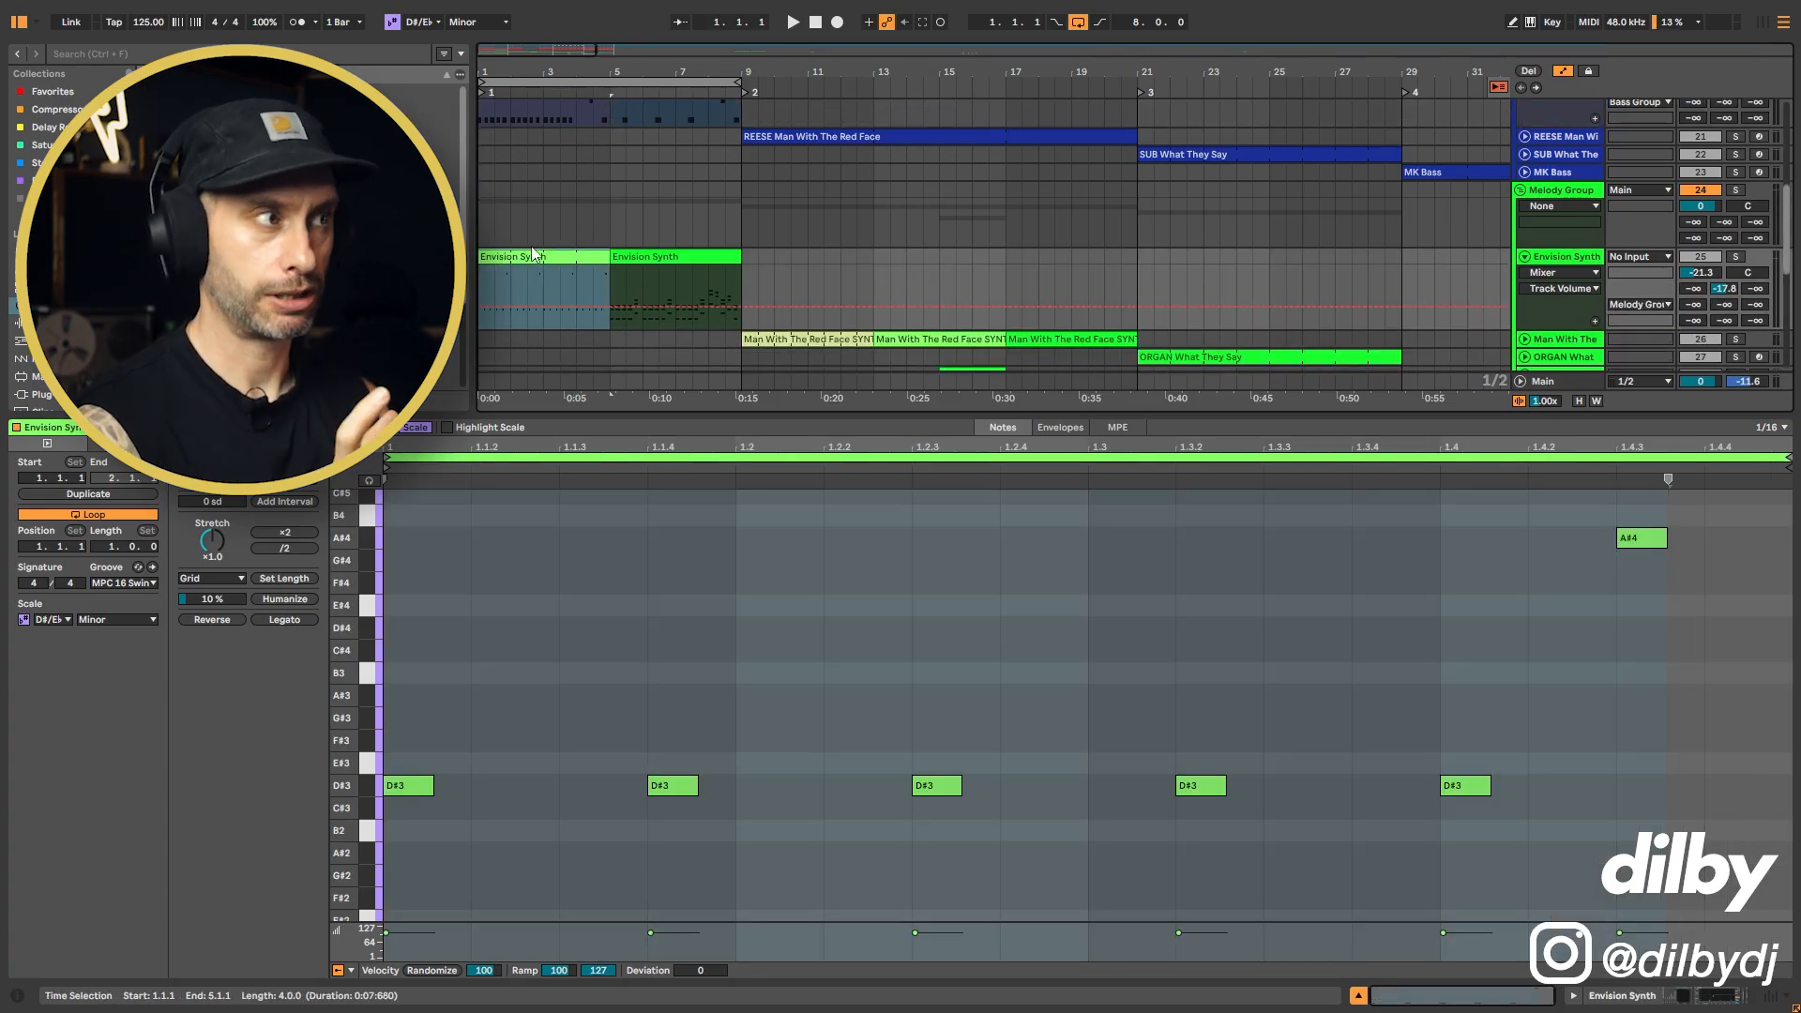
- Deactivate the first VOX Envision clip and play the opening bars of the first section without it
{"action": "scroll", "coordinate": [822, 230], "scroll_direction": "down", "scroll_amount": 4}
{"action": "left_click", "coordinate": [597, 327]}
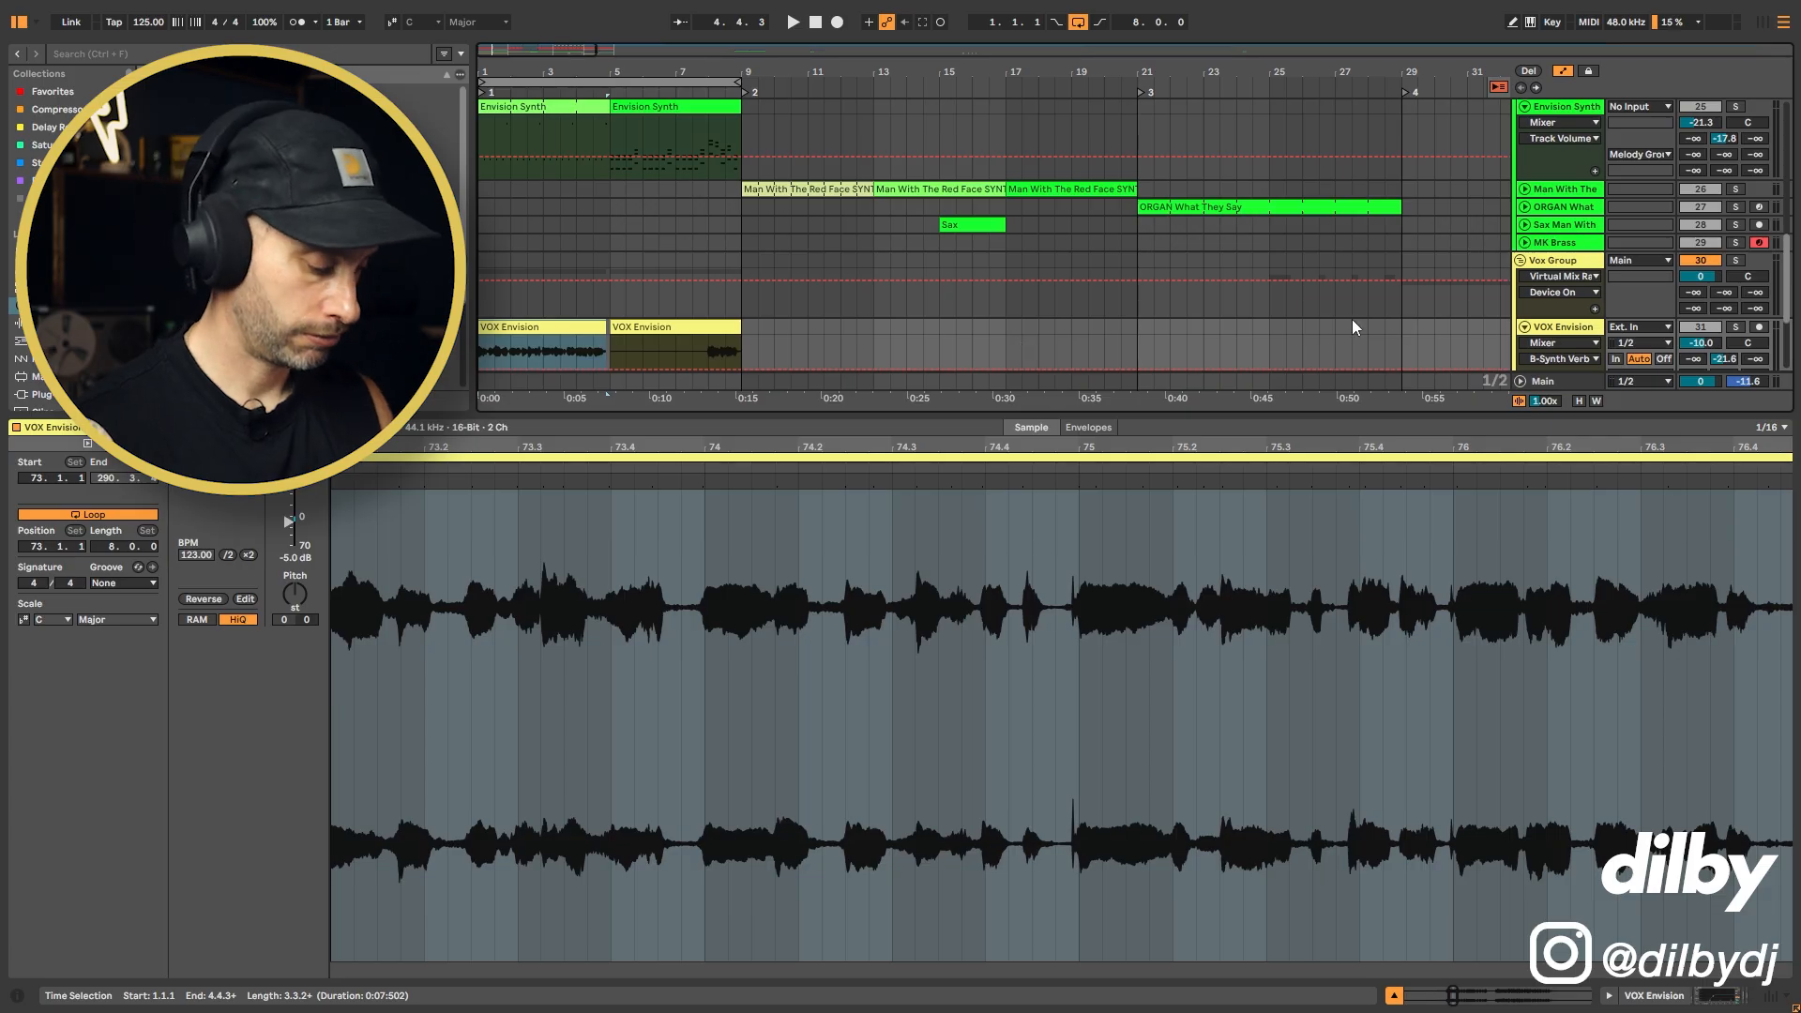
{"action": "key", "text": "space"}
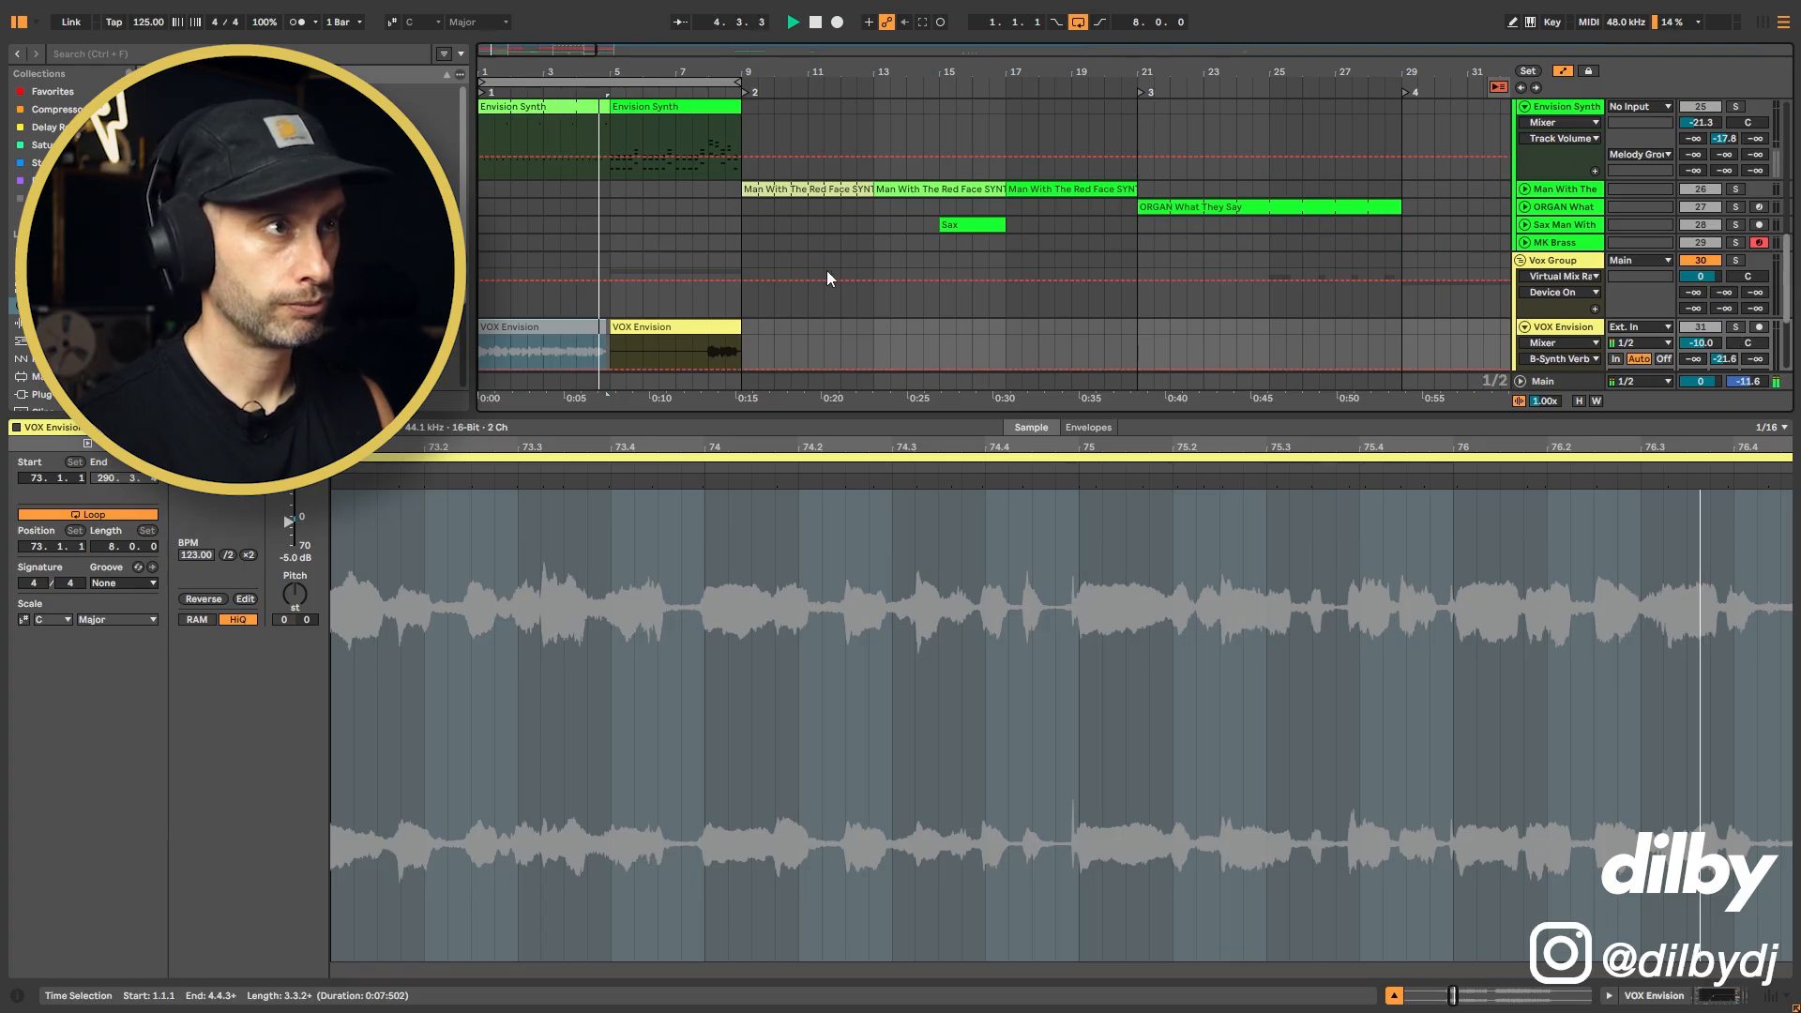
{"action": "key", "text": "space"}
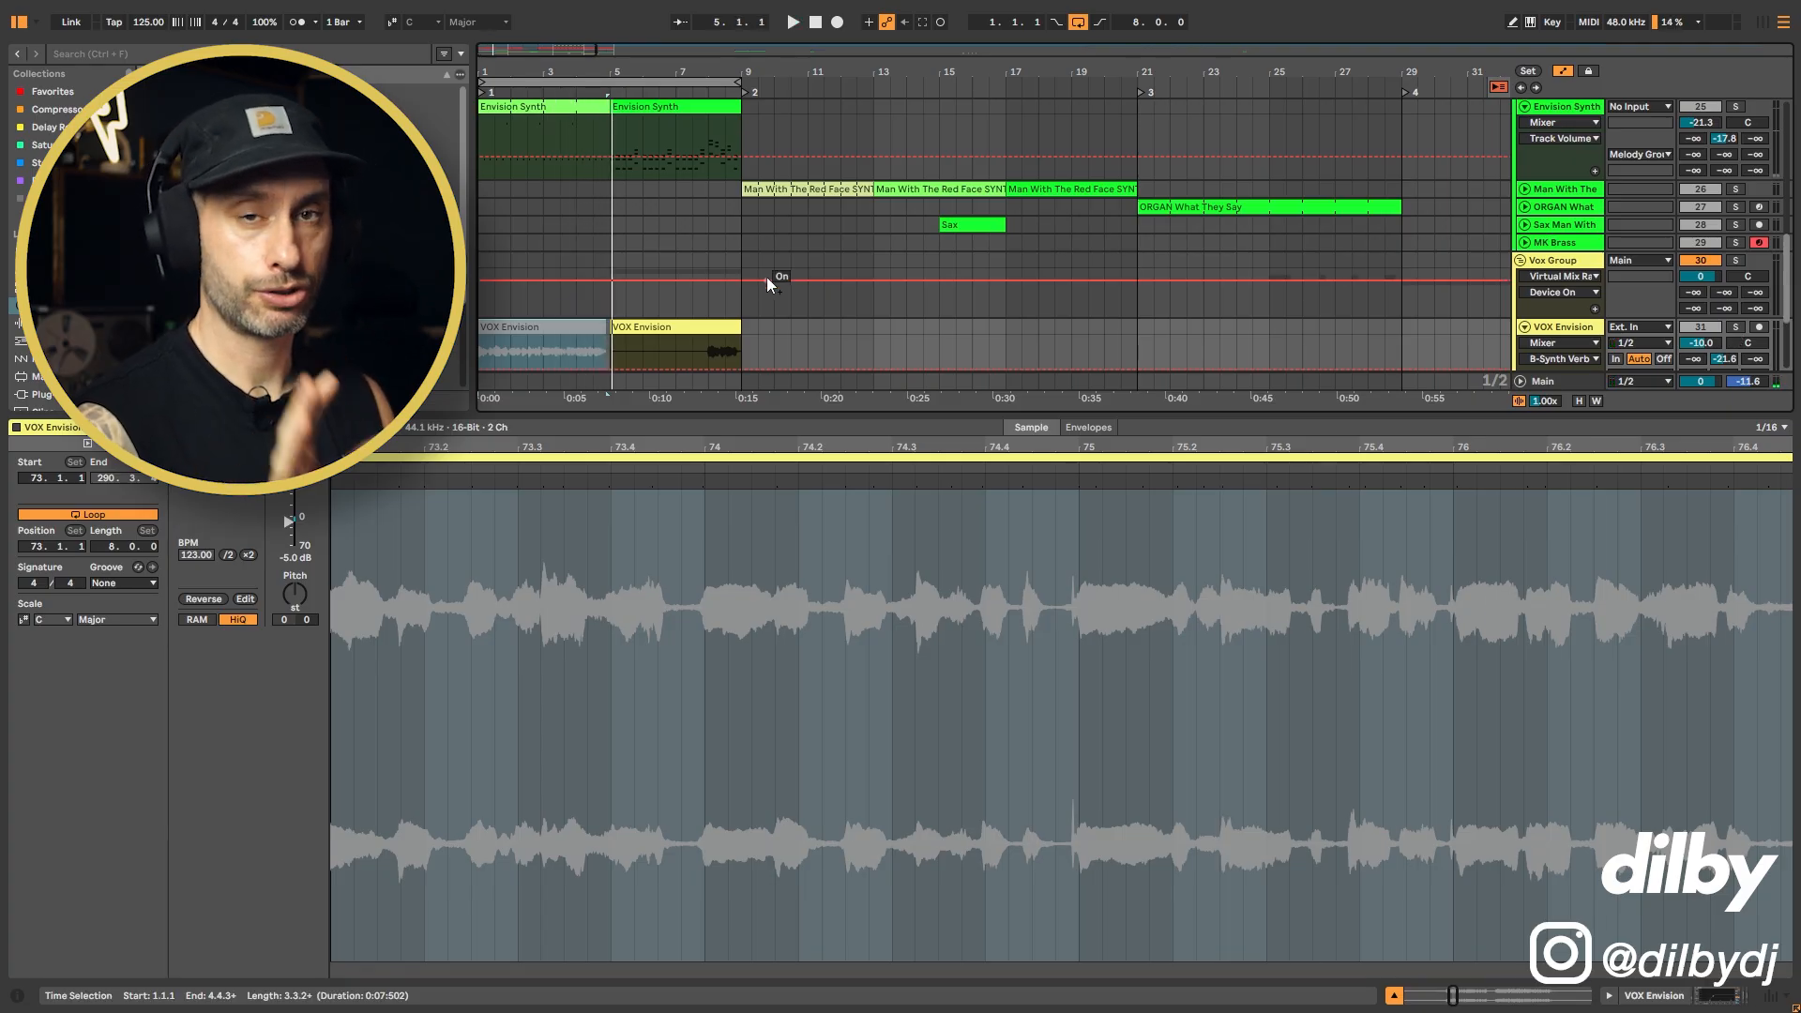
- Reopen the first Envision Synth clip's notes and solo the Envision Synth track
{"action": "scroll", "coordinate": [636, 193], "scroll_direction": "up", "scroll_amount": 2}
{"action": "left_click", "coordinate": [594, 176]}
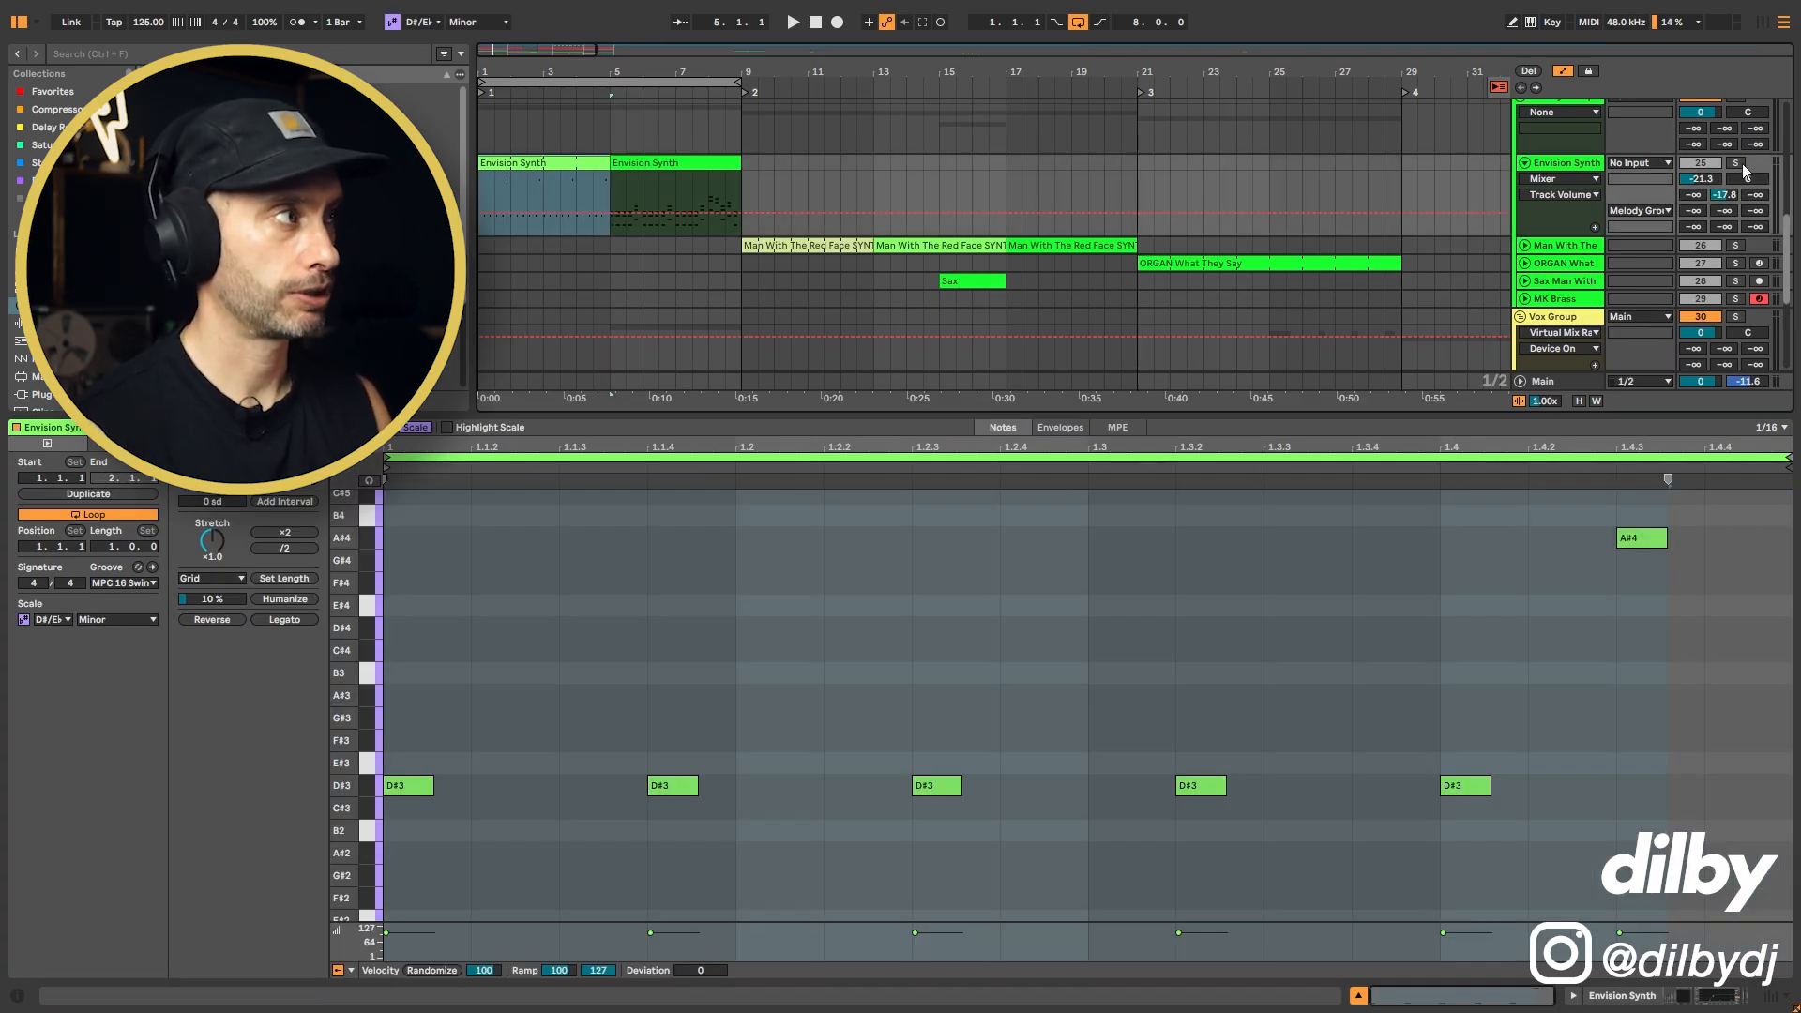
{"action": "left_click", "coordinate": [1741, 164]}
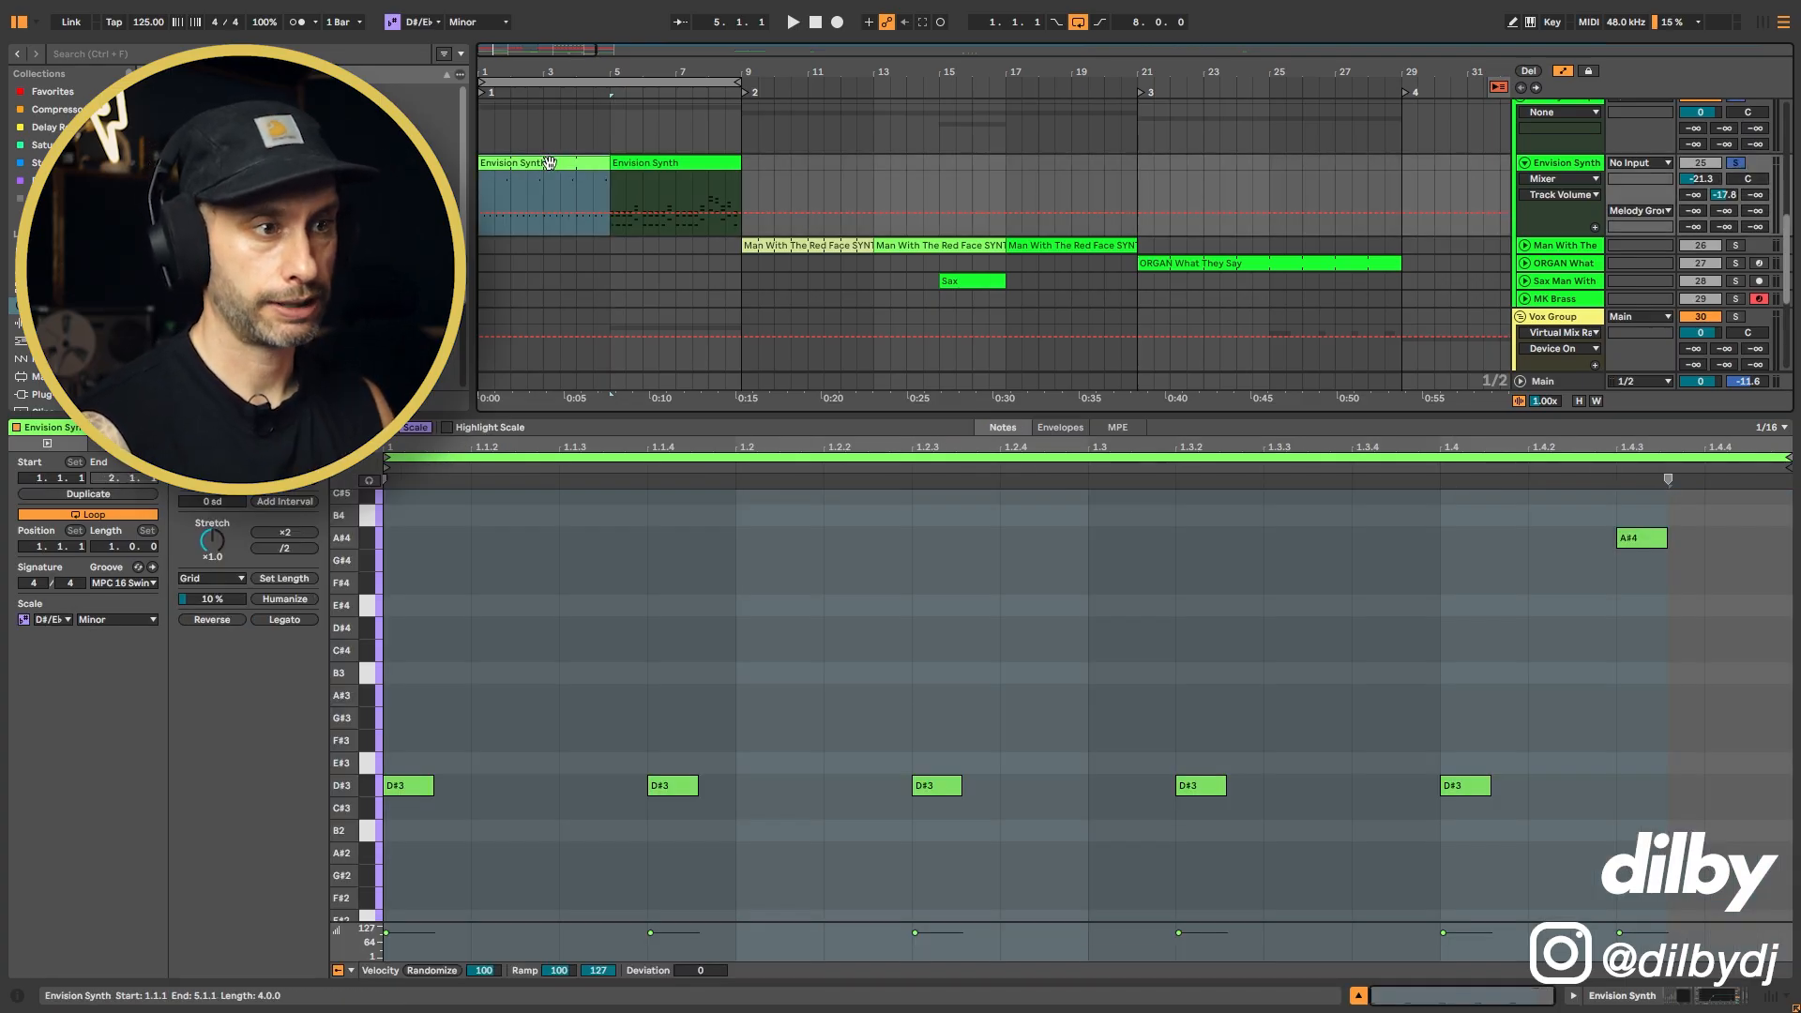
{"action": "scroll", "coordinate": [534, 187], "scroll_direction": "up", "scroll_amount": 4}
{"action": "left_click_drag", "start_coordinate": [481, 163], "coordinate": [510, 157]}
{"action": "scroll", "coordinate": [510, 169], "scroll_direction": "down", "scroll_amount": 2}
{"action": "left_click", "coordinate": [513, 223]}
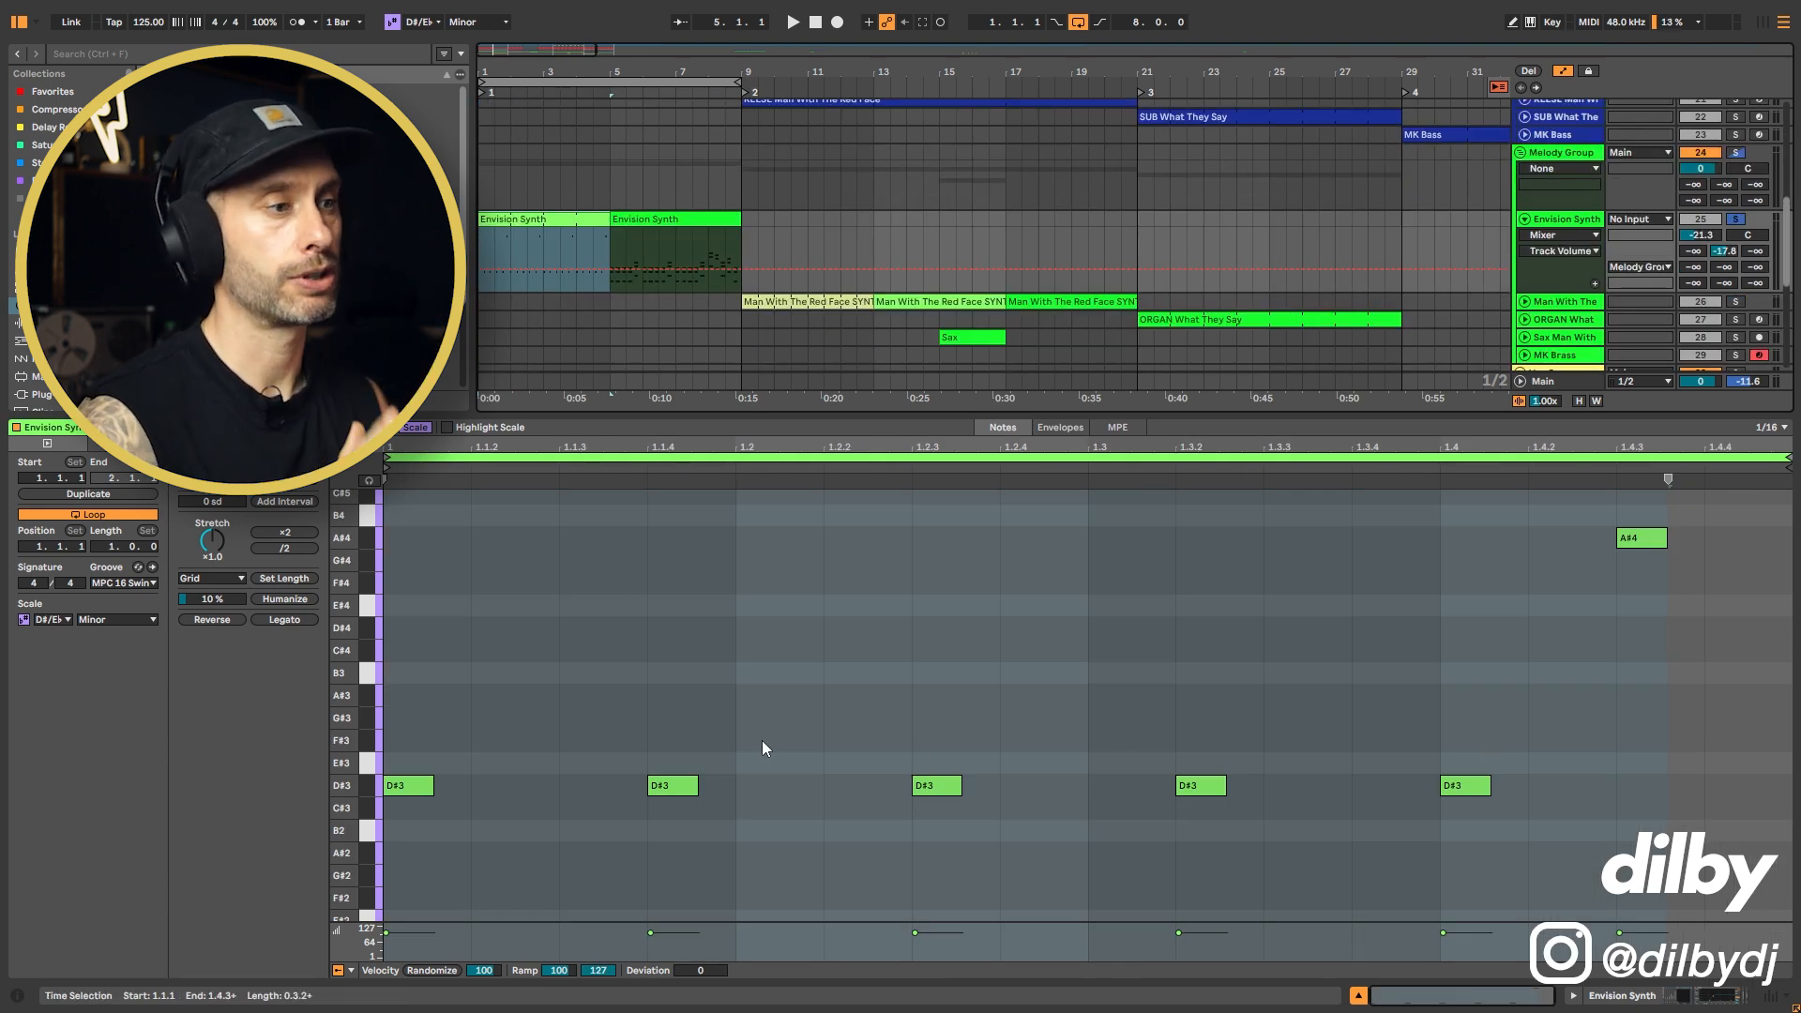
- Select the repeated D#3 notes in the first Envision Synth clip, and then the single A#4 note
{"action": "left_click_drag", "start_coordinate": [402, 732], "coordinate": [1473, 830]}
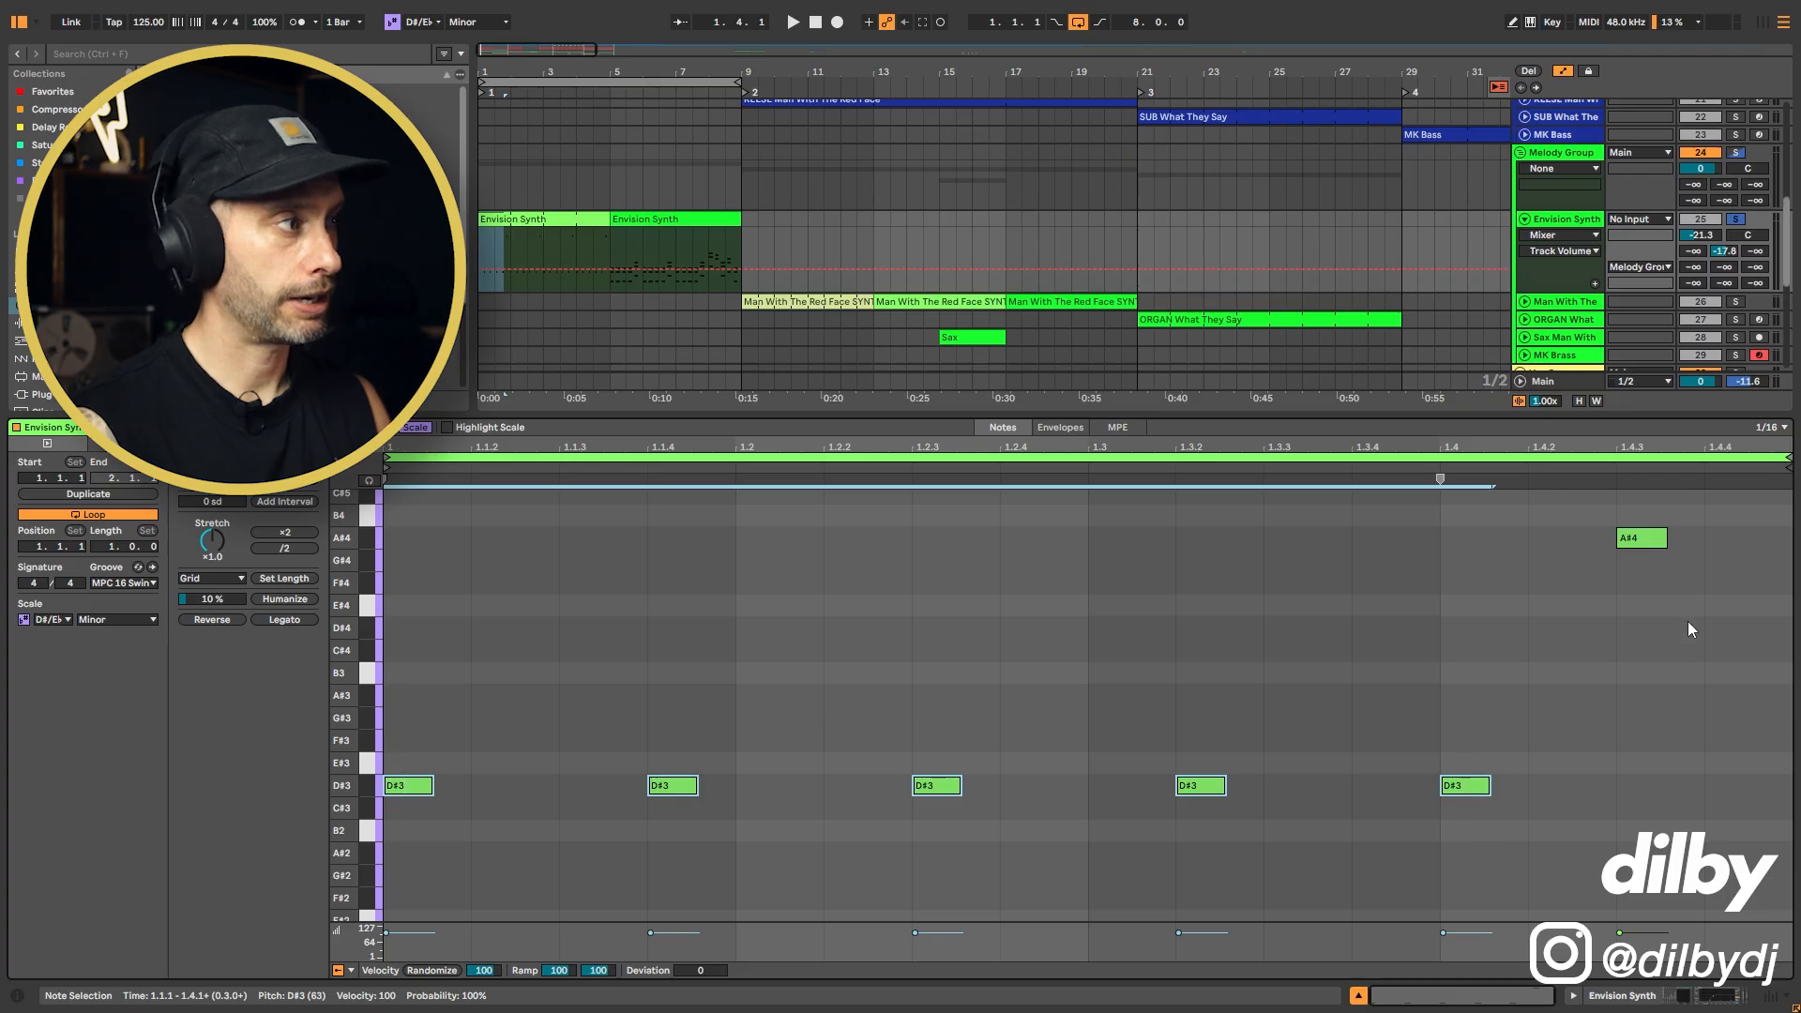
{"action": "left_click_drag", "start_coordinate": [415, 681], "coordinate": [1528, 835]}
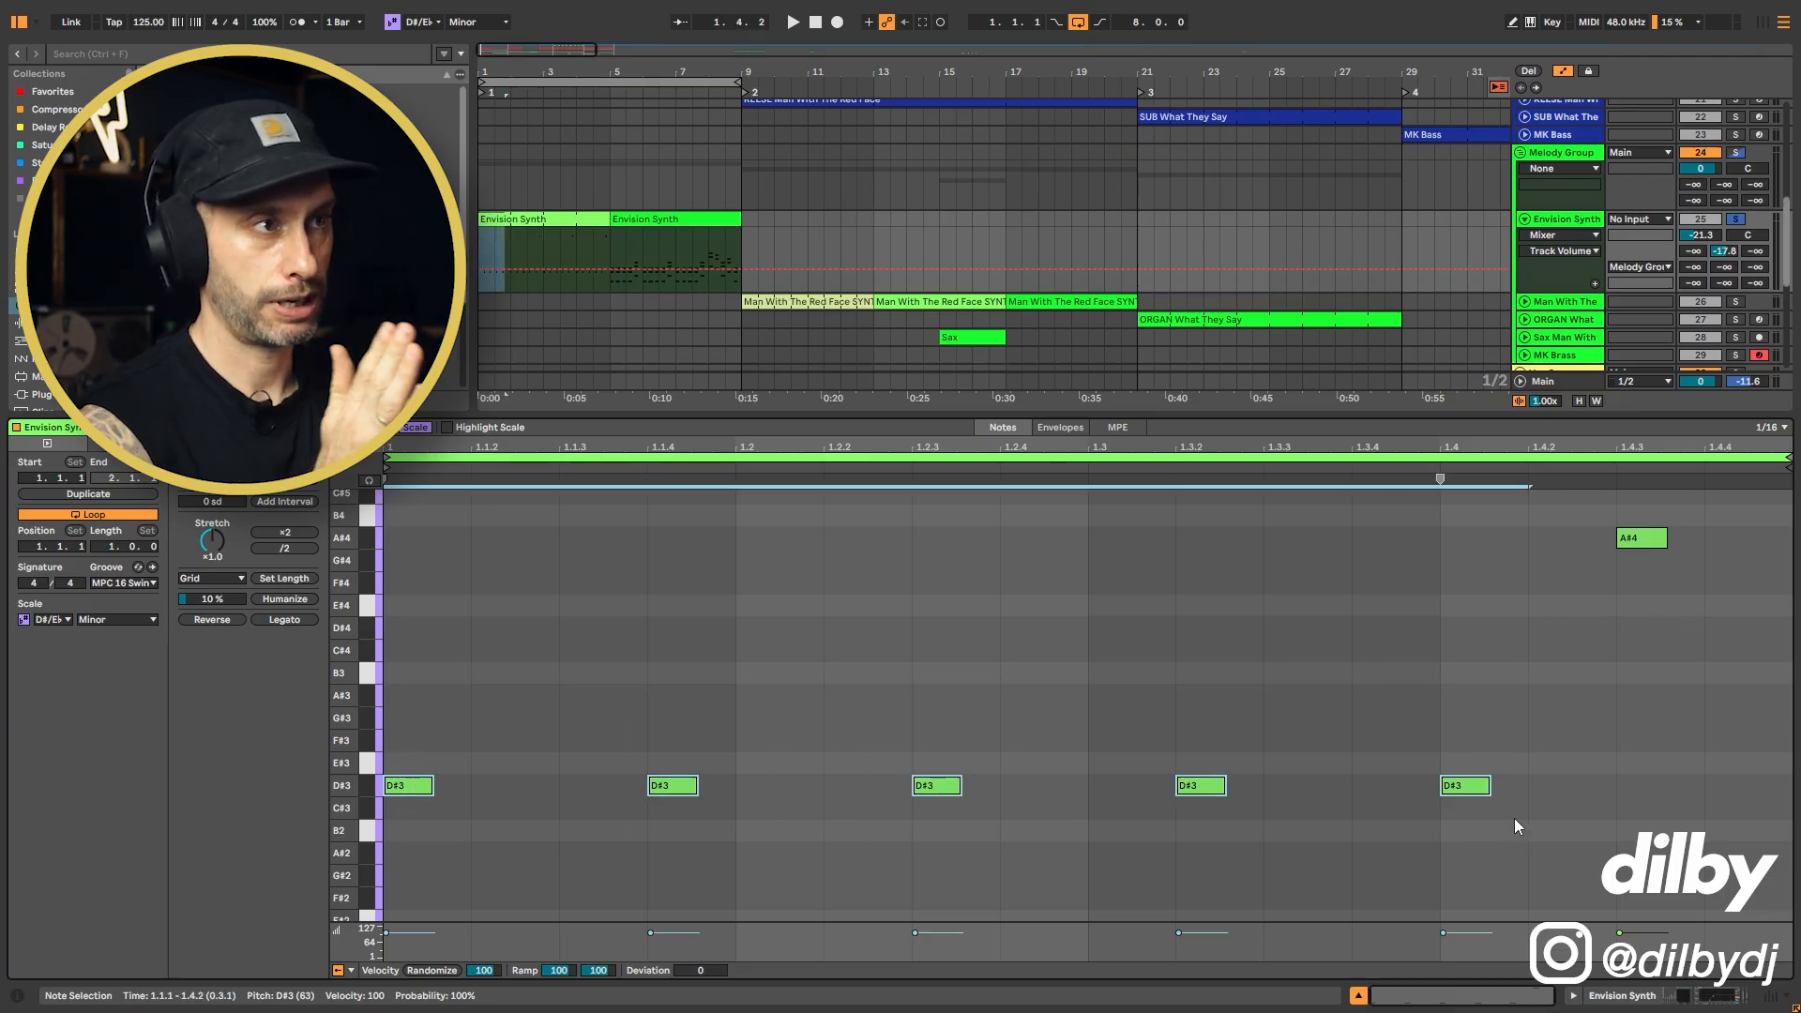
{"action": "left_click", "coordinate": [1641, 539]}
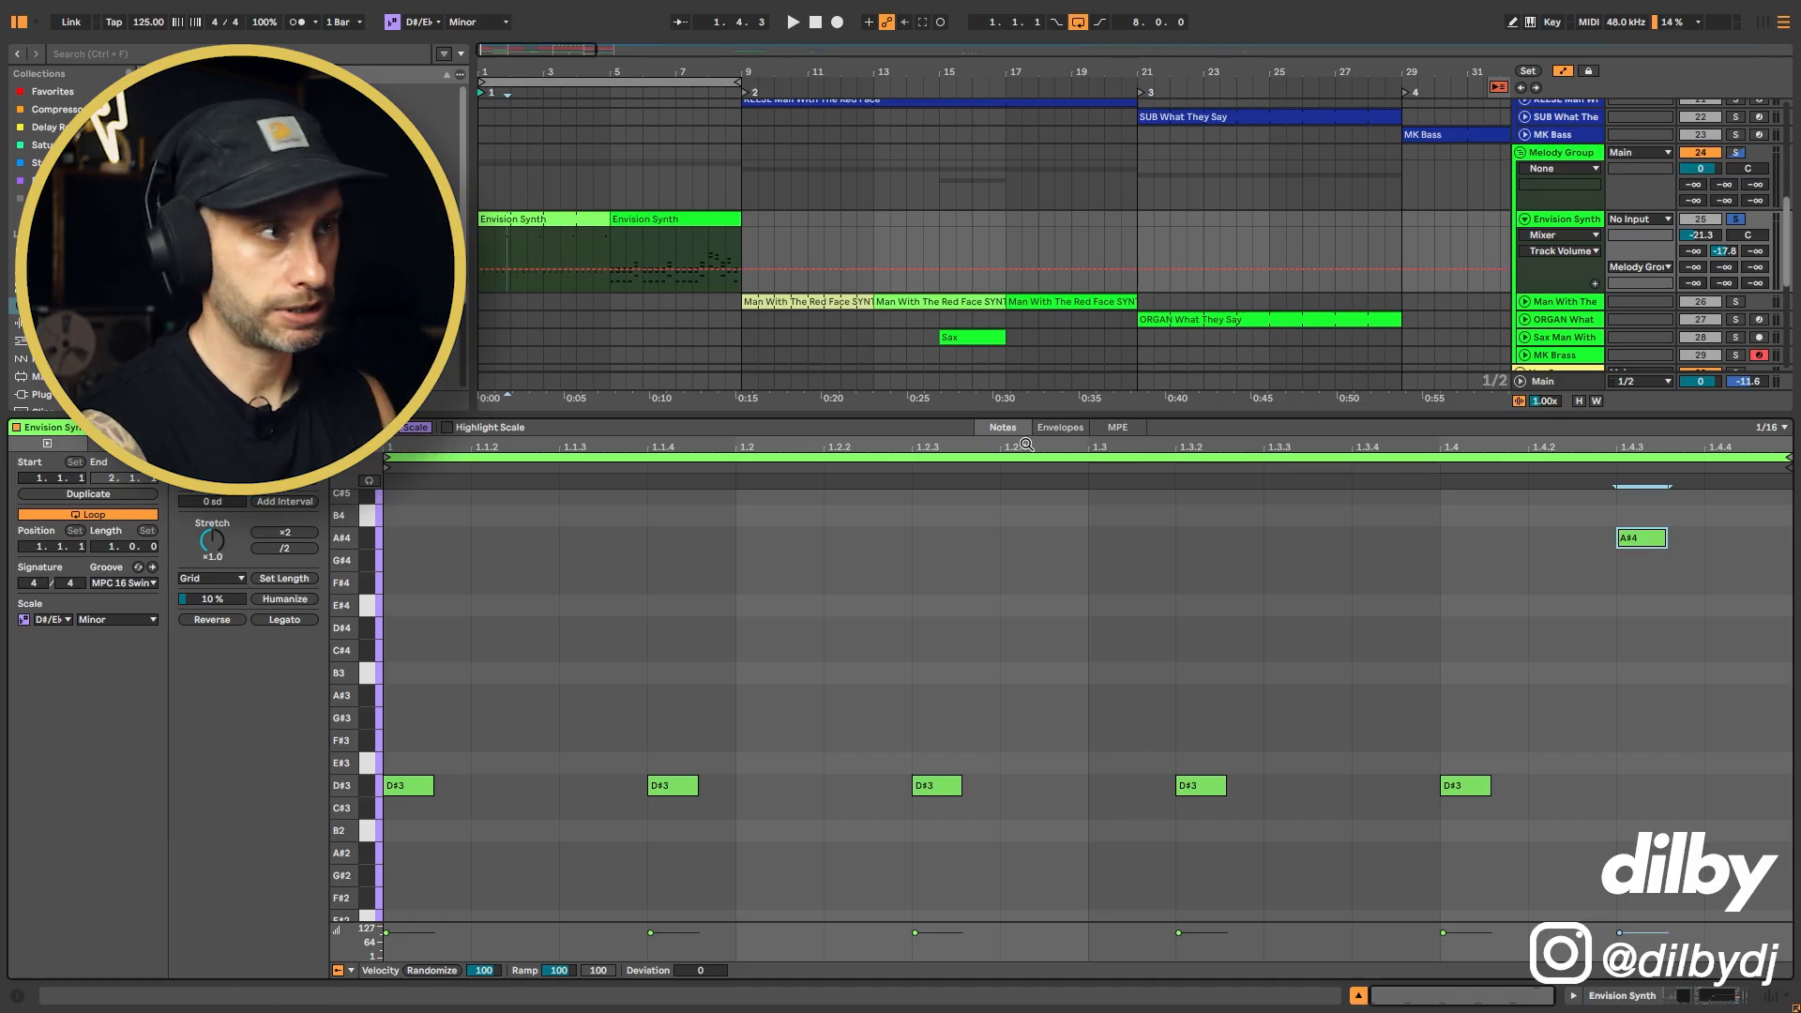
- Unsolo the Envision Synth track and play its first clip together with the other tracks, reselecting the clip
{"action": "left_click", "coordinate": [1735, 220]}
{"action": "key", "text": "space"}
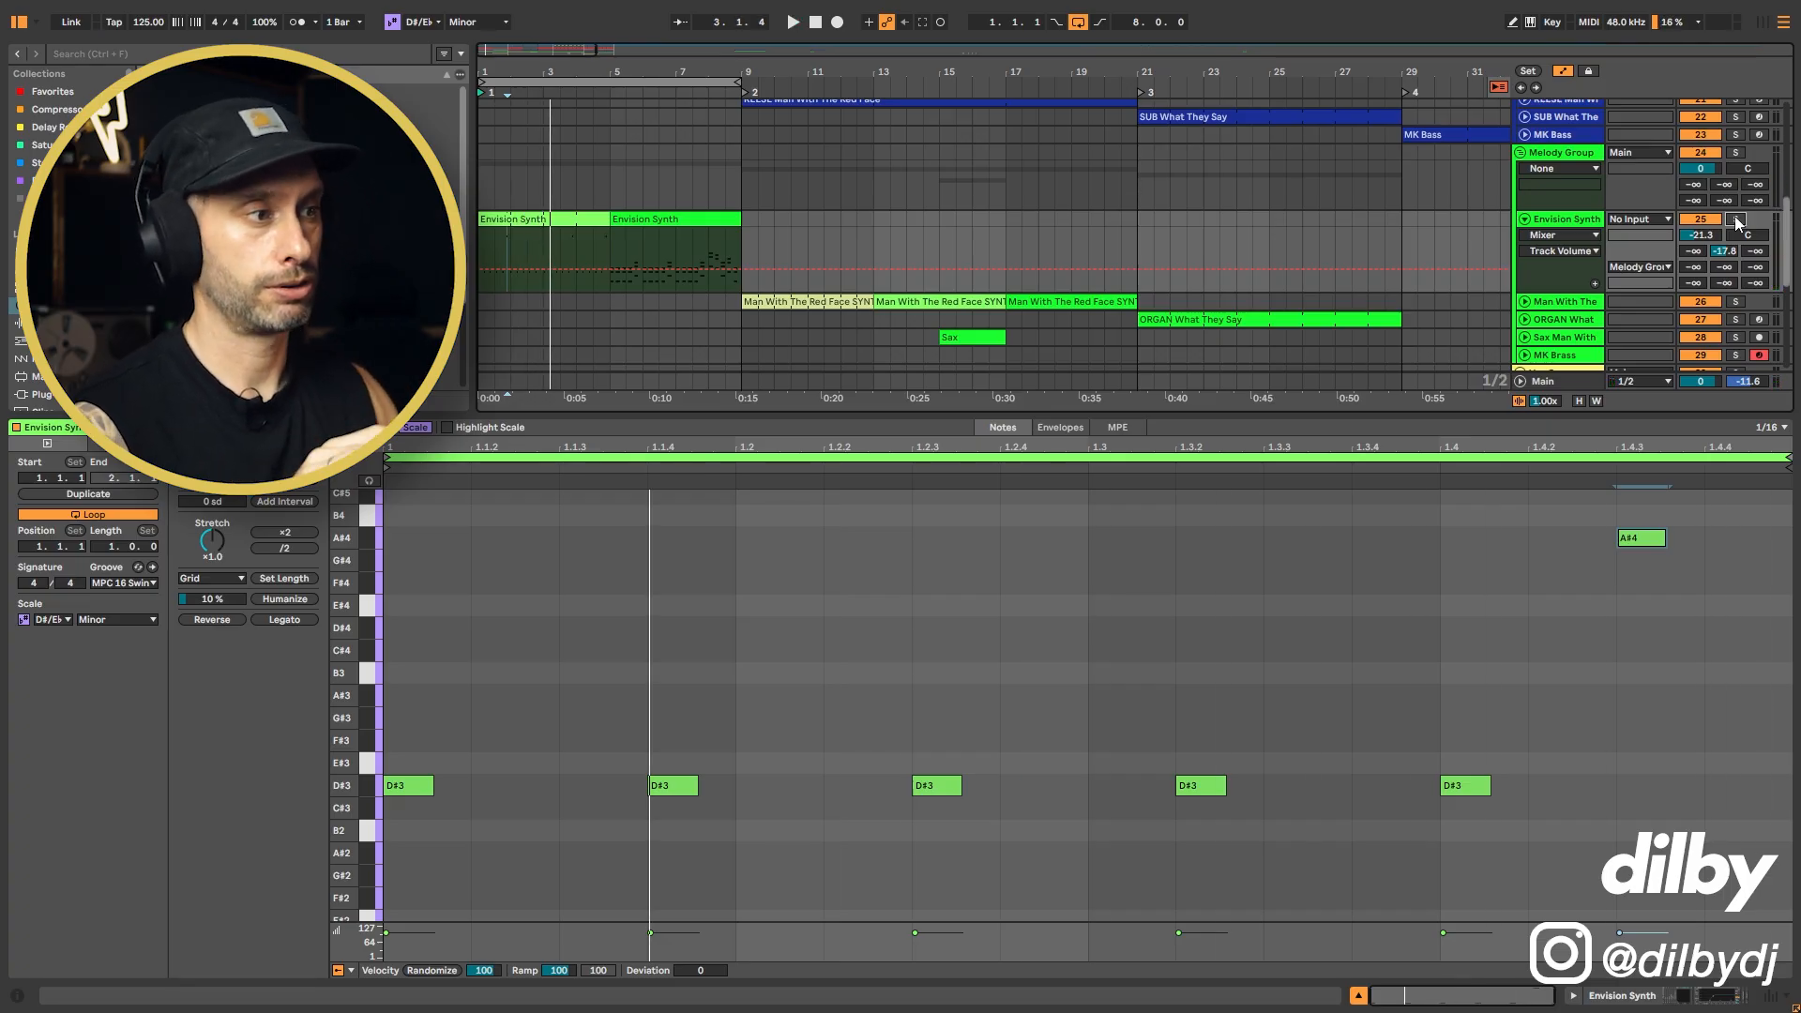
{"action": "left_click", "coordinate": [559, 219]}
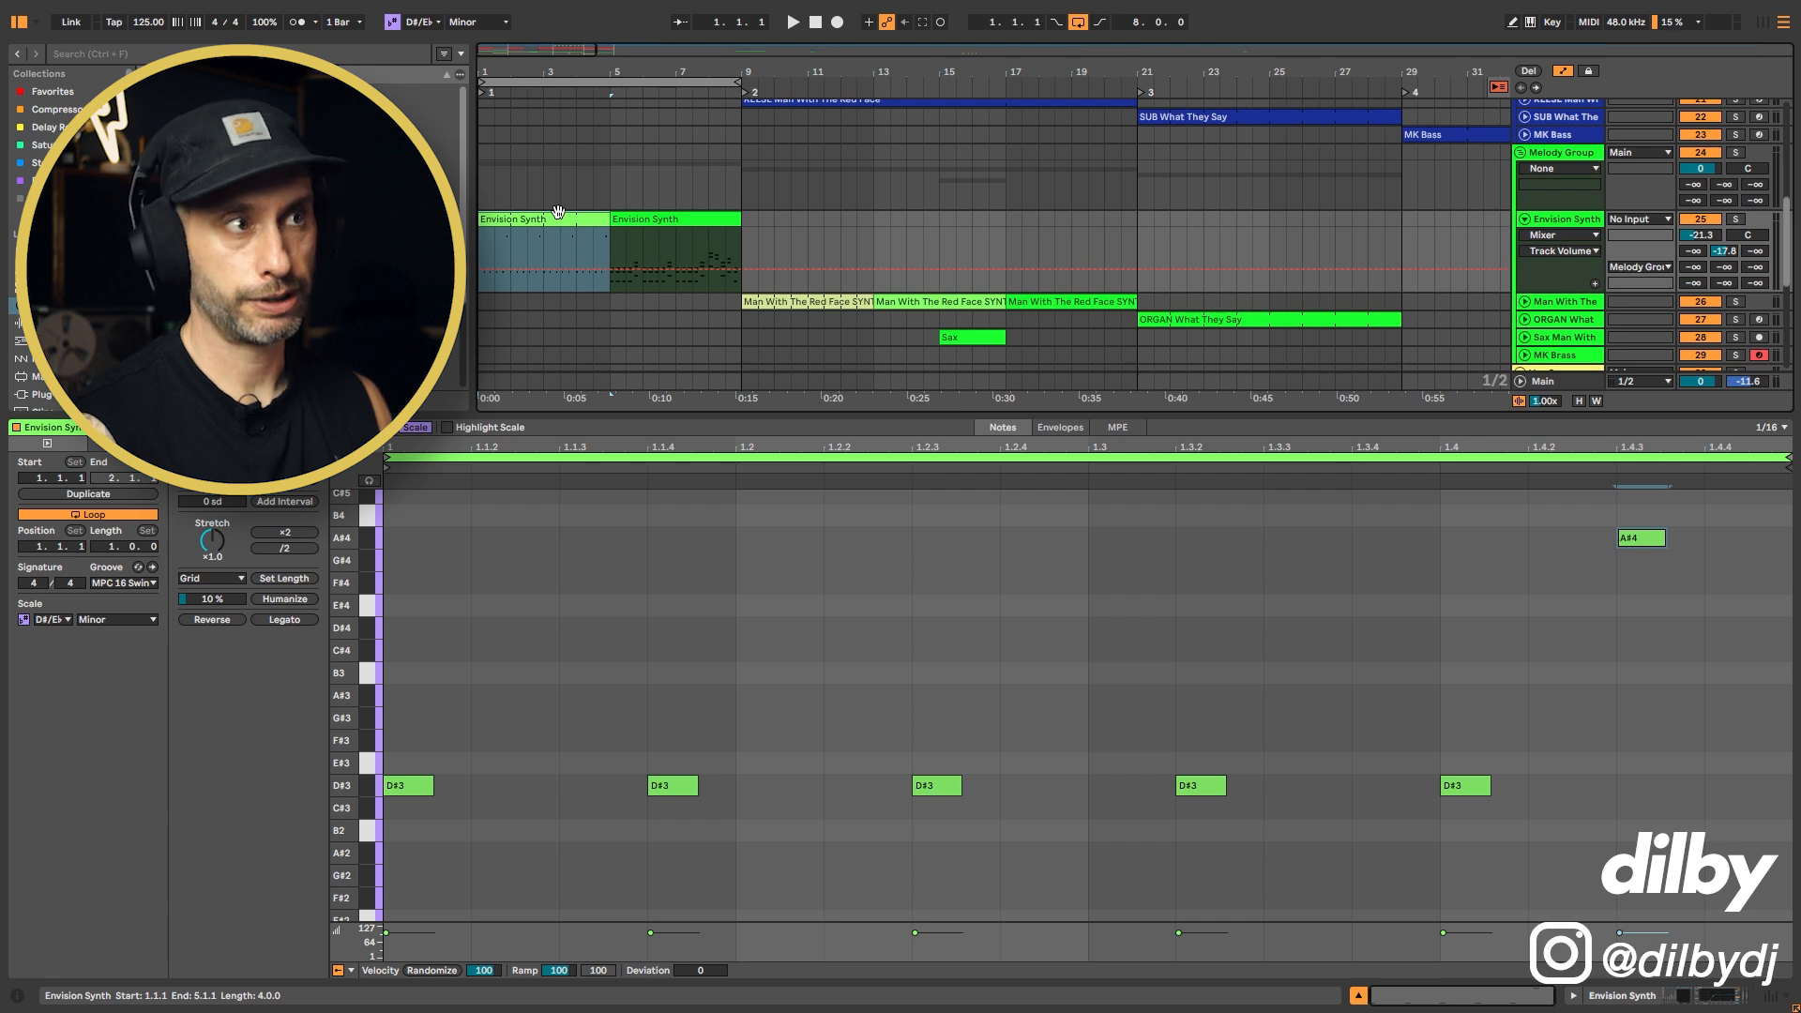
- Play the second example section, bars 9 to 21, from bar 11 with all tracks sounding
{"action": "left_click_drag", "start_coordinate": [582, 73], "coordinate": [583, 58]}
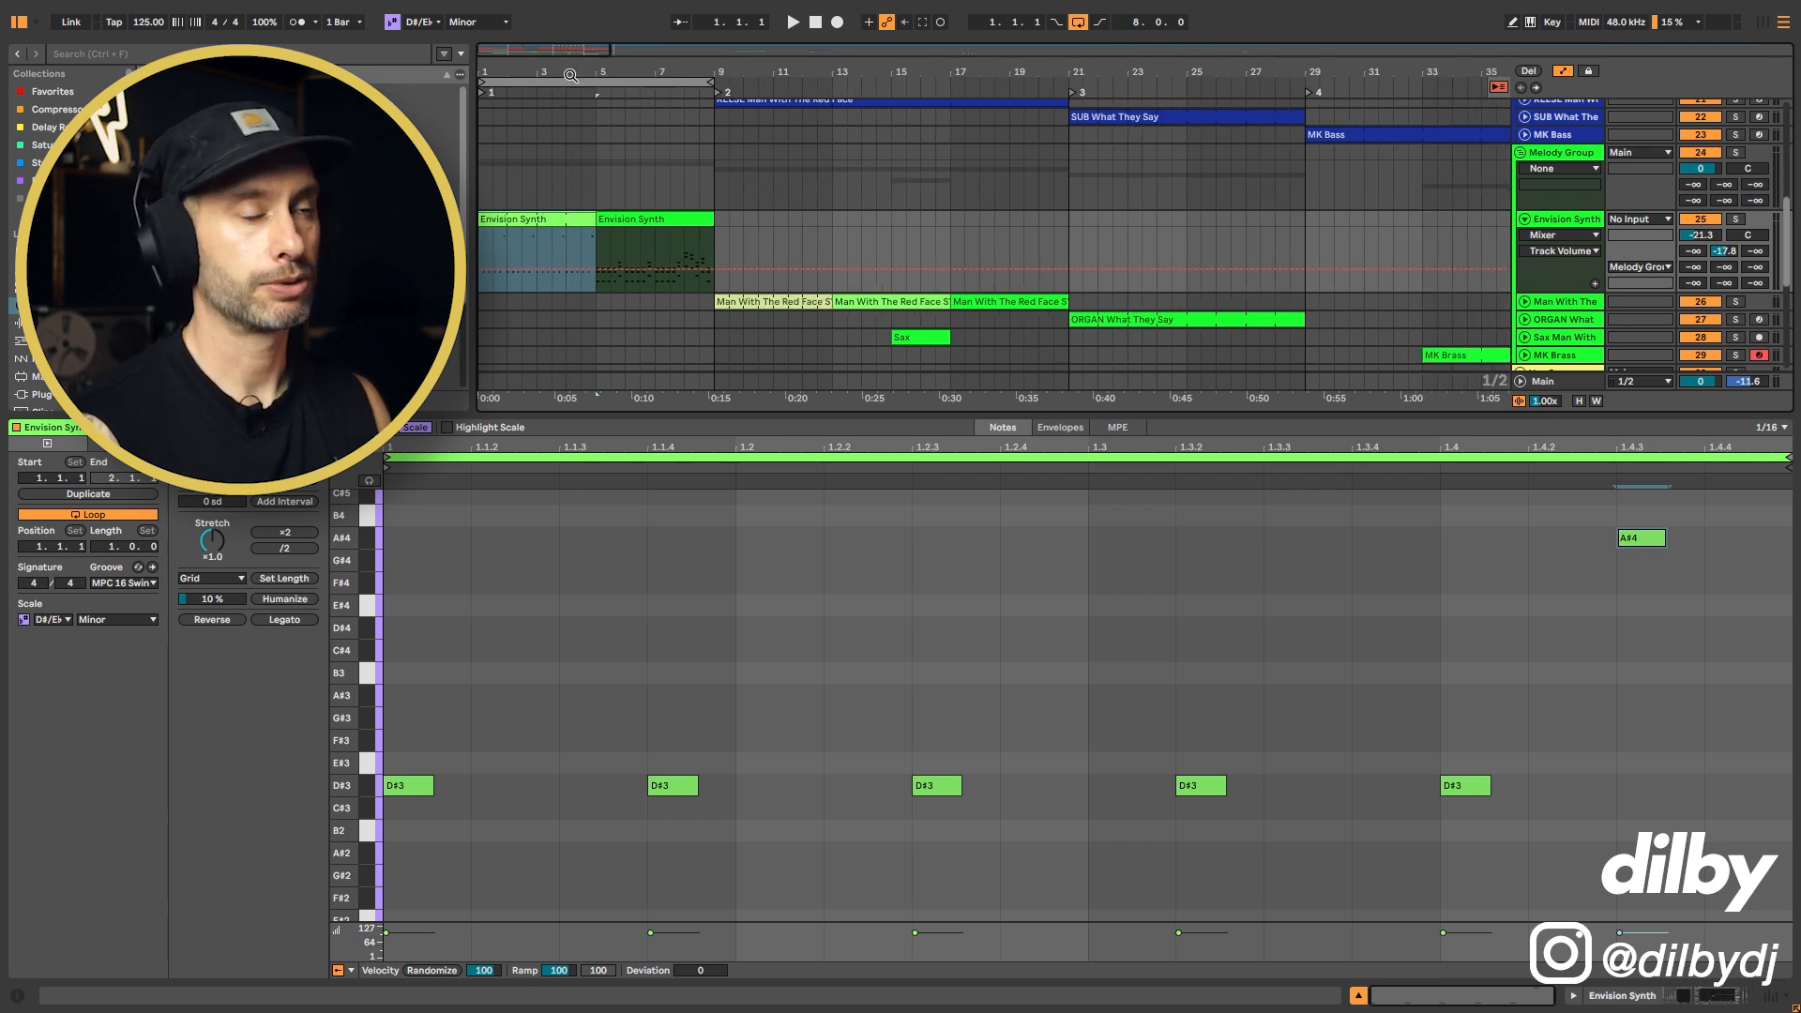
{"action": "scroll", "coordinate": [740, 214], "scroll_direction": "up", "scroll_amount": 3}
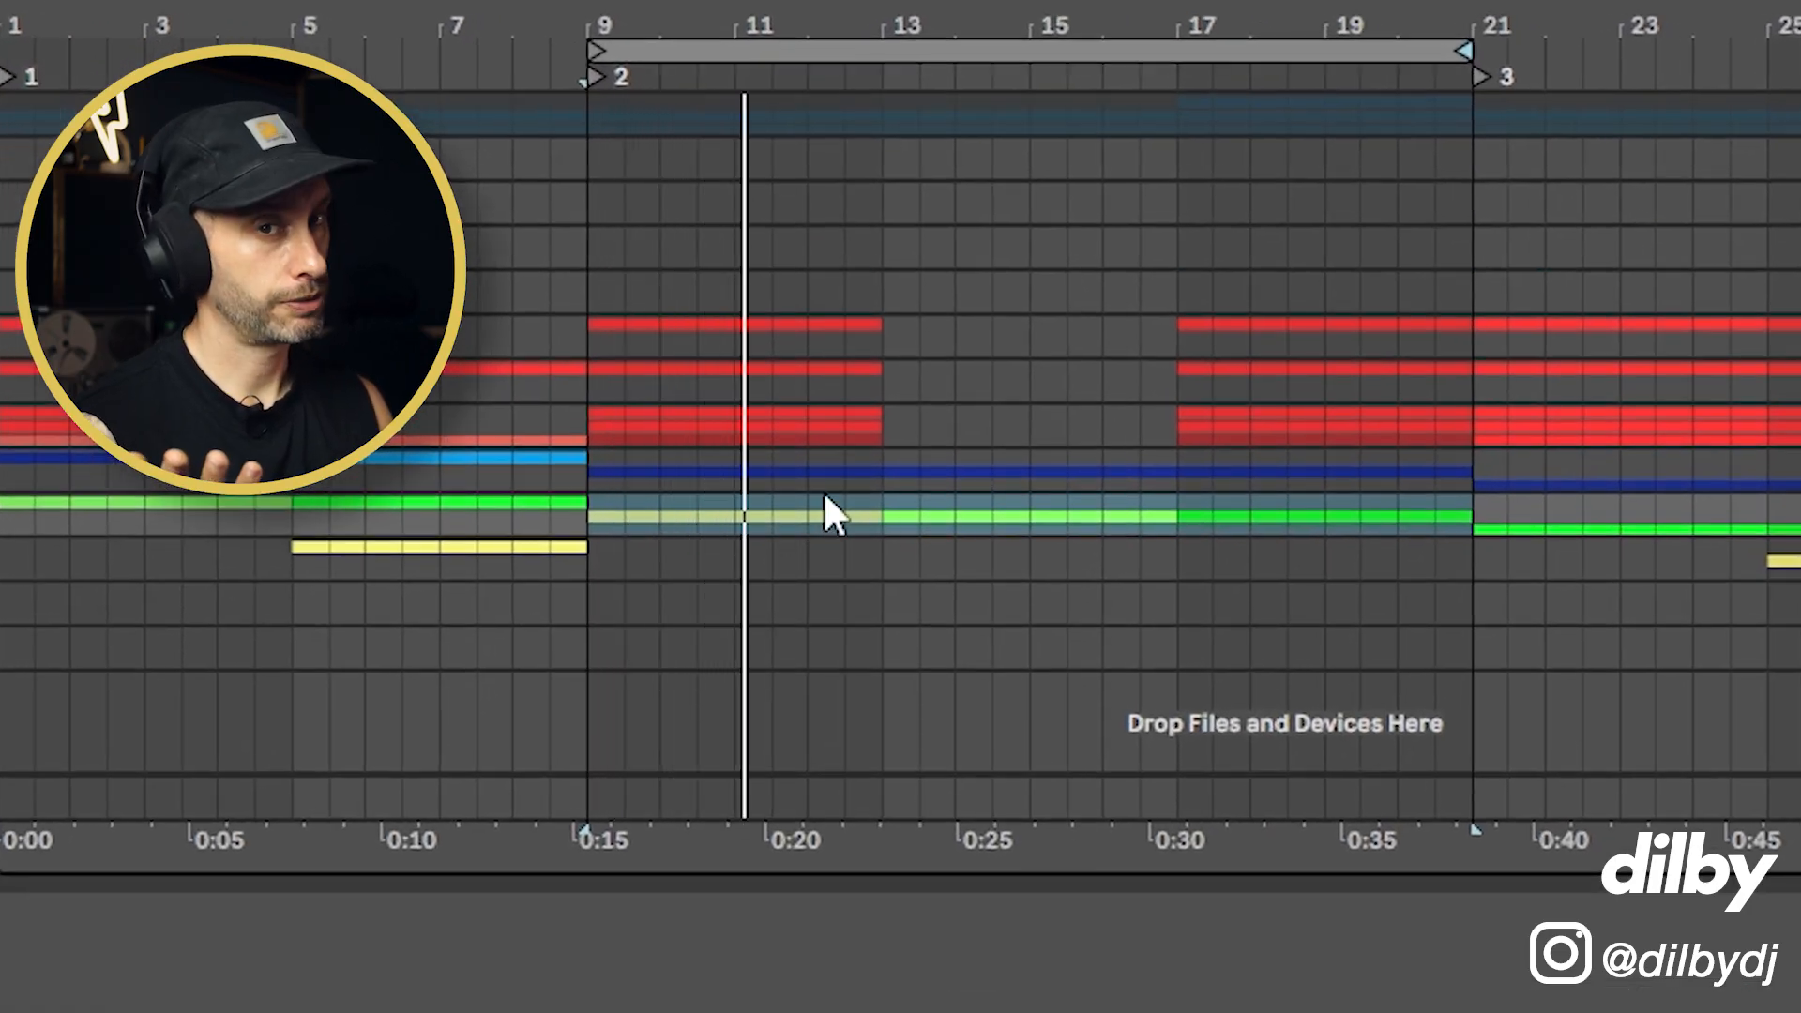
{"action": "left_click", "coordinate": [743, 498]}
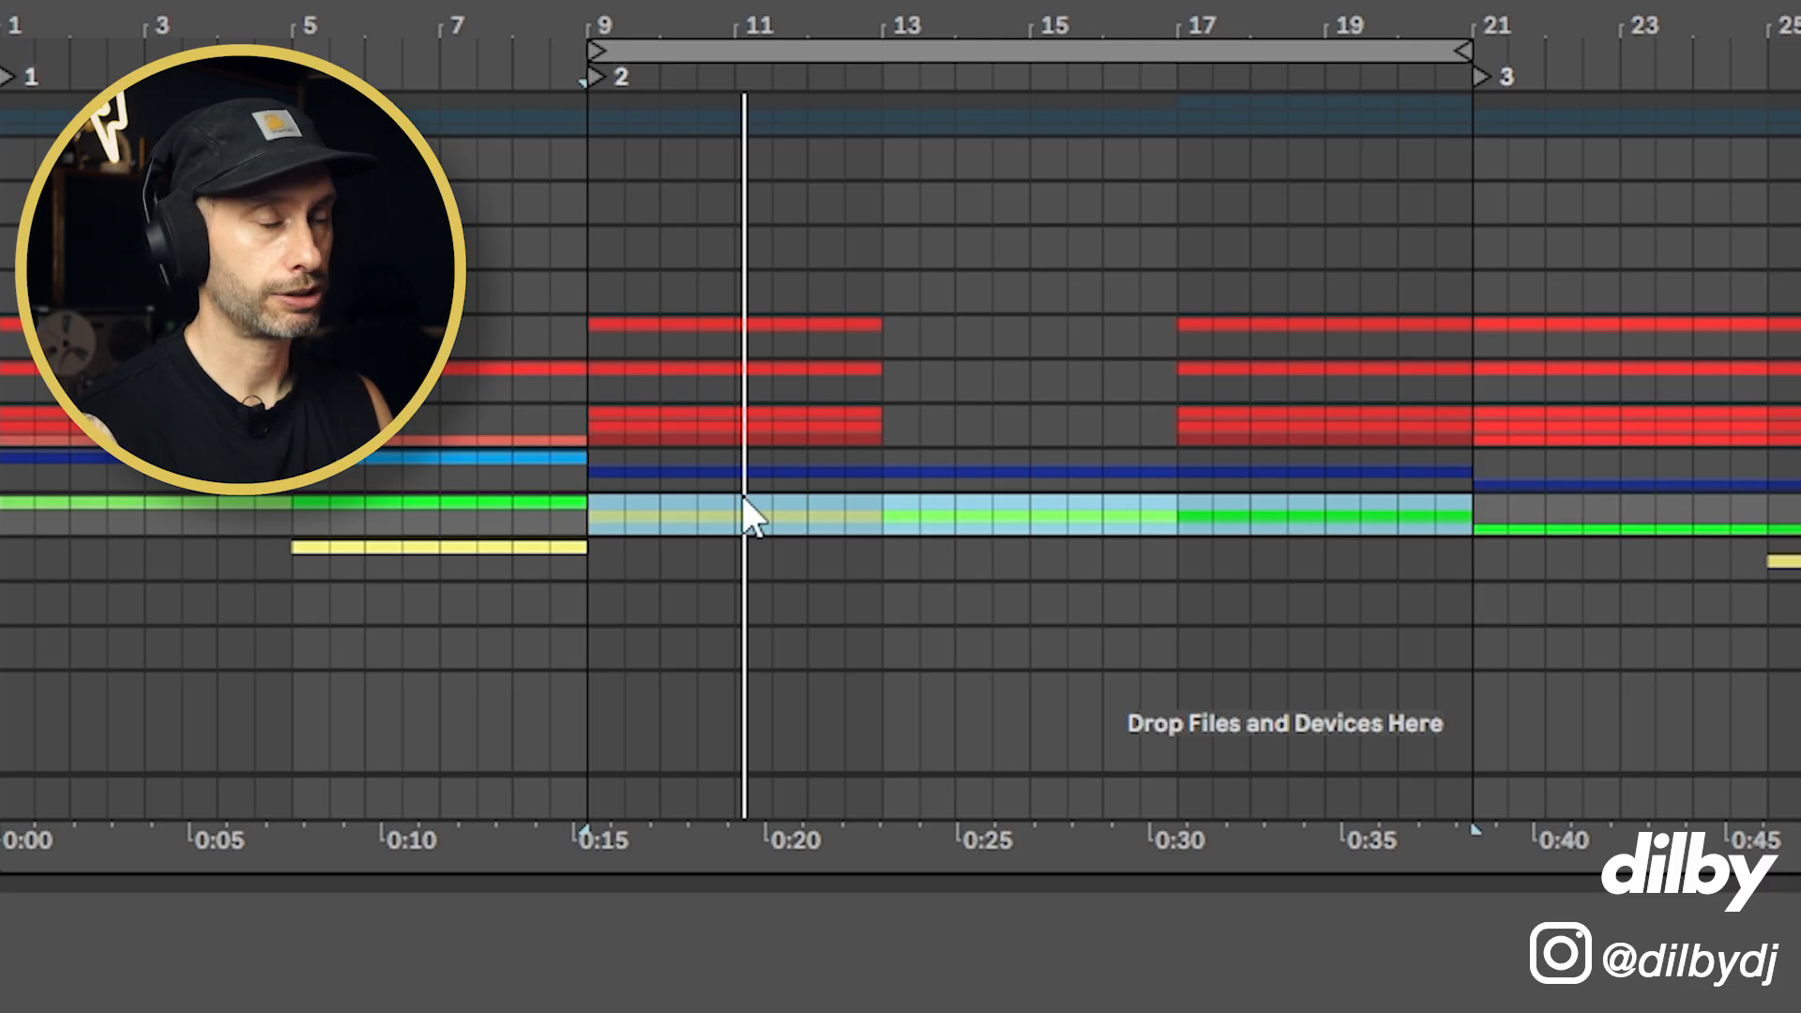
{"action": "left_click", "coordinate": [743, 507]}
{"action": "key", "text": "space"}
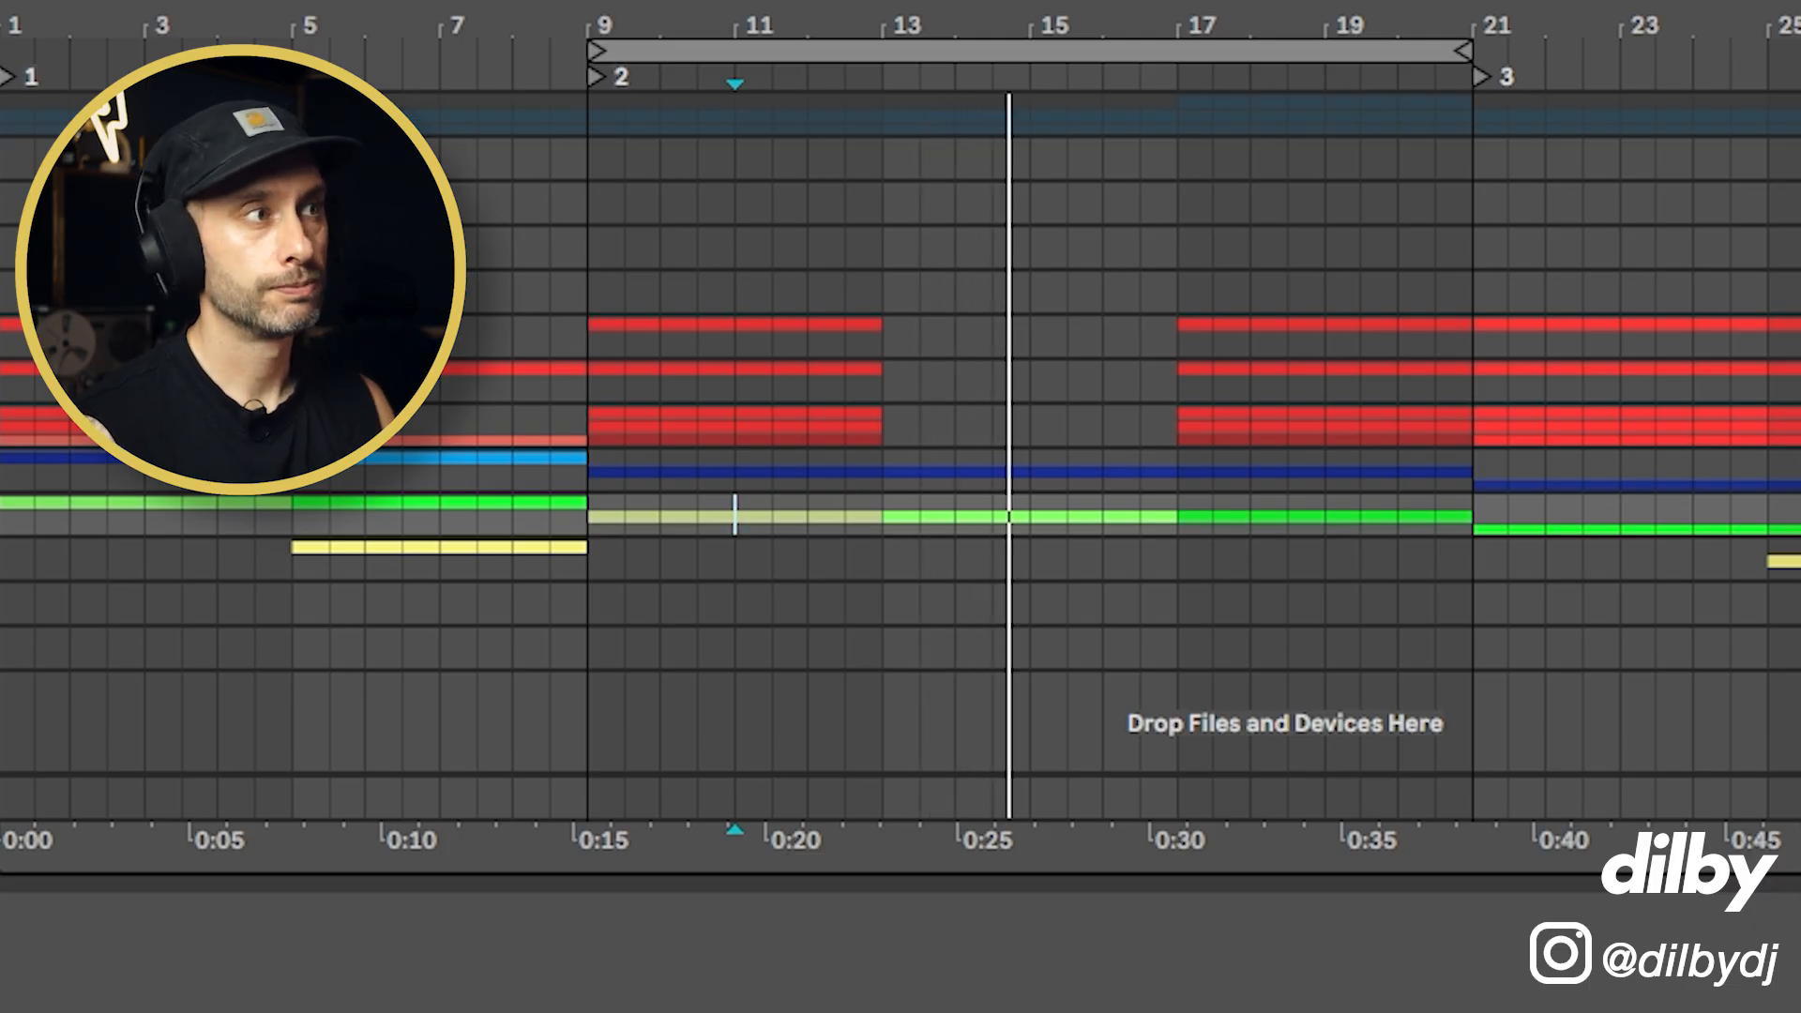
{"action": "key", "text": "space"}
- Unfold the Man With The Red Face synth track in the Melody Group, solo it and play its second clip from bar 13
{"action": "left_click_drag", "start_coordinate": [1030, 529], "coordinate": [1170, 531]}
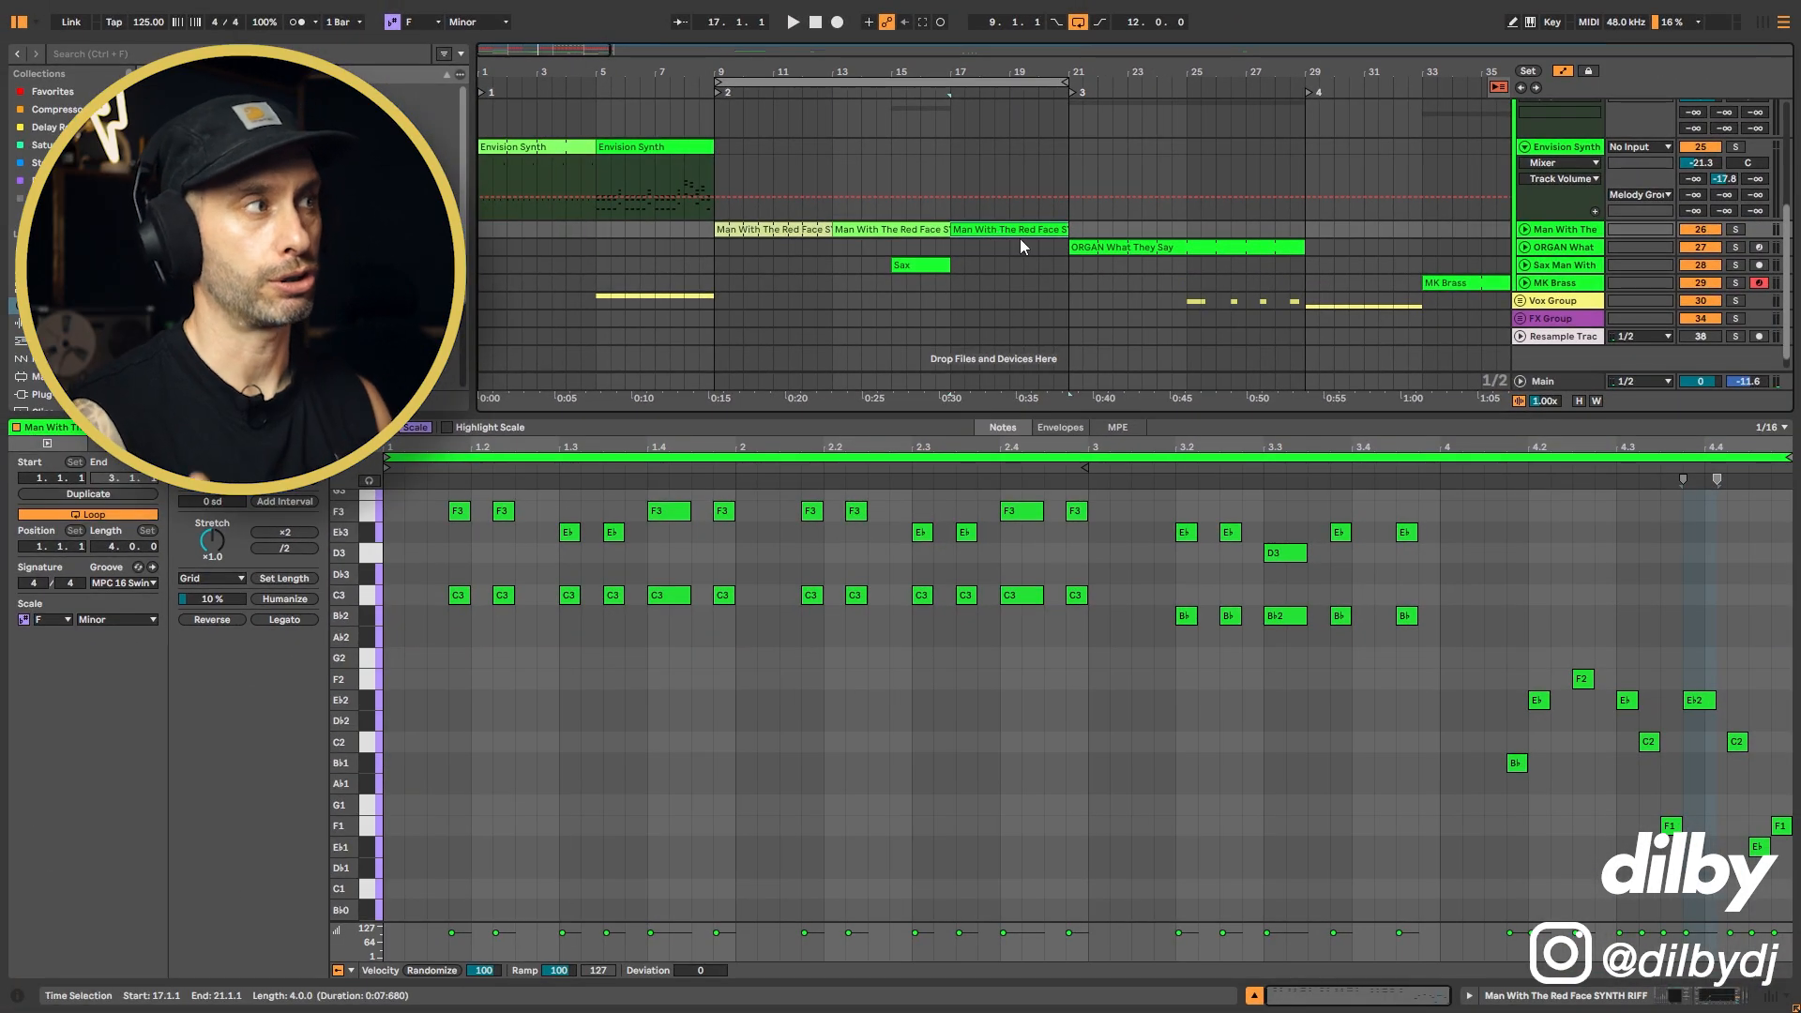
{"action": "left_click", "coordinate": [1524, 229]}
{"action": "left_click", "coordinate": [855, 260]}
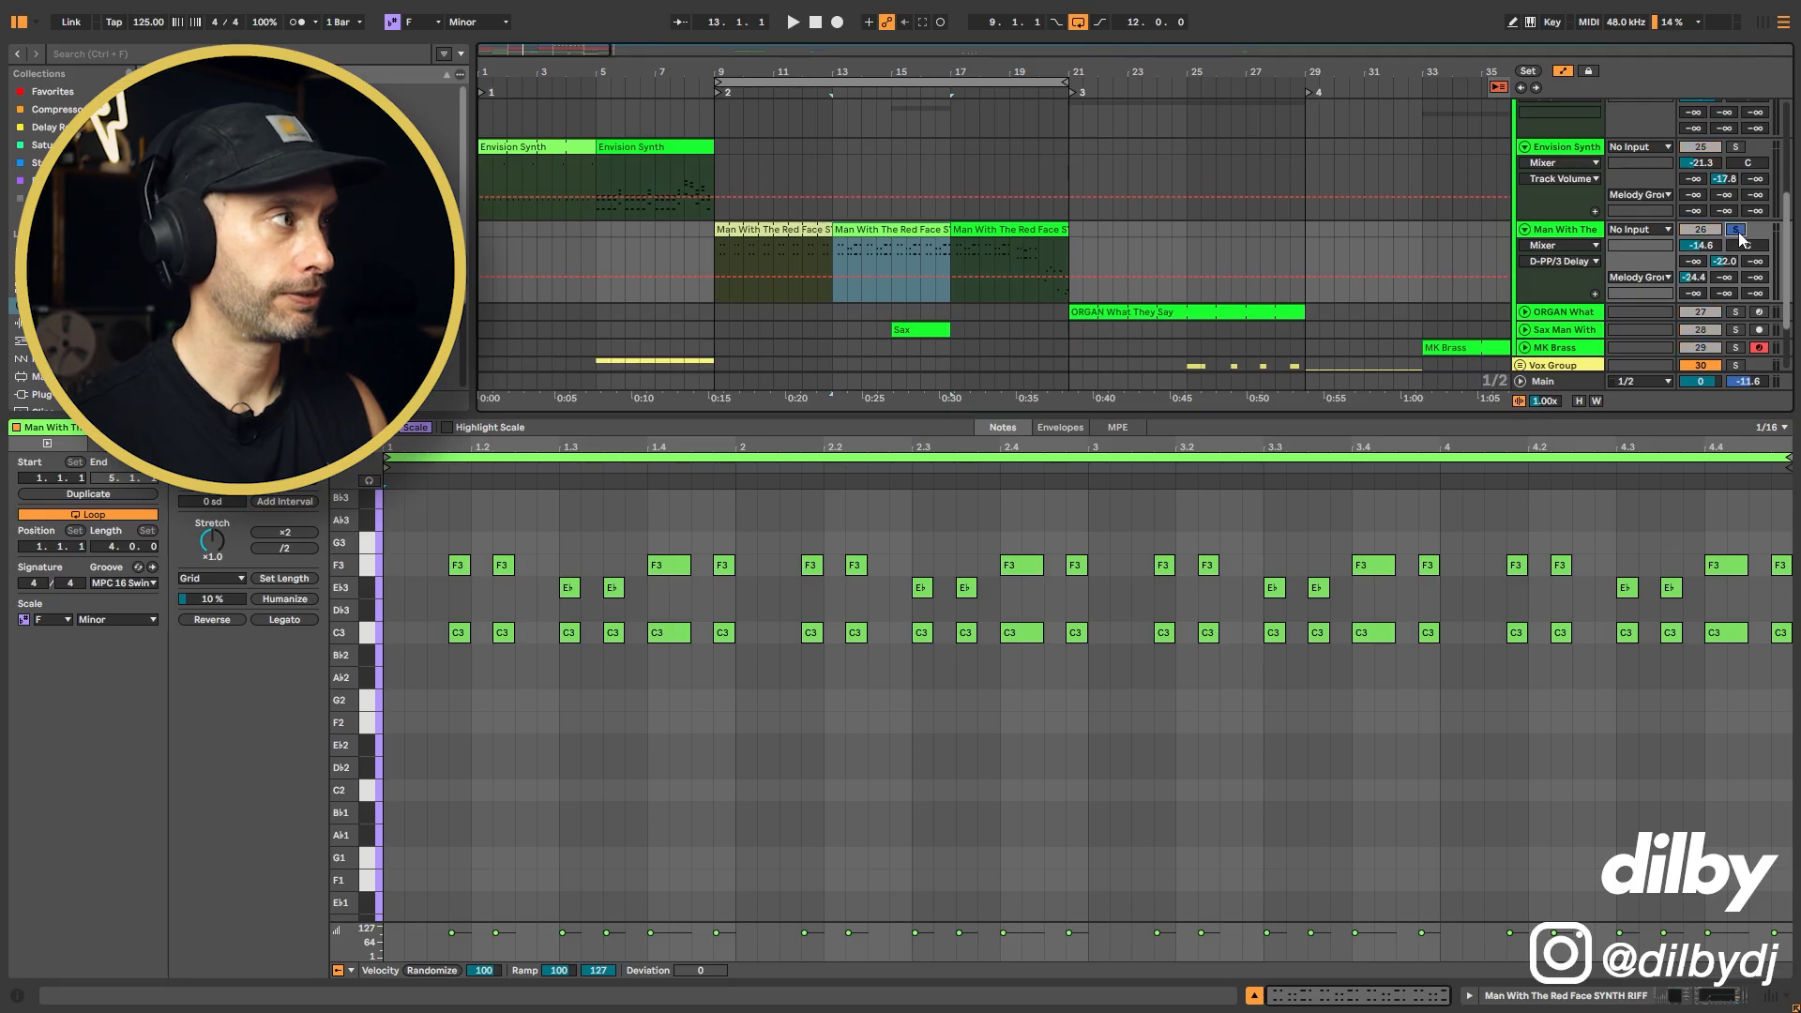
{"action": "key", "text": "space"}
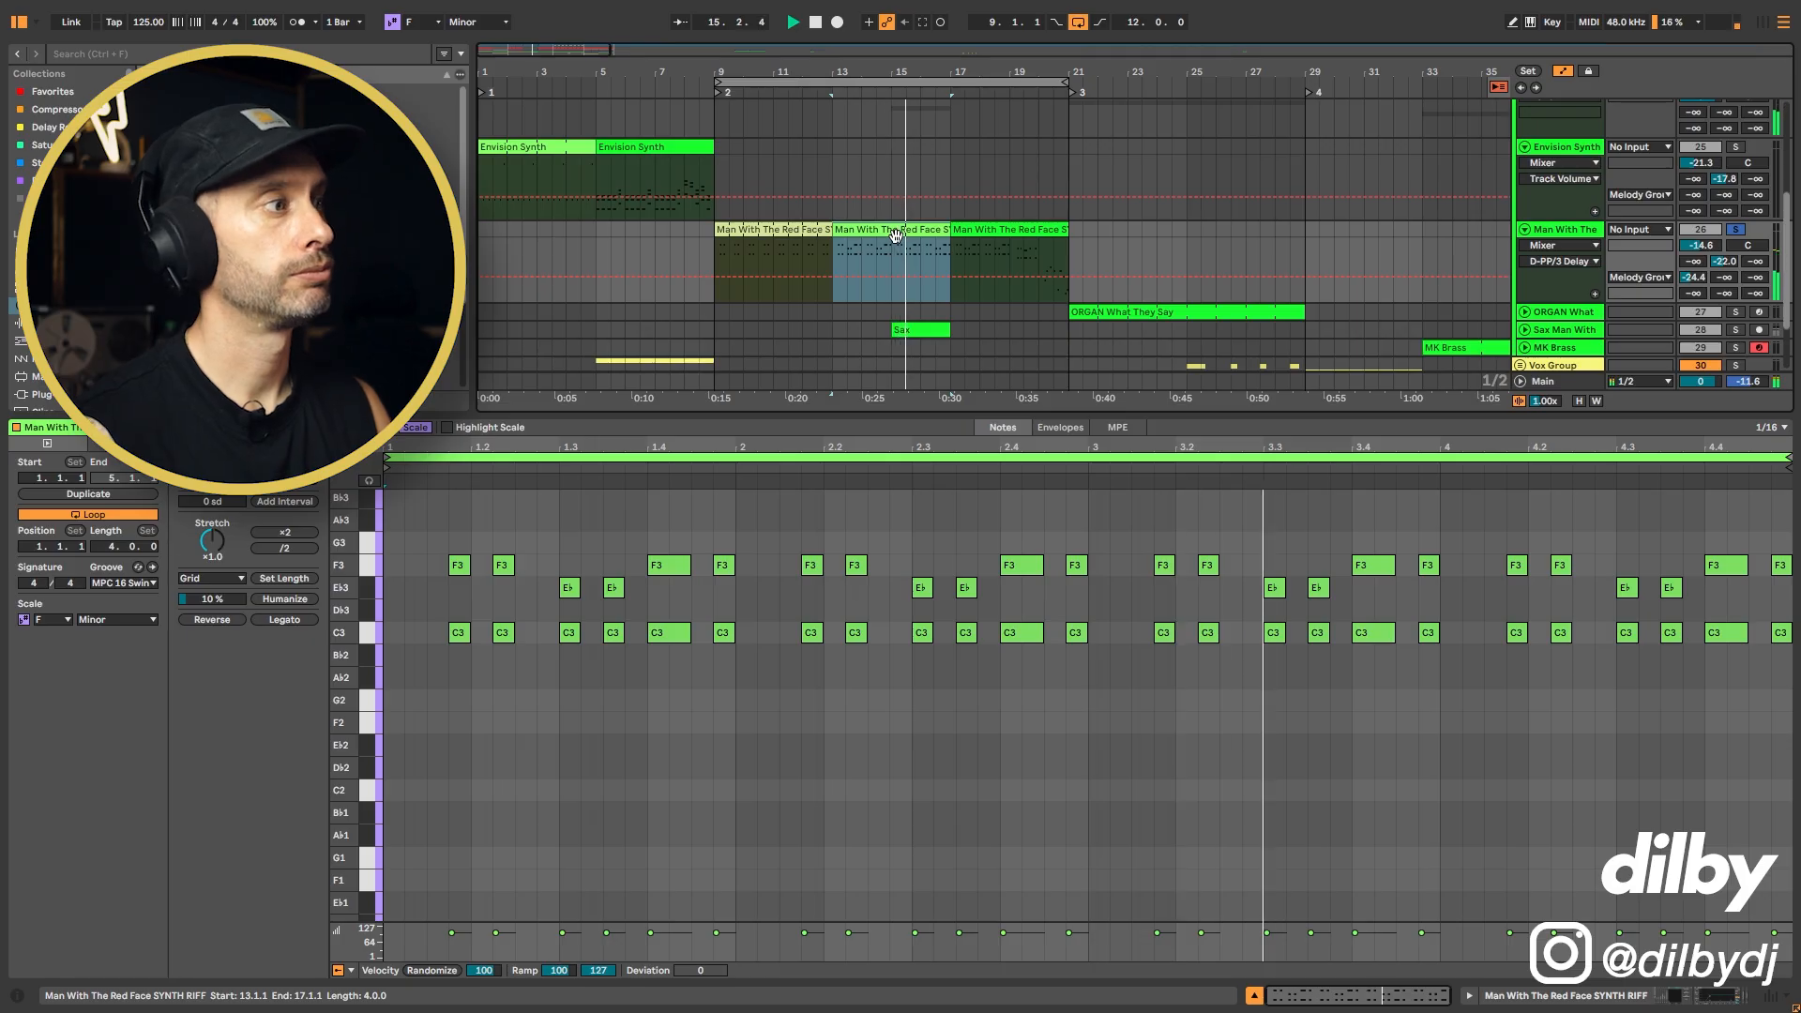
{"action": "key", "text": "space"}
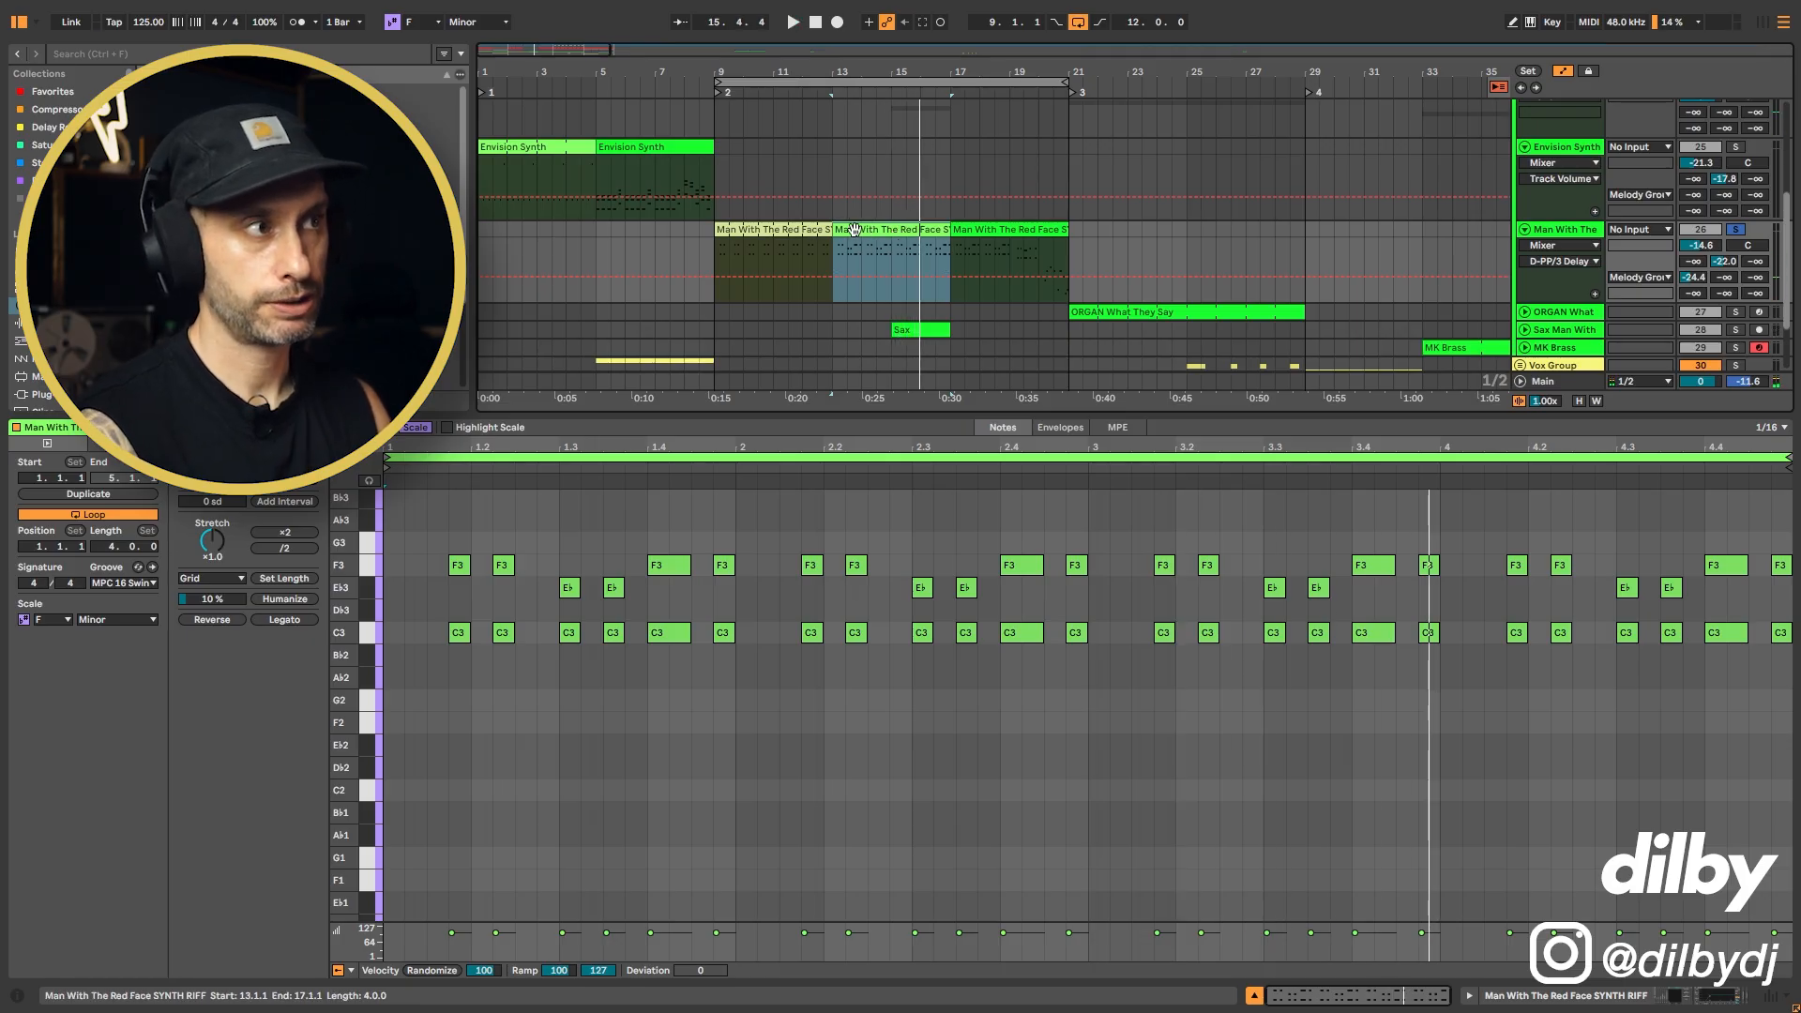
- Compare the first and second Man With The Red Face synth clips, marking the second clip's first two beats in its notes
{"action": "left_click", "coordinate": [759, 229]}
{"action": "left_click", "coordinate": [900, 230]}
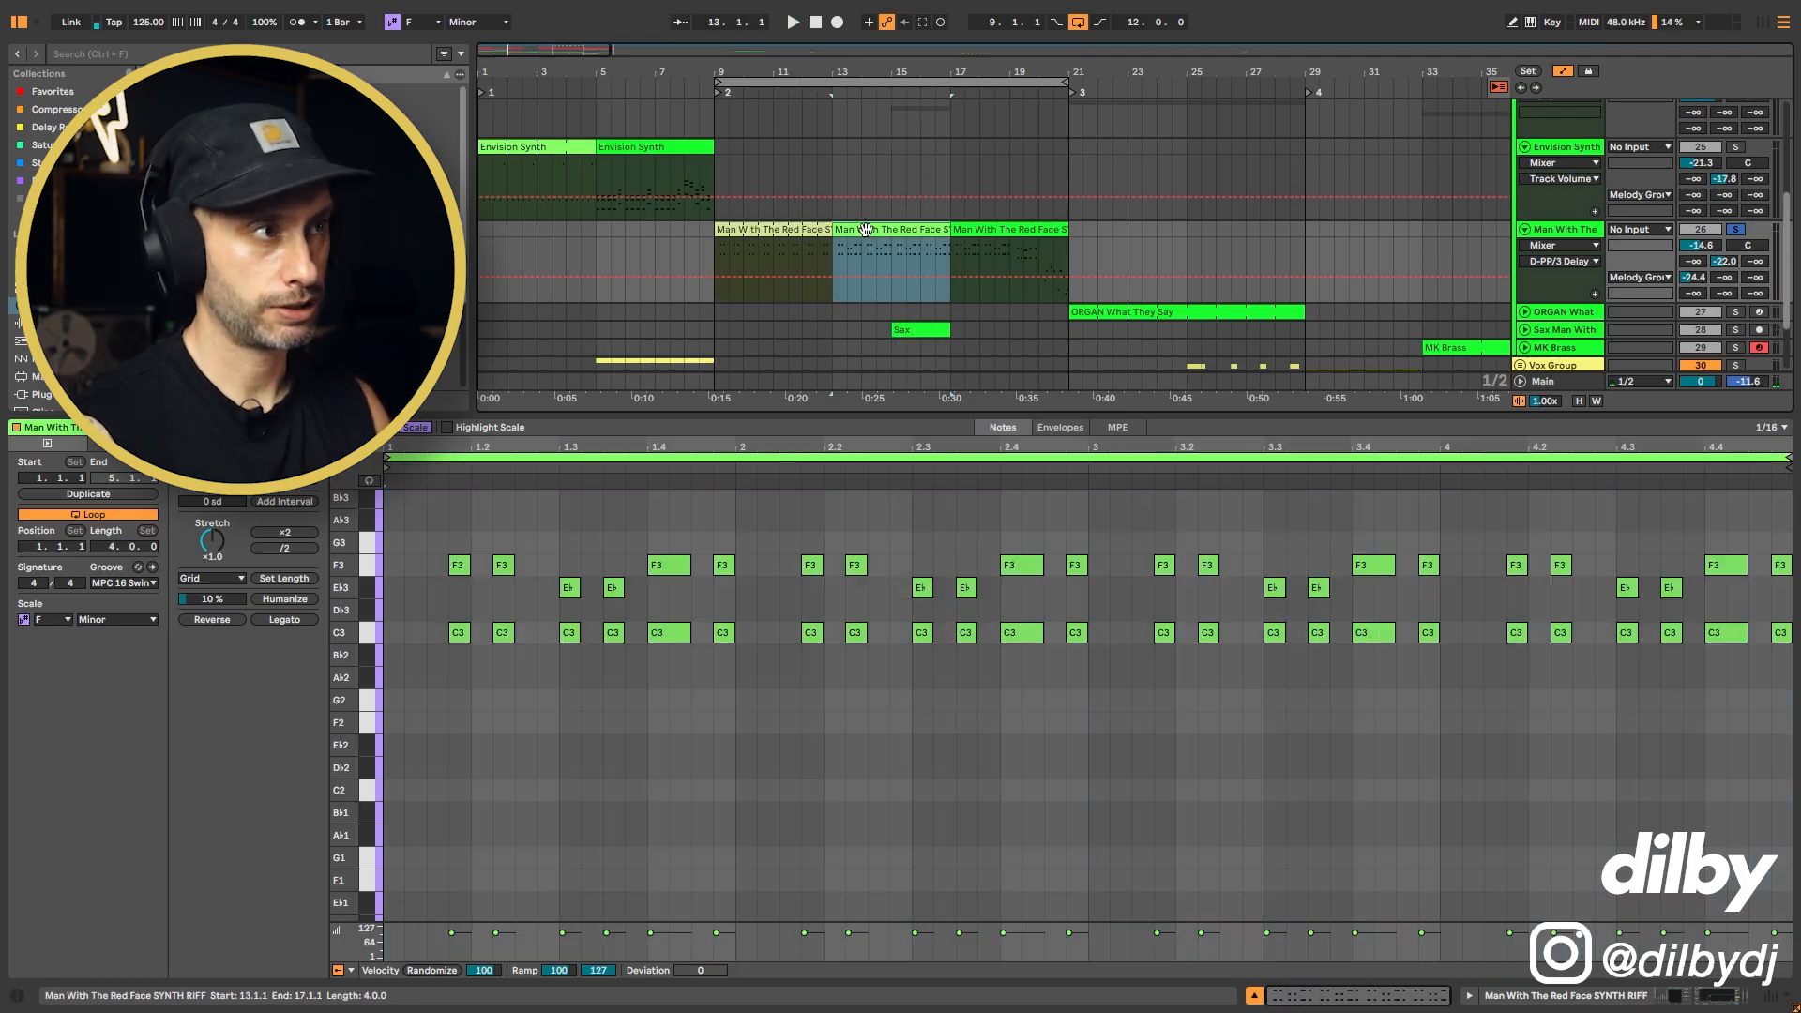
{"action": "left_click_drag", "start_coordinate": [557, 497], "coordinate": [380, 514]}
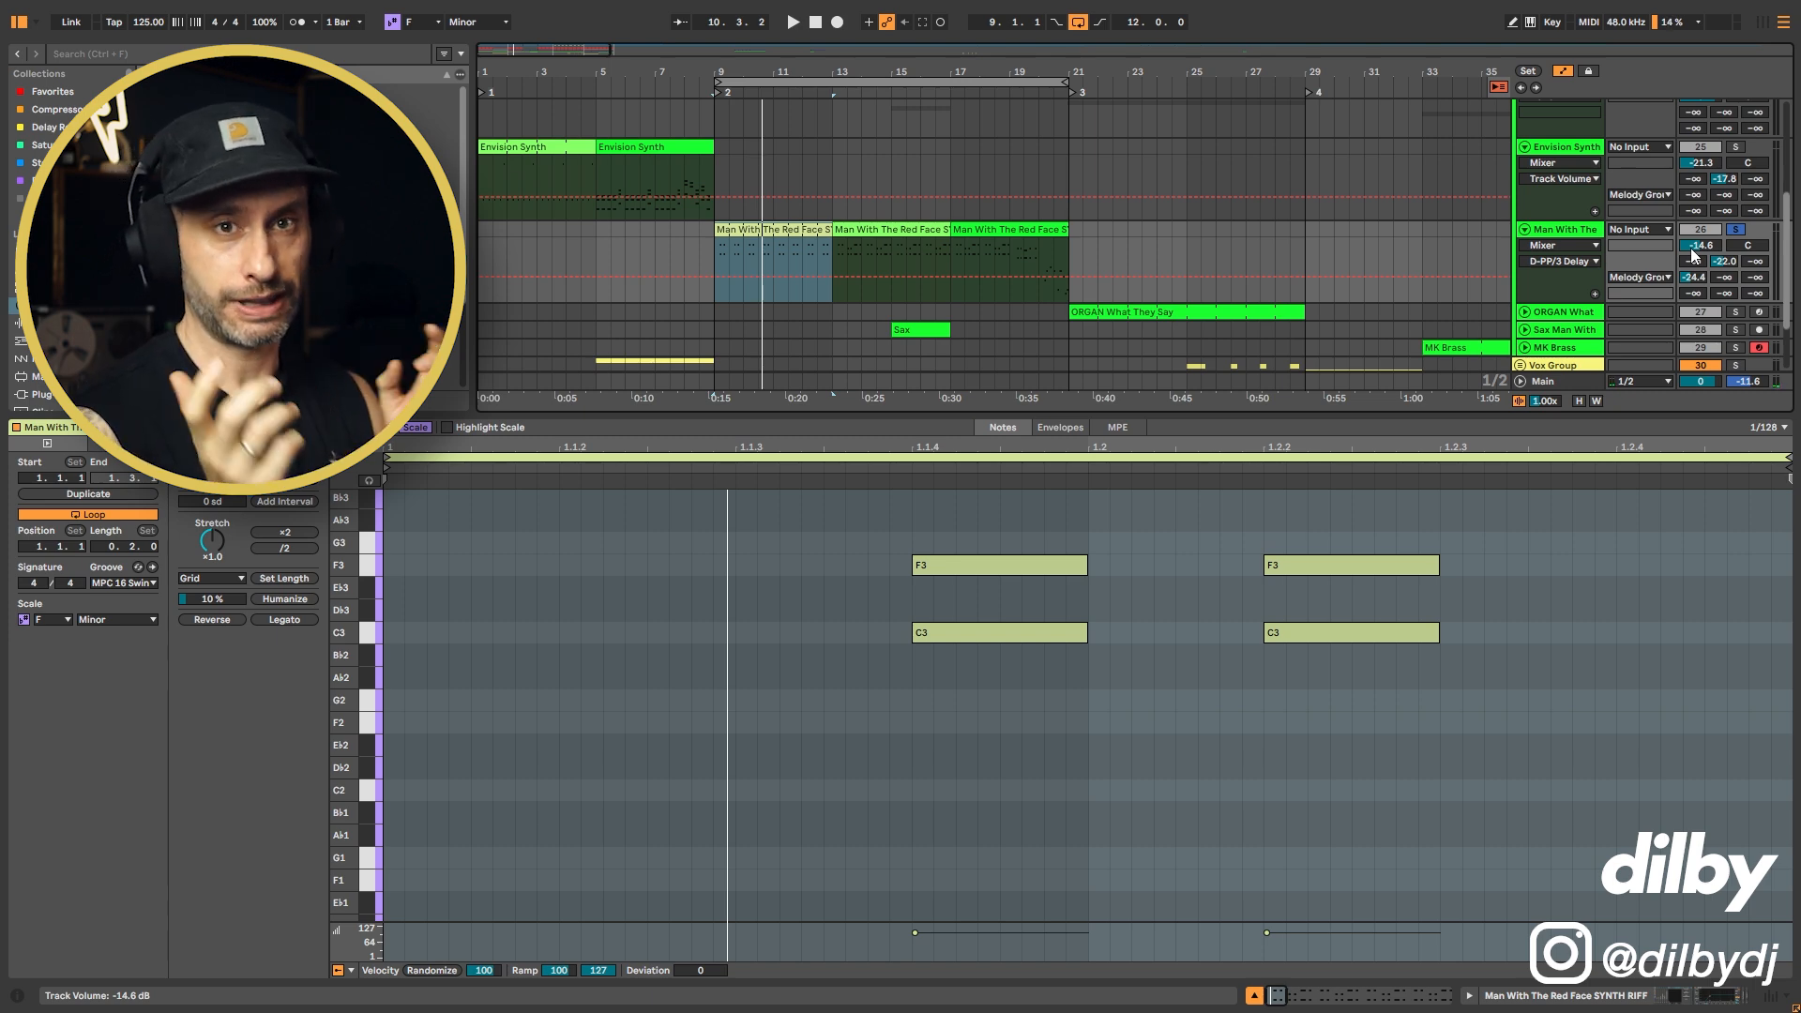
- Inspect the closing notes of the third Man With The Red Face synth clip and play that clip soloed from bar 17
{"action": "left_click", "coordinate": [952, 233]}
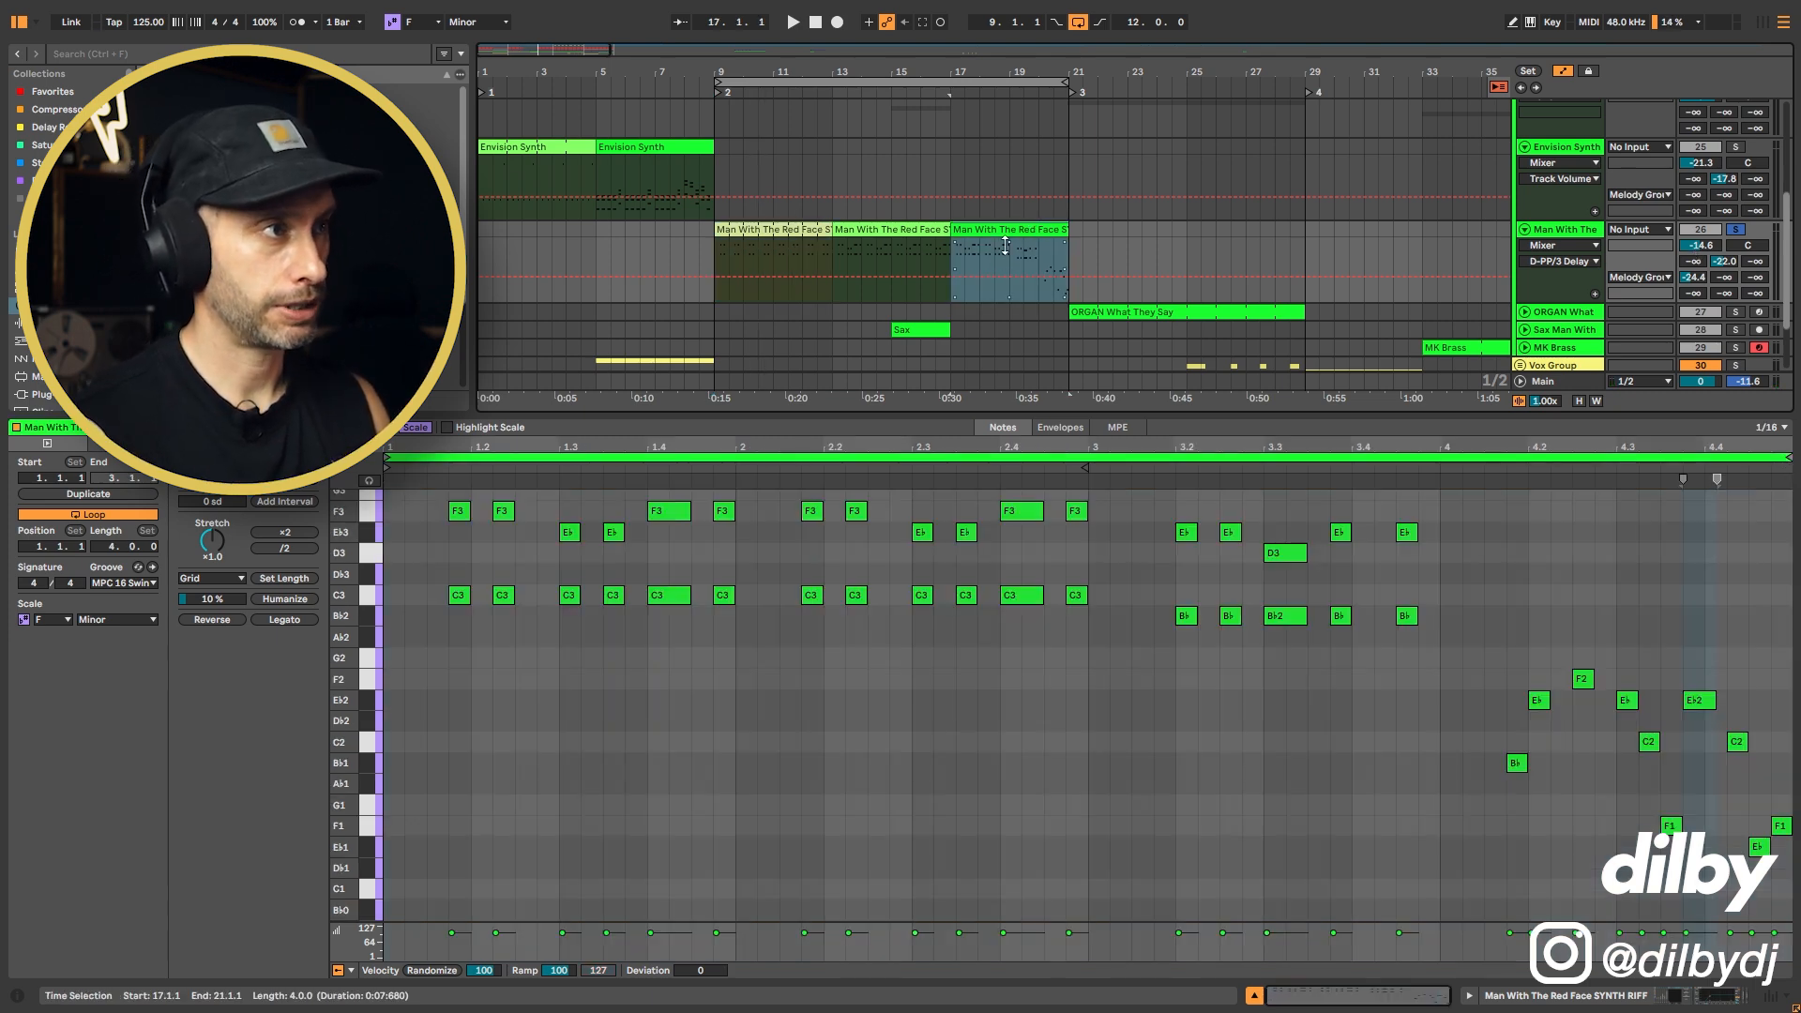
{"action": "left_click_drag", "start_coordinate": [960, 250], "coordinate": [1077, 246]}
{"action": "left_click", "coordinate": [910, 232]}
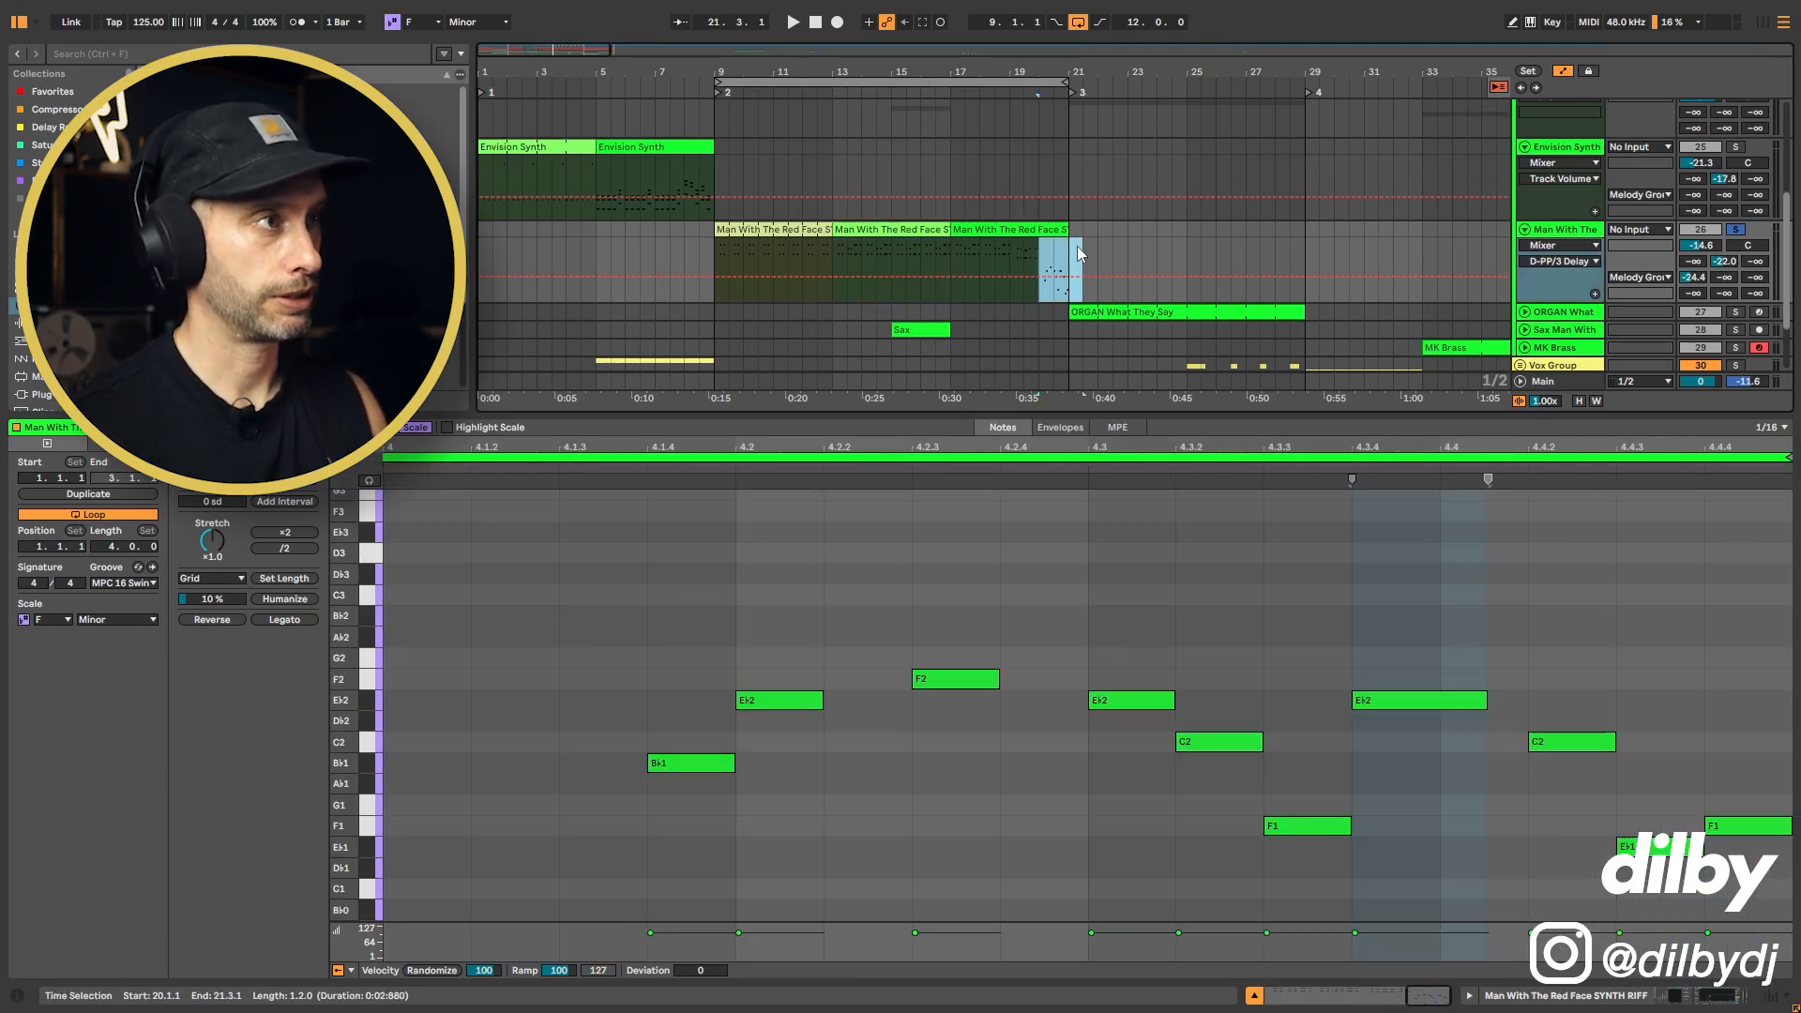
{"action": "left_click", "coordinate": [996, 252]}
{"action": "key", "text": "space"}
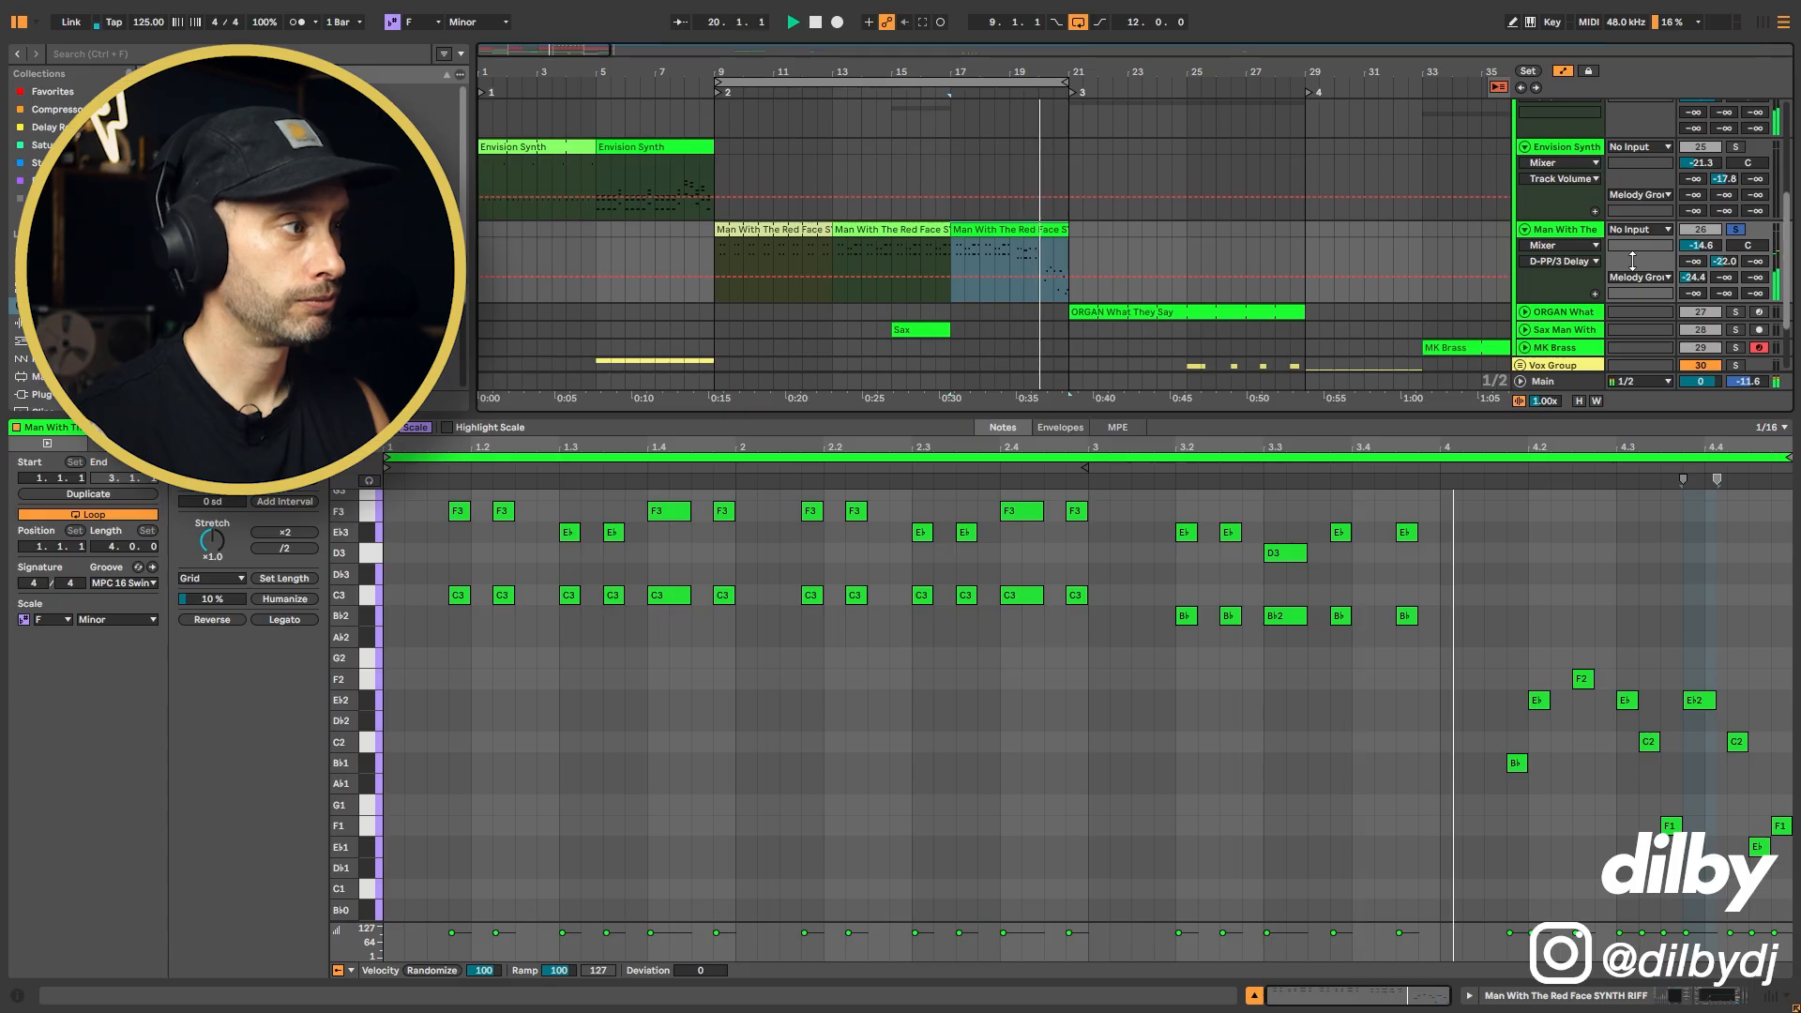
- Unfold the Sax track and place its clip at bar 13, extended to 4 bars so it ends at bar 17
{"action": "left_click", "coordinate": [927, 329]}
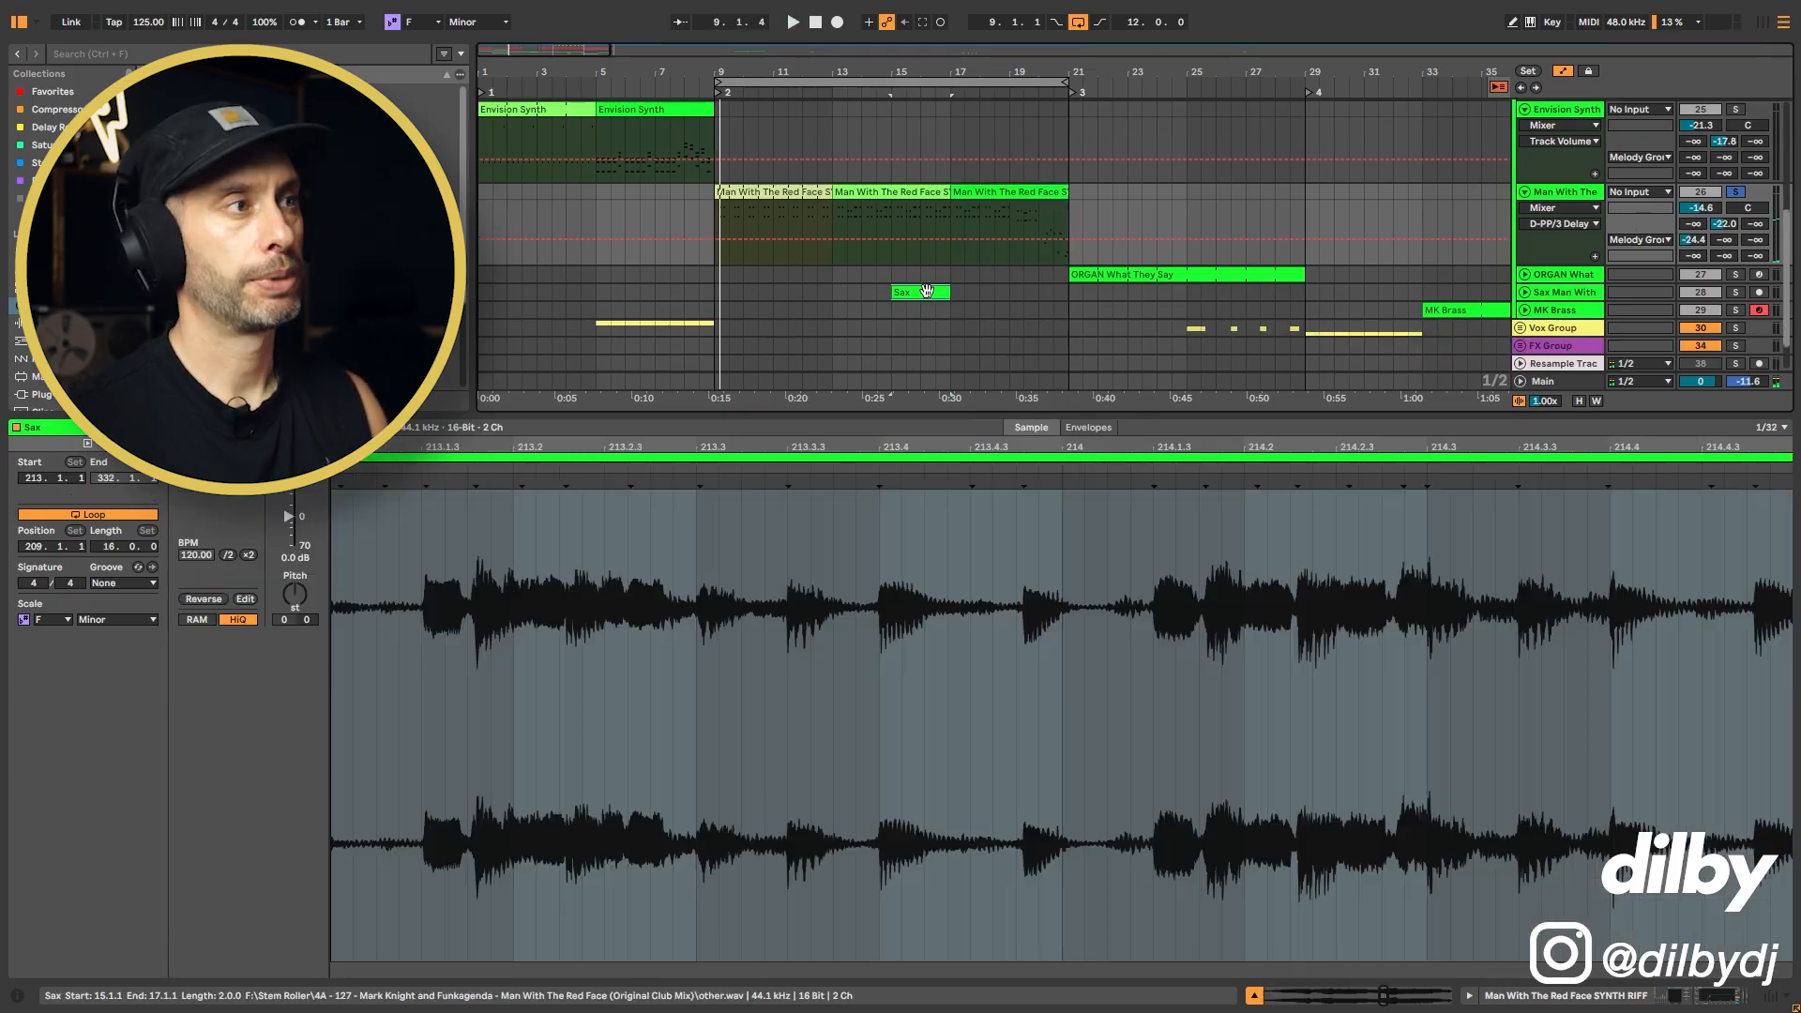
{"action": "left_click", "coordinate": [1554, 287]}
{"action": "left_click", "coordinate": [1525, 293]}
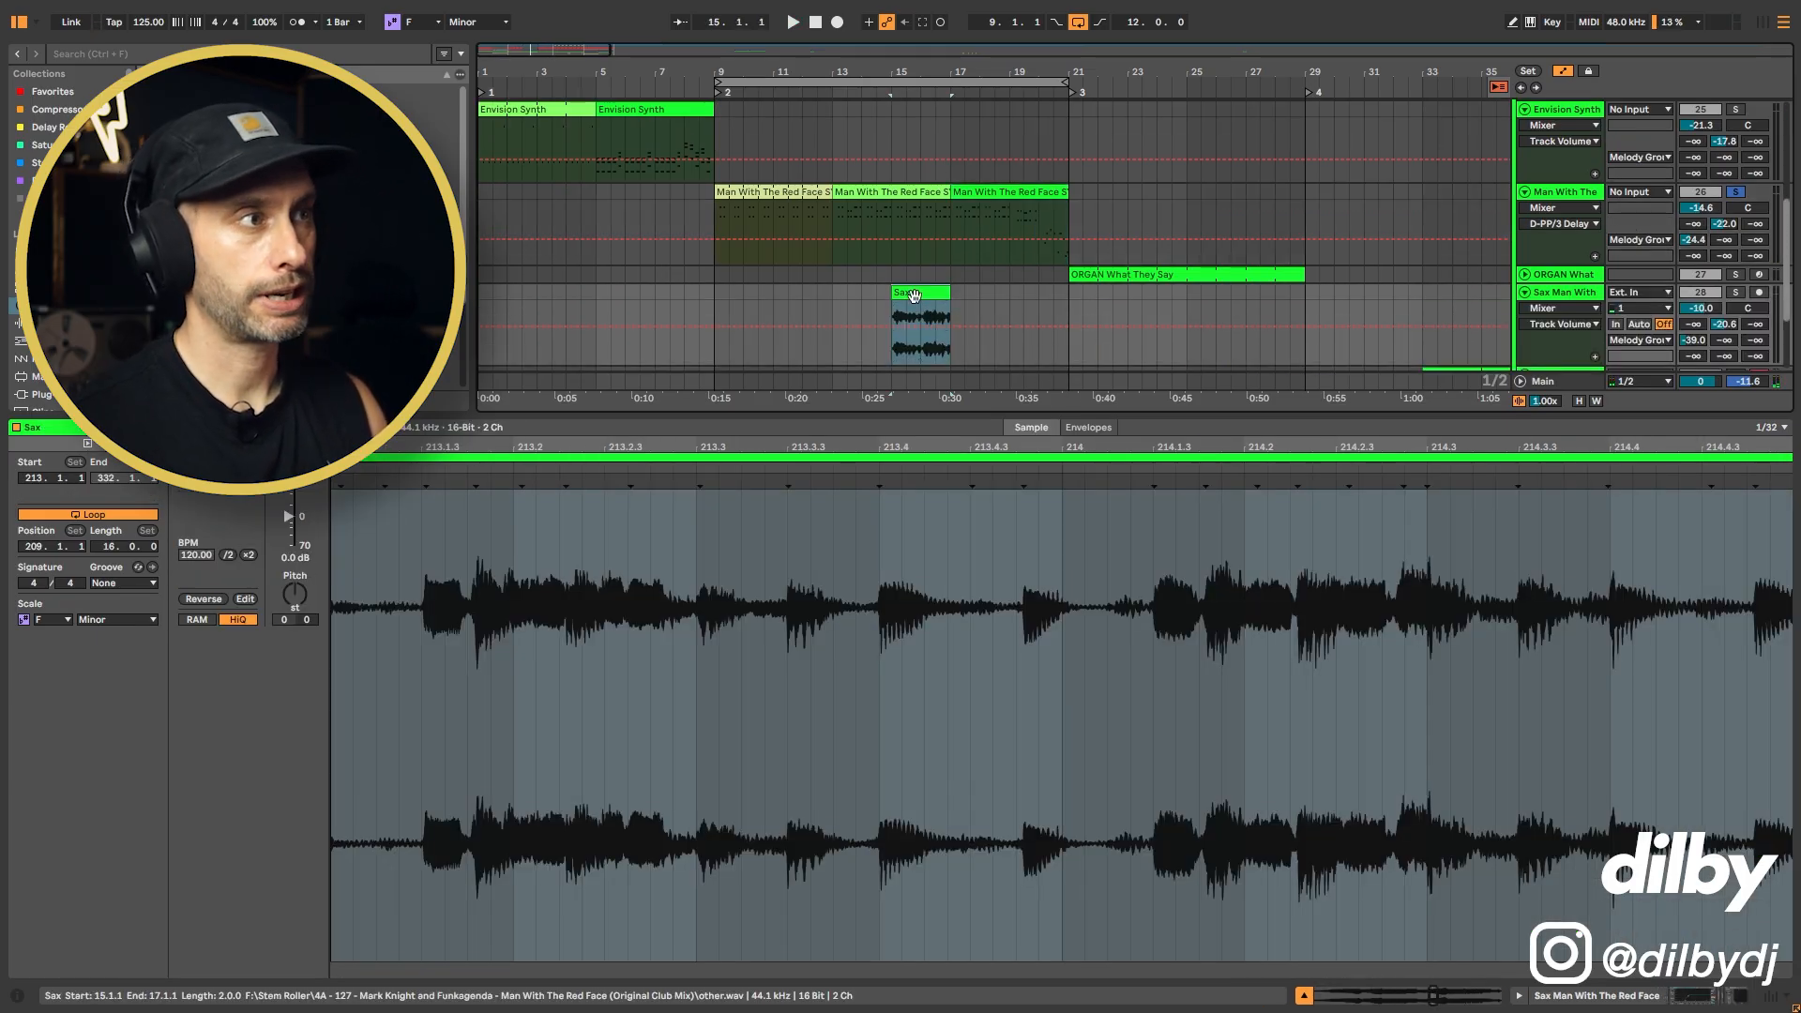
{"action": "left_click_drag", "start_coordinate": [908, 293], "coordinate": [954, 292]}
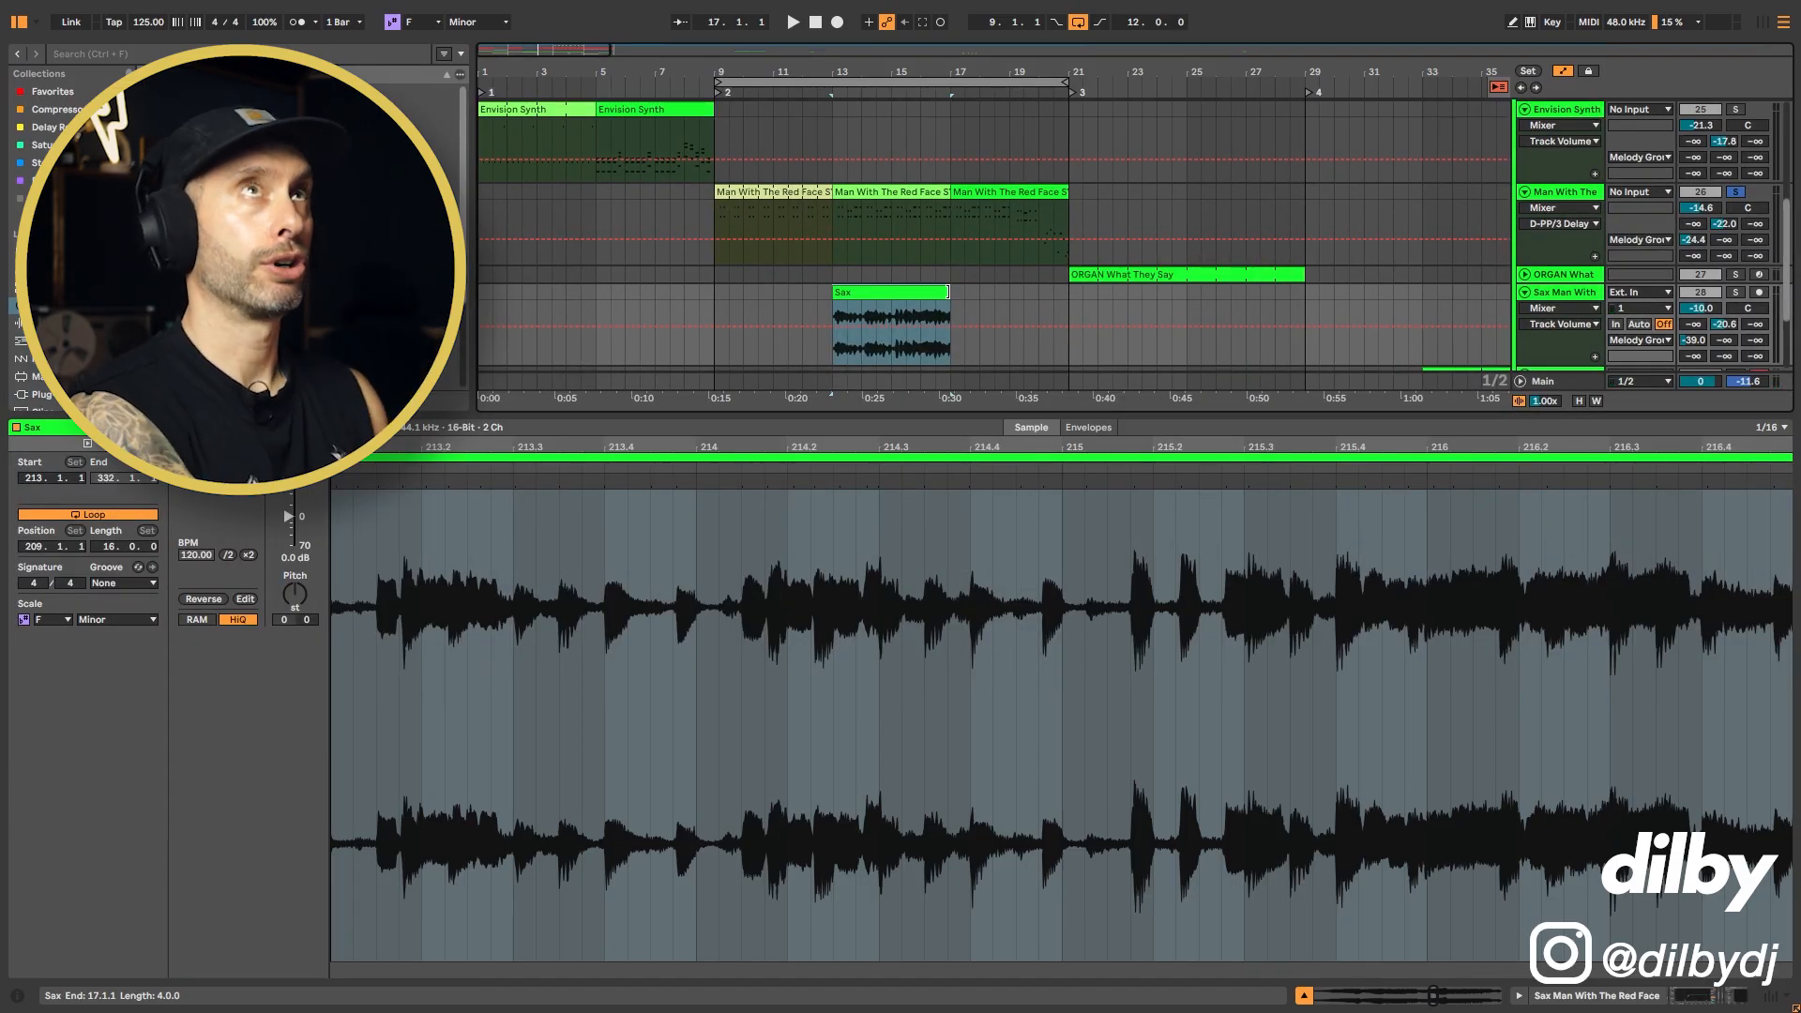
- Play the Sax clip soloed from bar 13, extending it to bar 21 during playback and trimming it back to bar 17
{"action": "left_click", "coordinate": [919, 195]}
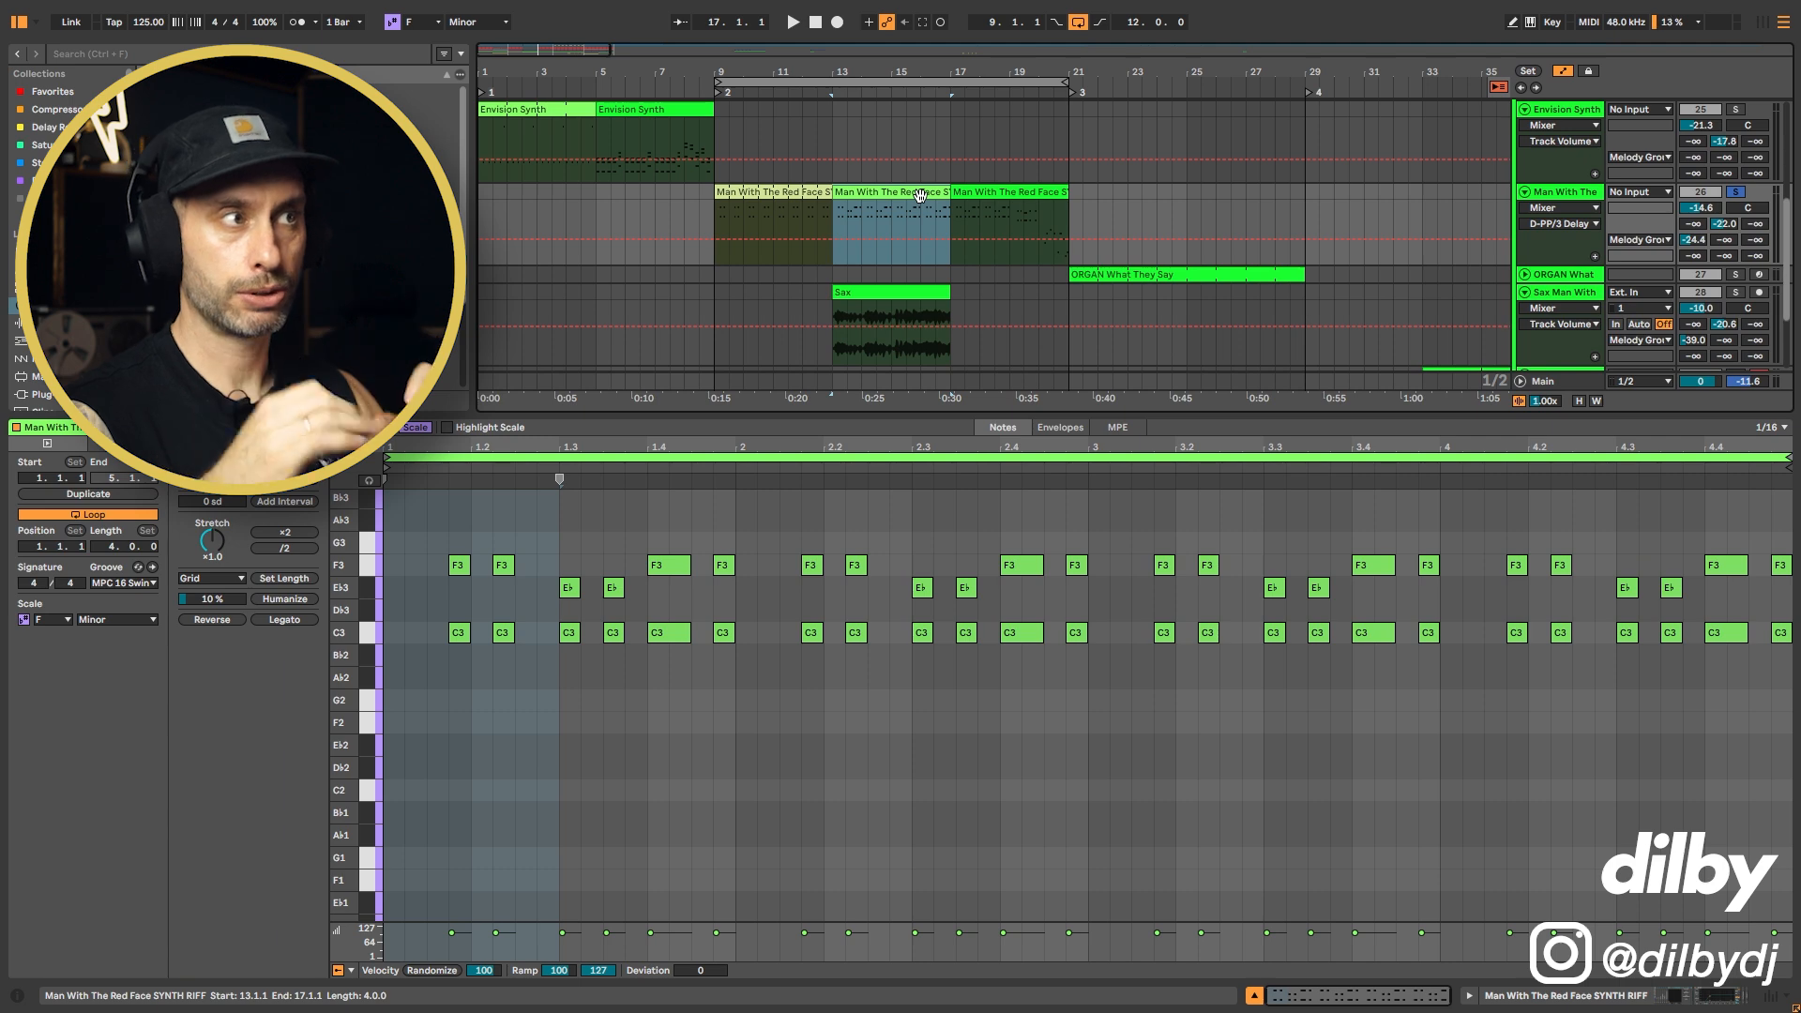
{"action": "key", "text": "space"}
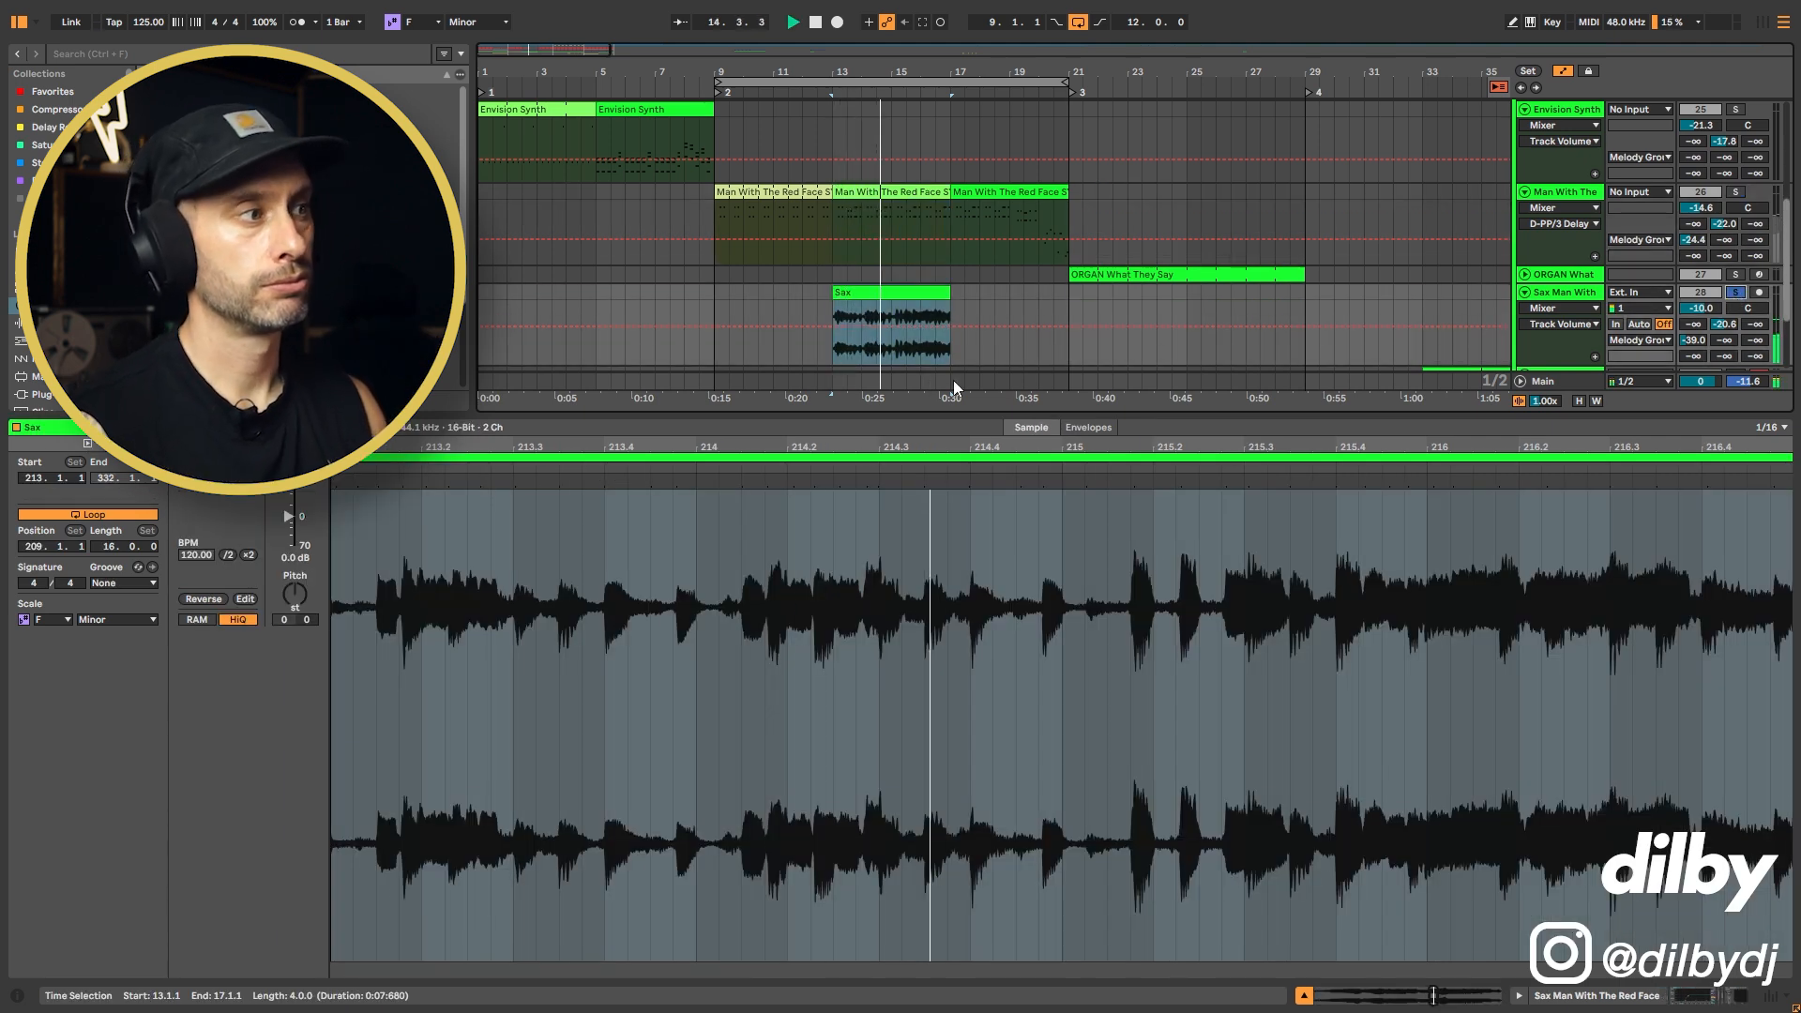
{"action": "left_click_drag", "start_coordinate": [950, 292], "coordinate": [1019, 292]}
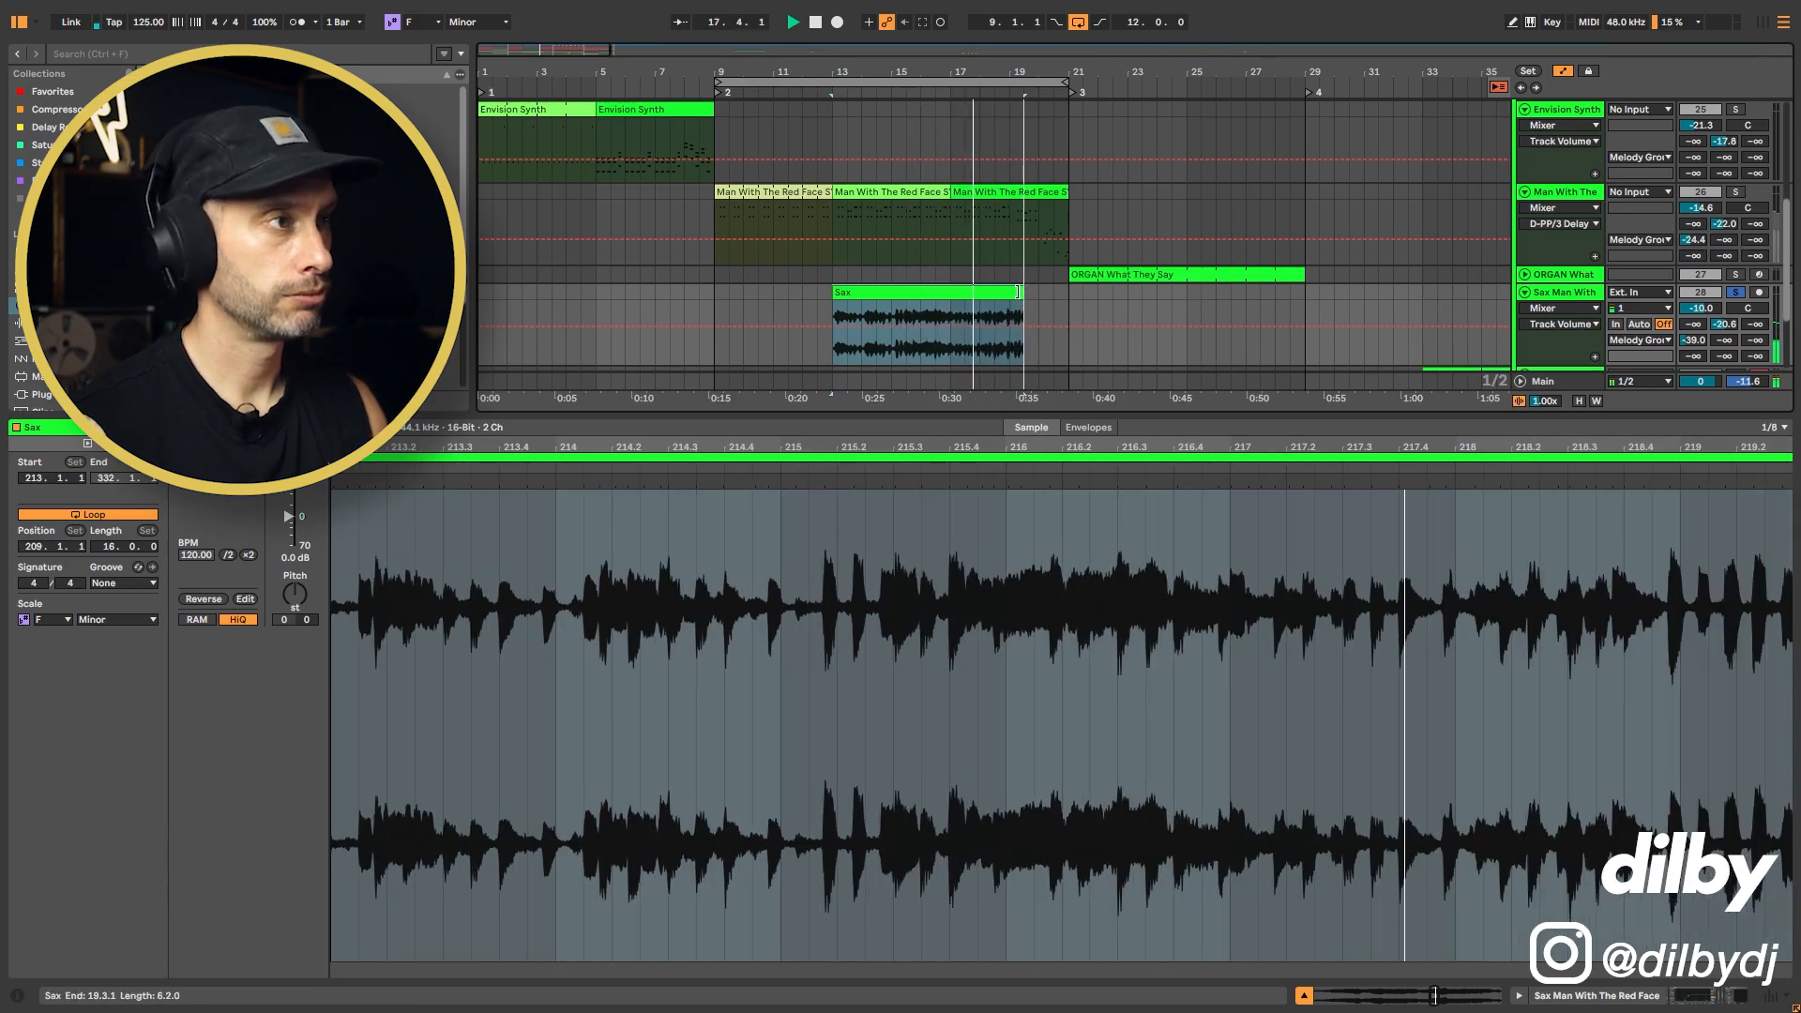
{"action": "left_click_drag", "start_coordinate": [1018, 292], "coordinate": [1069, 292]}
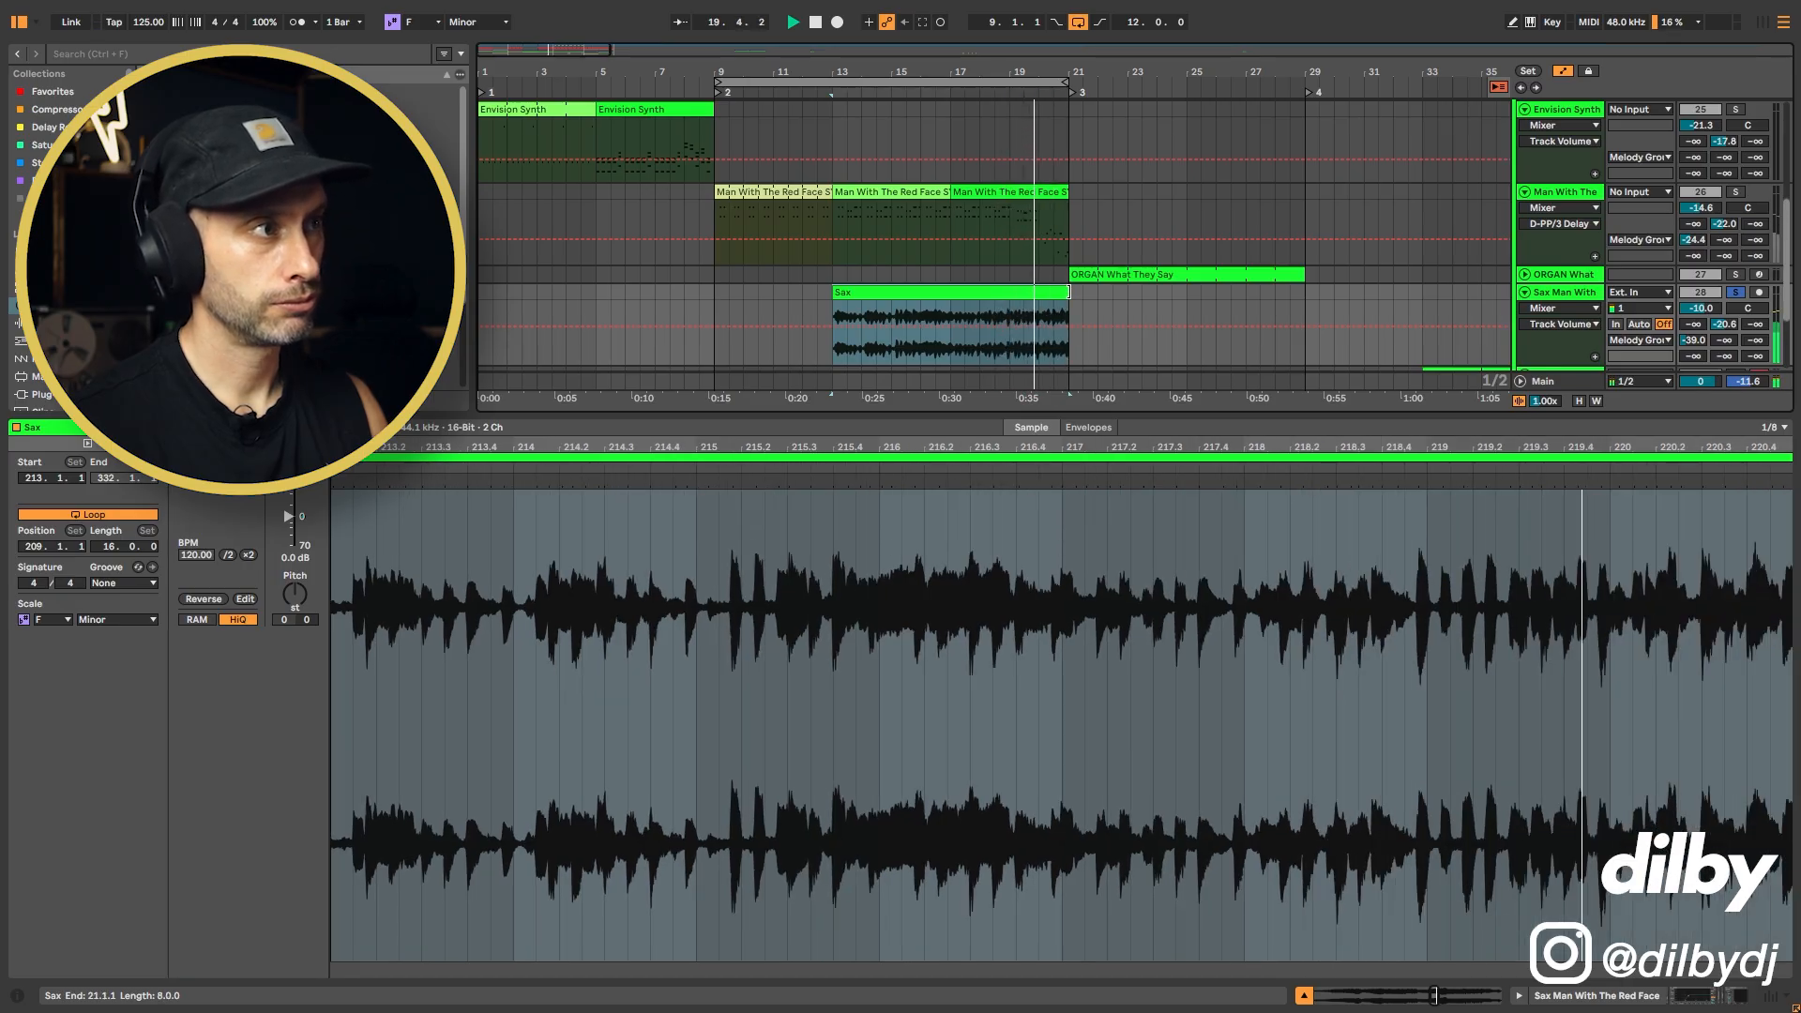
{"action": "left_click_drag", "start_coordinate": [1069, 291], "coordinate": [943, 298]}
{"action": "key", "text": "space"}
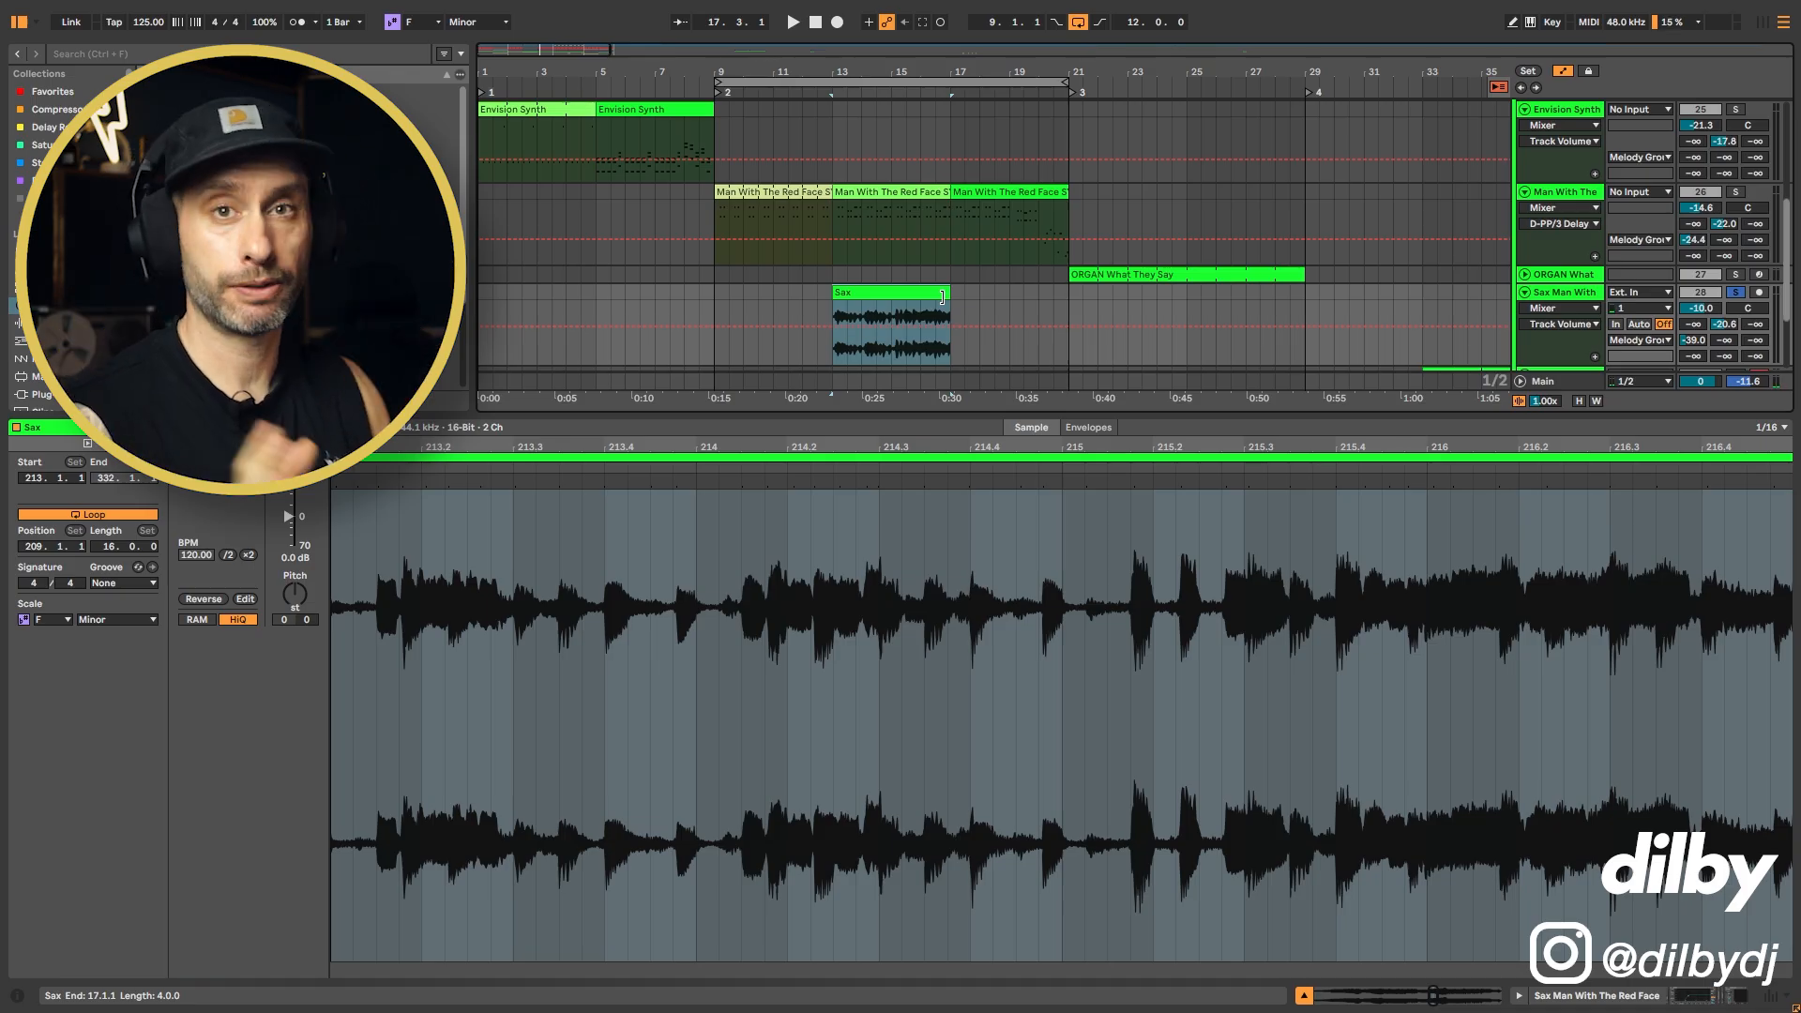
- Trim the Sax clip to end at bar 15, unsolo the synth and Sax tracks, and play the second section in the full mix
{"action": "left_click_drag", "start_coordinate": [942, 298], "coordinate": [885, 297]}
{"action": "left_click", "coordinate": [916, 192]}
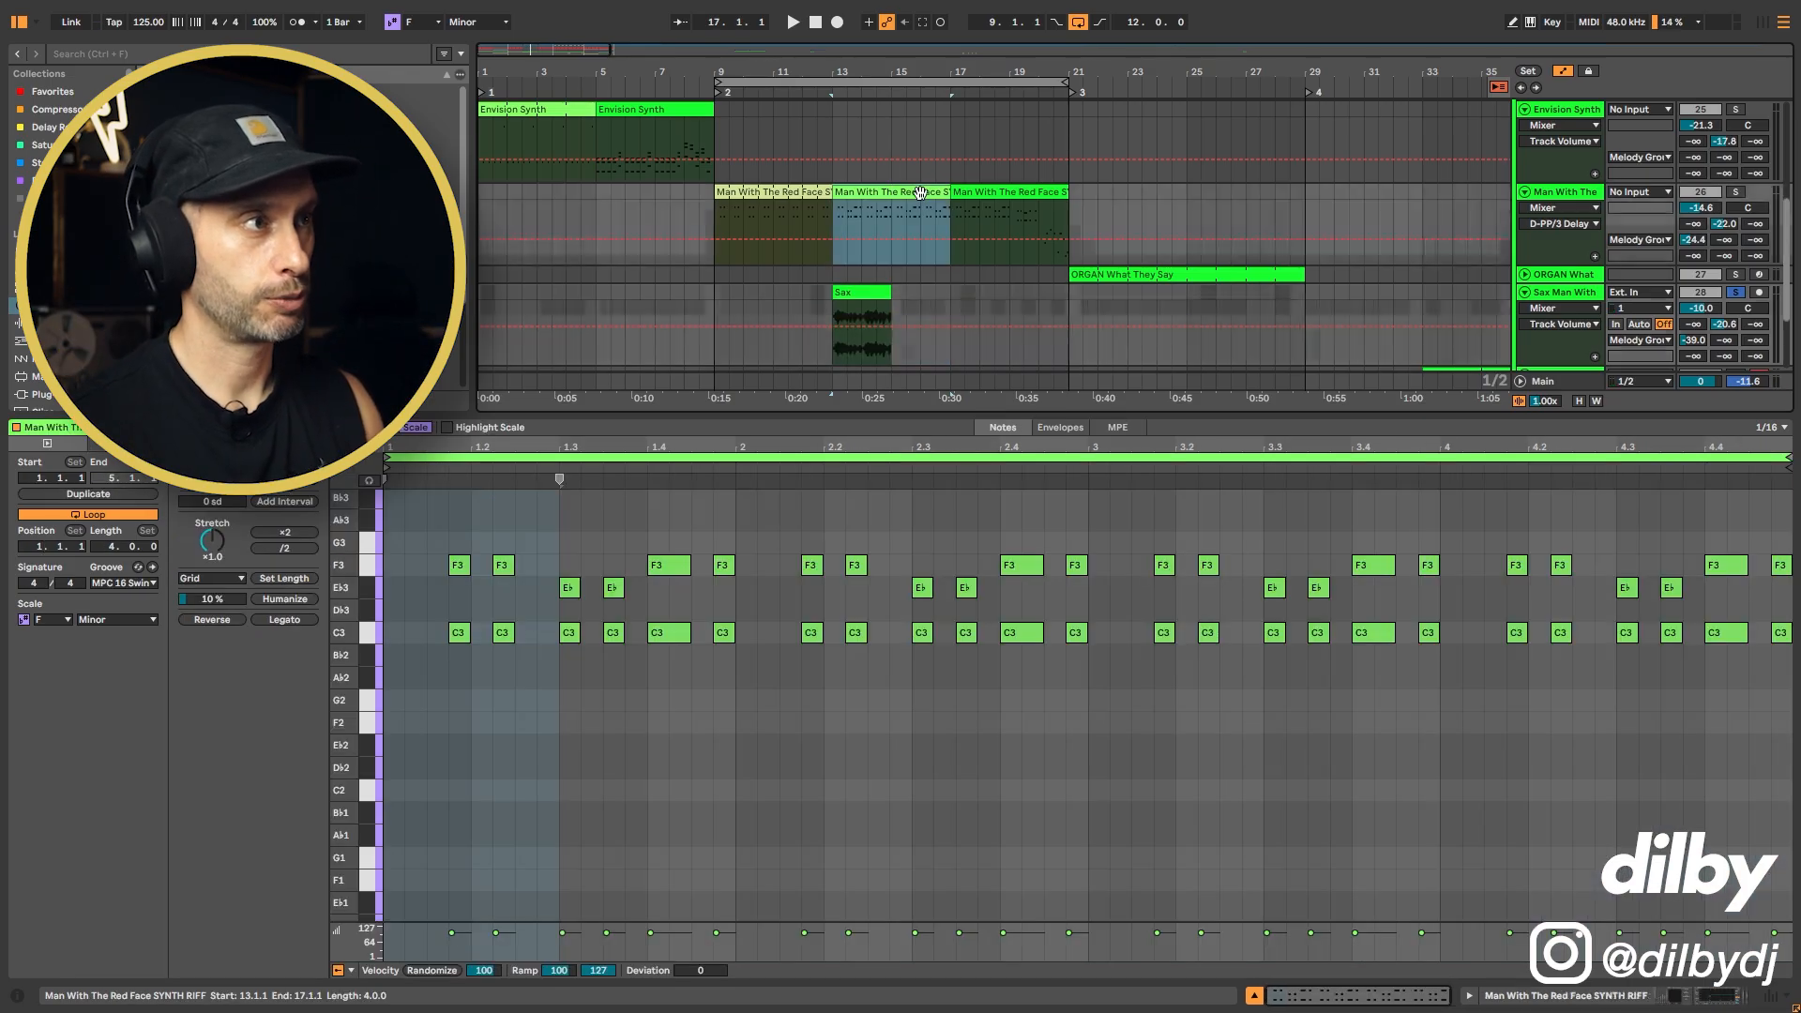
{"action": "left_click_drag", "start_coordinate": [918, 77], "coordinate": [789, 77]}
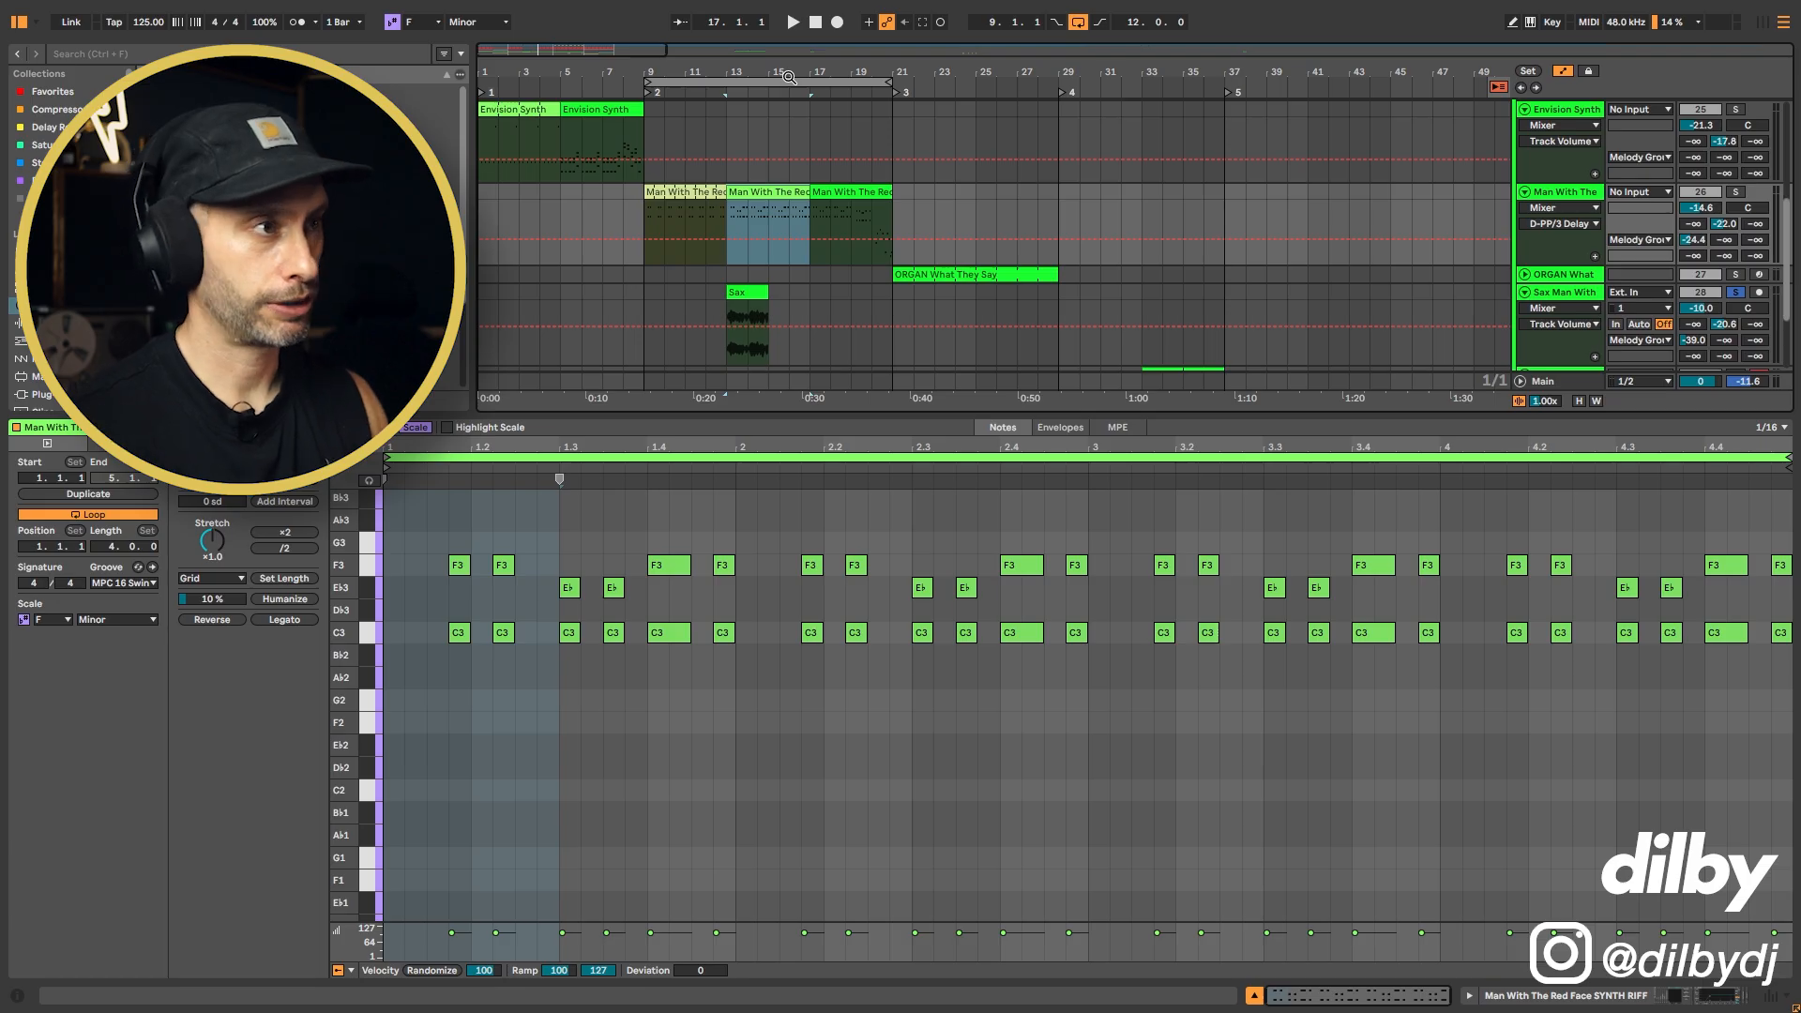
{"action": "scroll", "coordinate": [1154, 193], "scroll_direction": "down", "scroll_amount": 2}
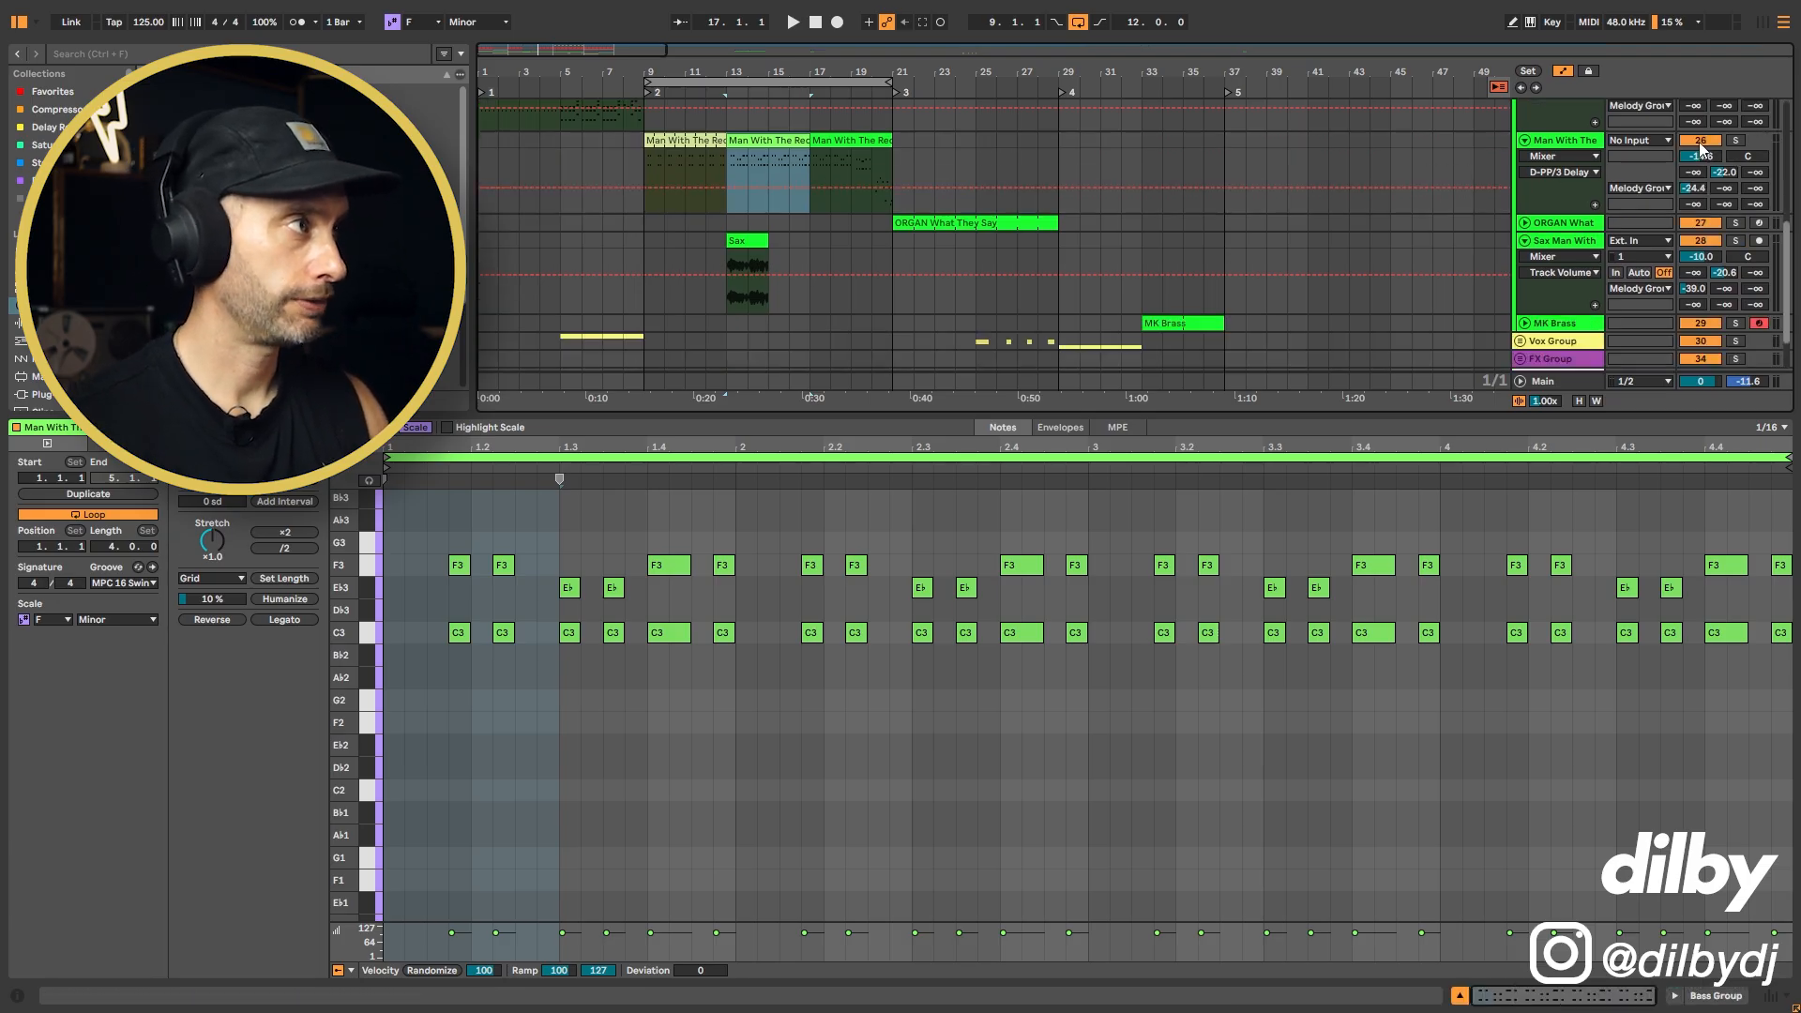
{"action": "key", "text": "space"}
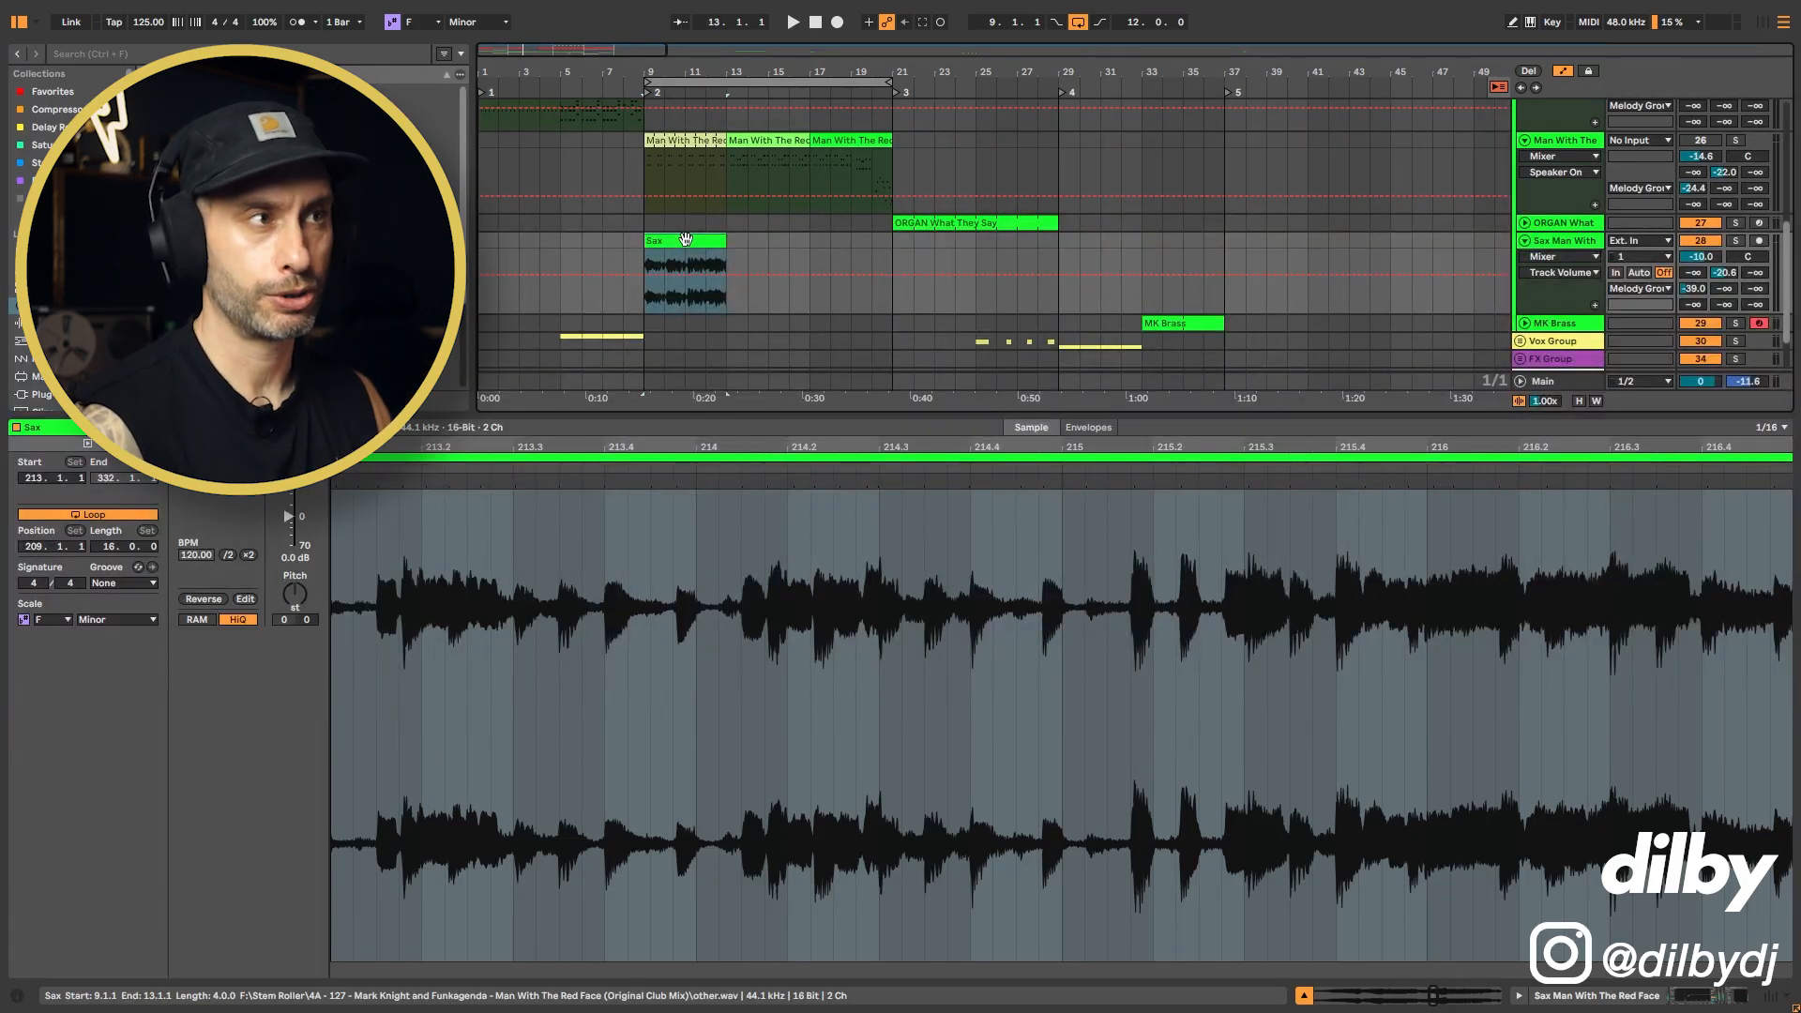
- Fold the Melody Group, set the arrangement loop to the third section, bars 21 to 29, and play it
{"action": "left_click", "coordinate": [1521, 216]}
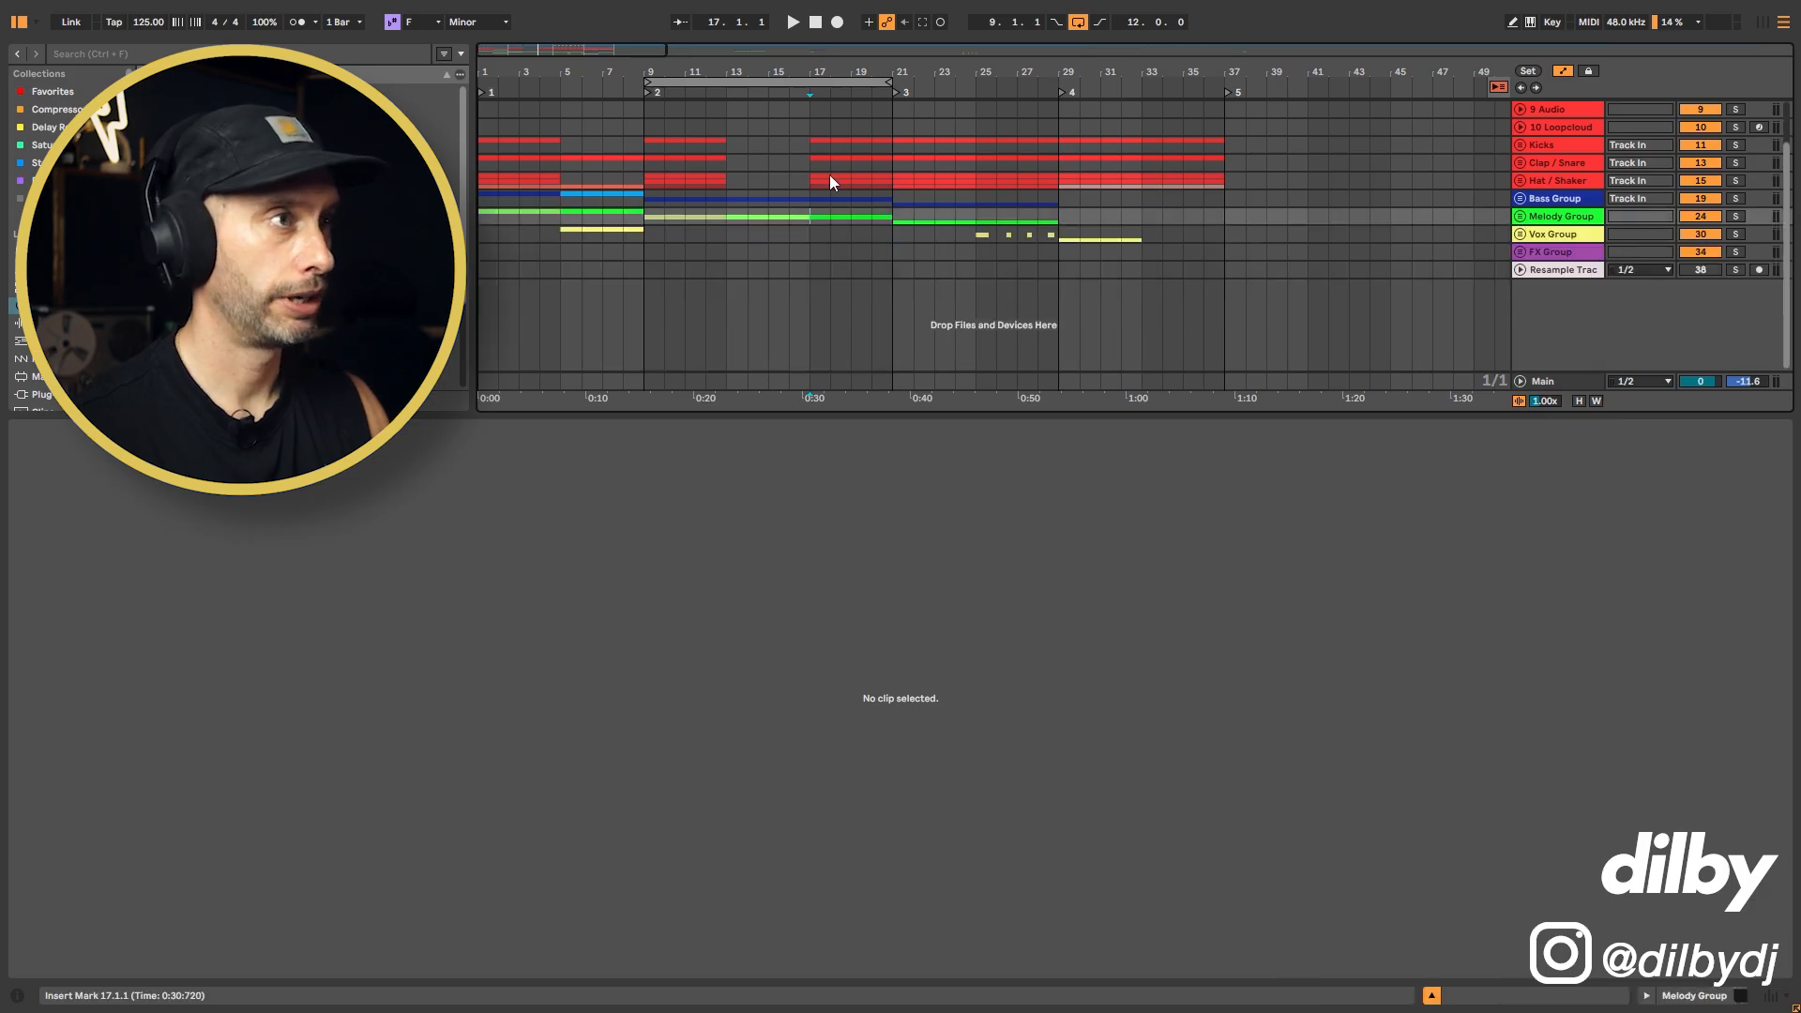
{"action": "left_click_drag", "start_coordinate": [766, 81], "coordinate": [1029, 82]}
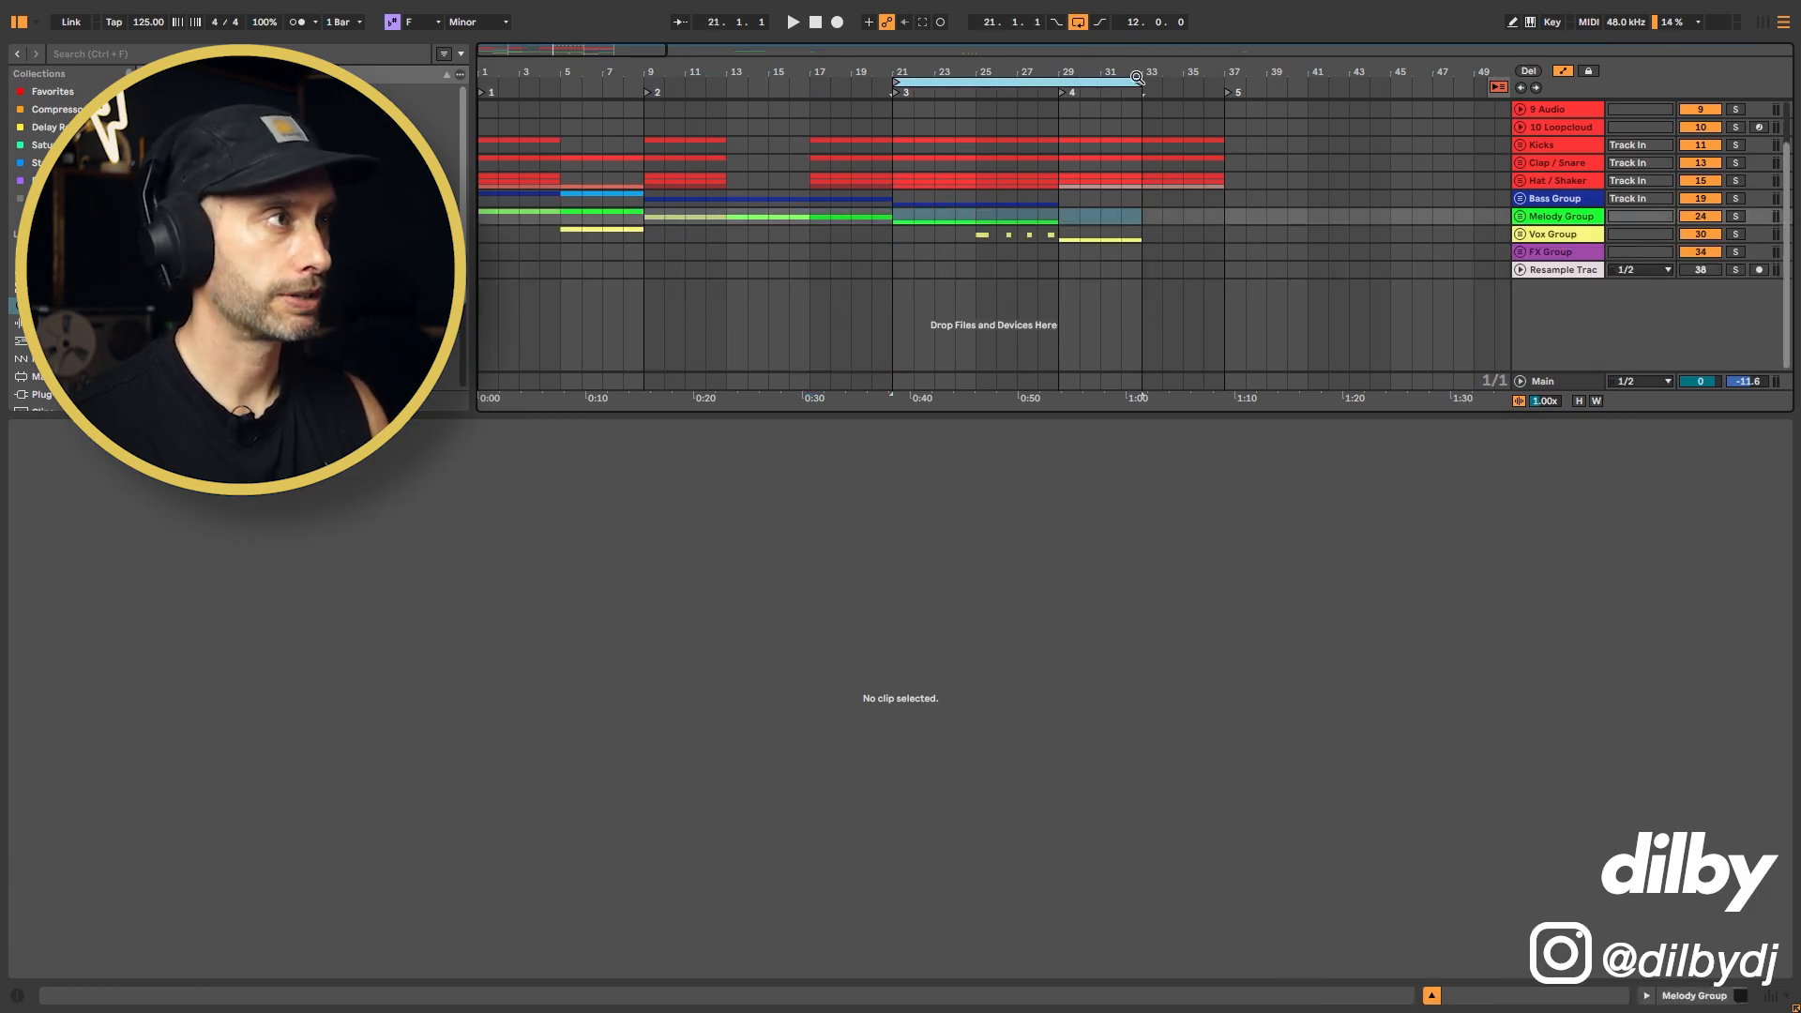
{"action": "left_click_drag", "start_coordinate": [1139, 82], "coordinate": [1058, 83]}
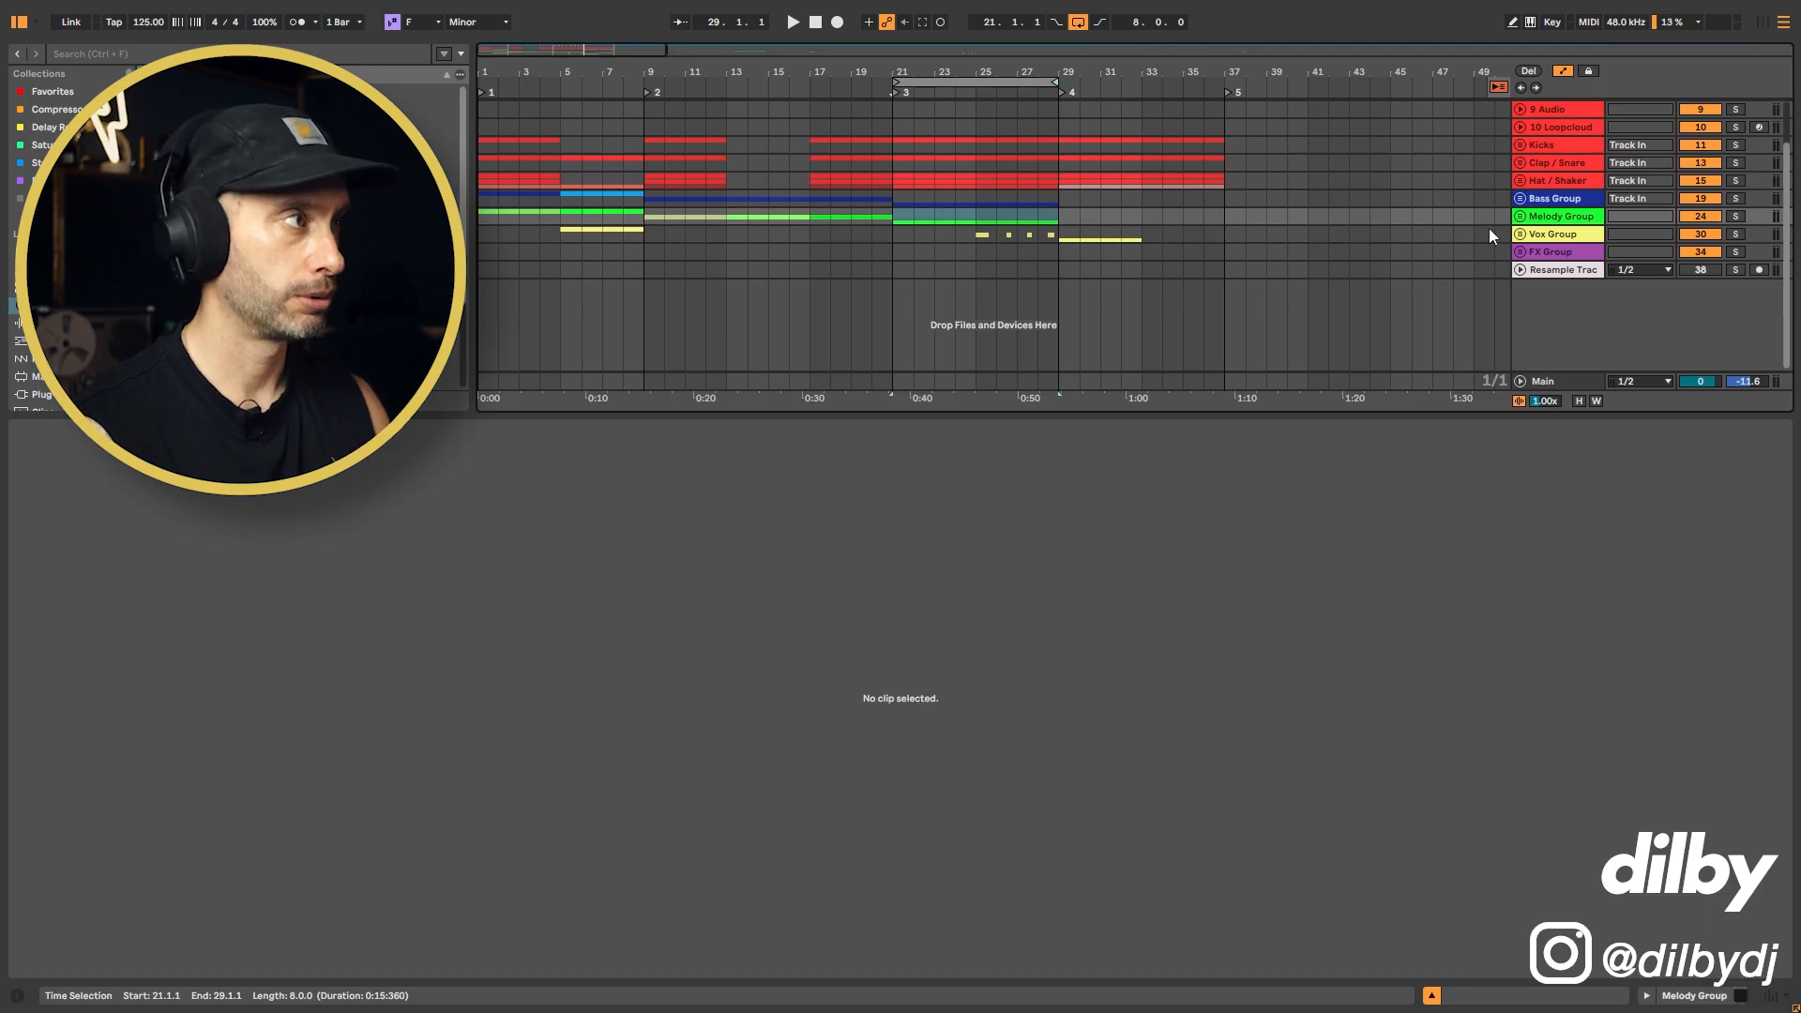
{"action": "key", "text": "space"}
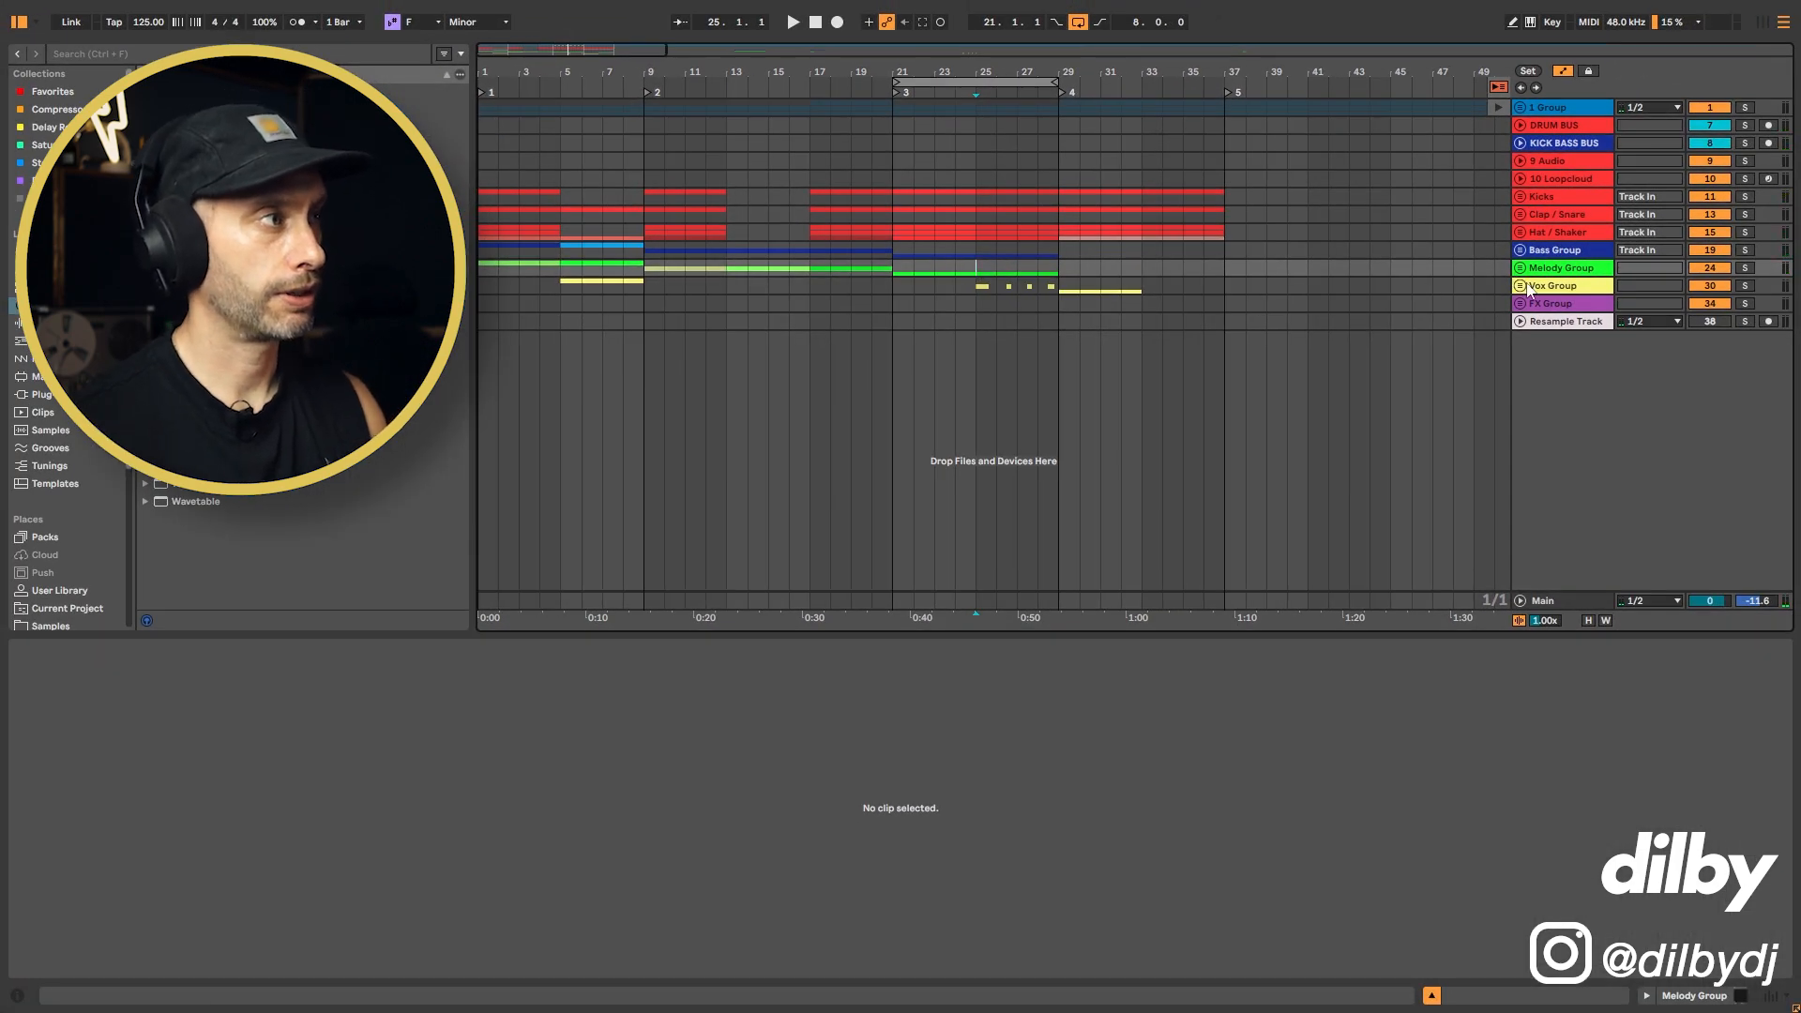
- Unfold the Vox Group and play the TX Vox clip at bar 21 with the VOX What They Say track soloed
{"action": "left_click", "coordinate": [1521, 286]}
{"action": "left_click_drag", "start_coordinate": [983, 435], "coordinate": [904, 439]}
{"action": "key", "text": "space"}
{"action": "left_click", "coordinate": [1745, 435]}
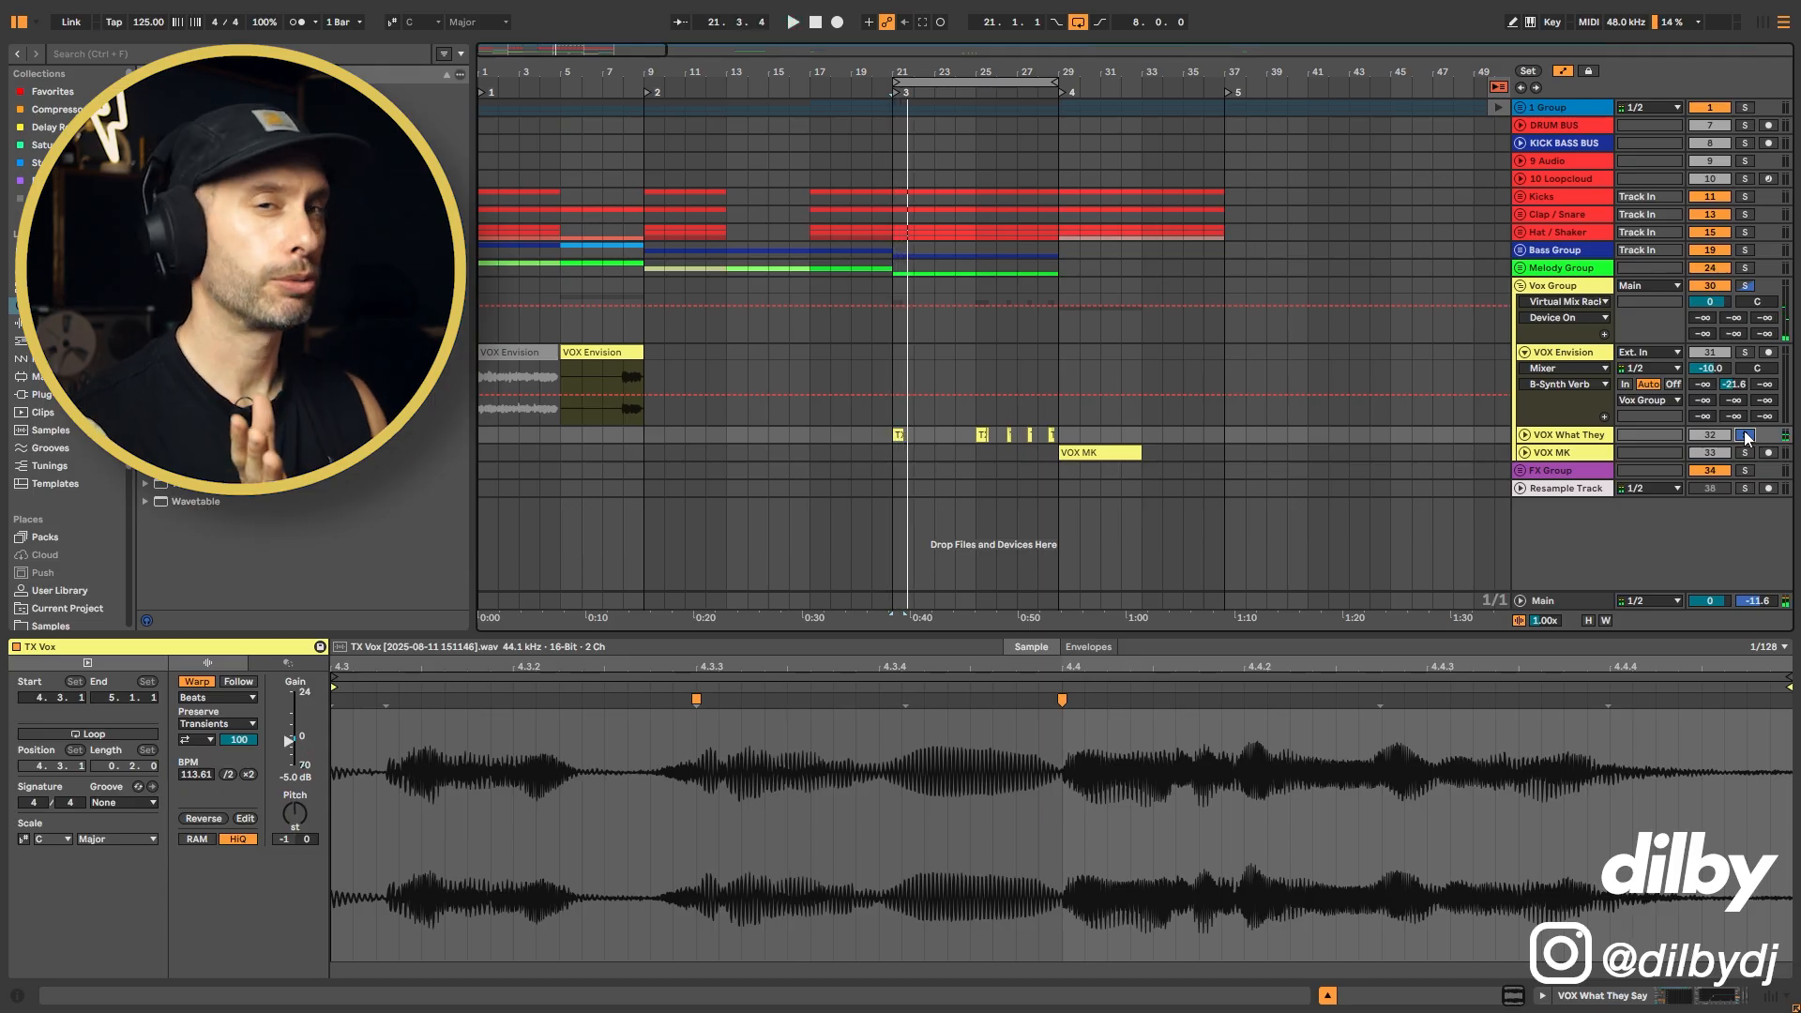
- Unfold the Bass Group, open the SUB What They Say clip's notes, and play it soloed from bar 25
{"action": "left_click", "coordinate": [1745, 267]}
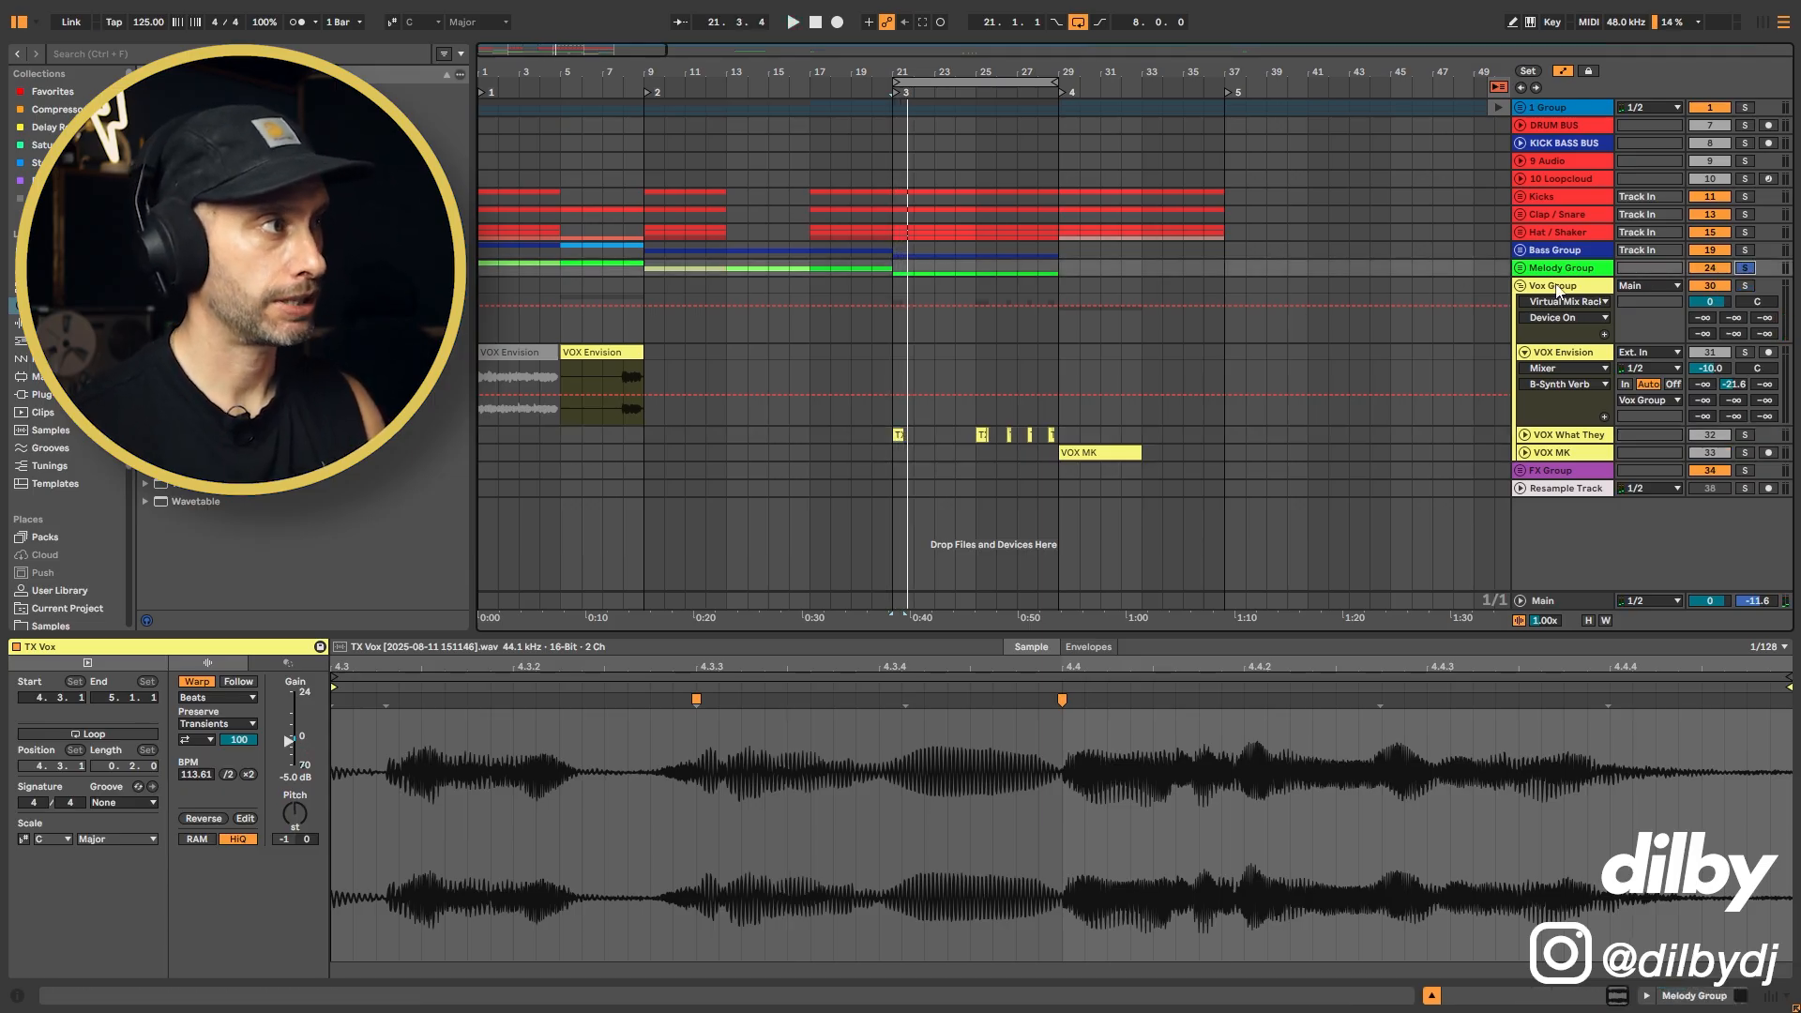
{"action": "left_click", "coordinate": [1524, 254]}
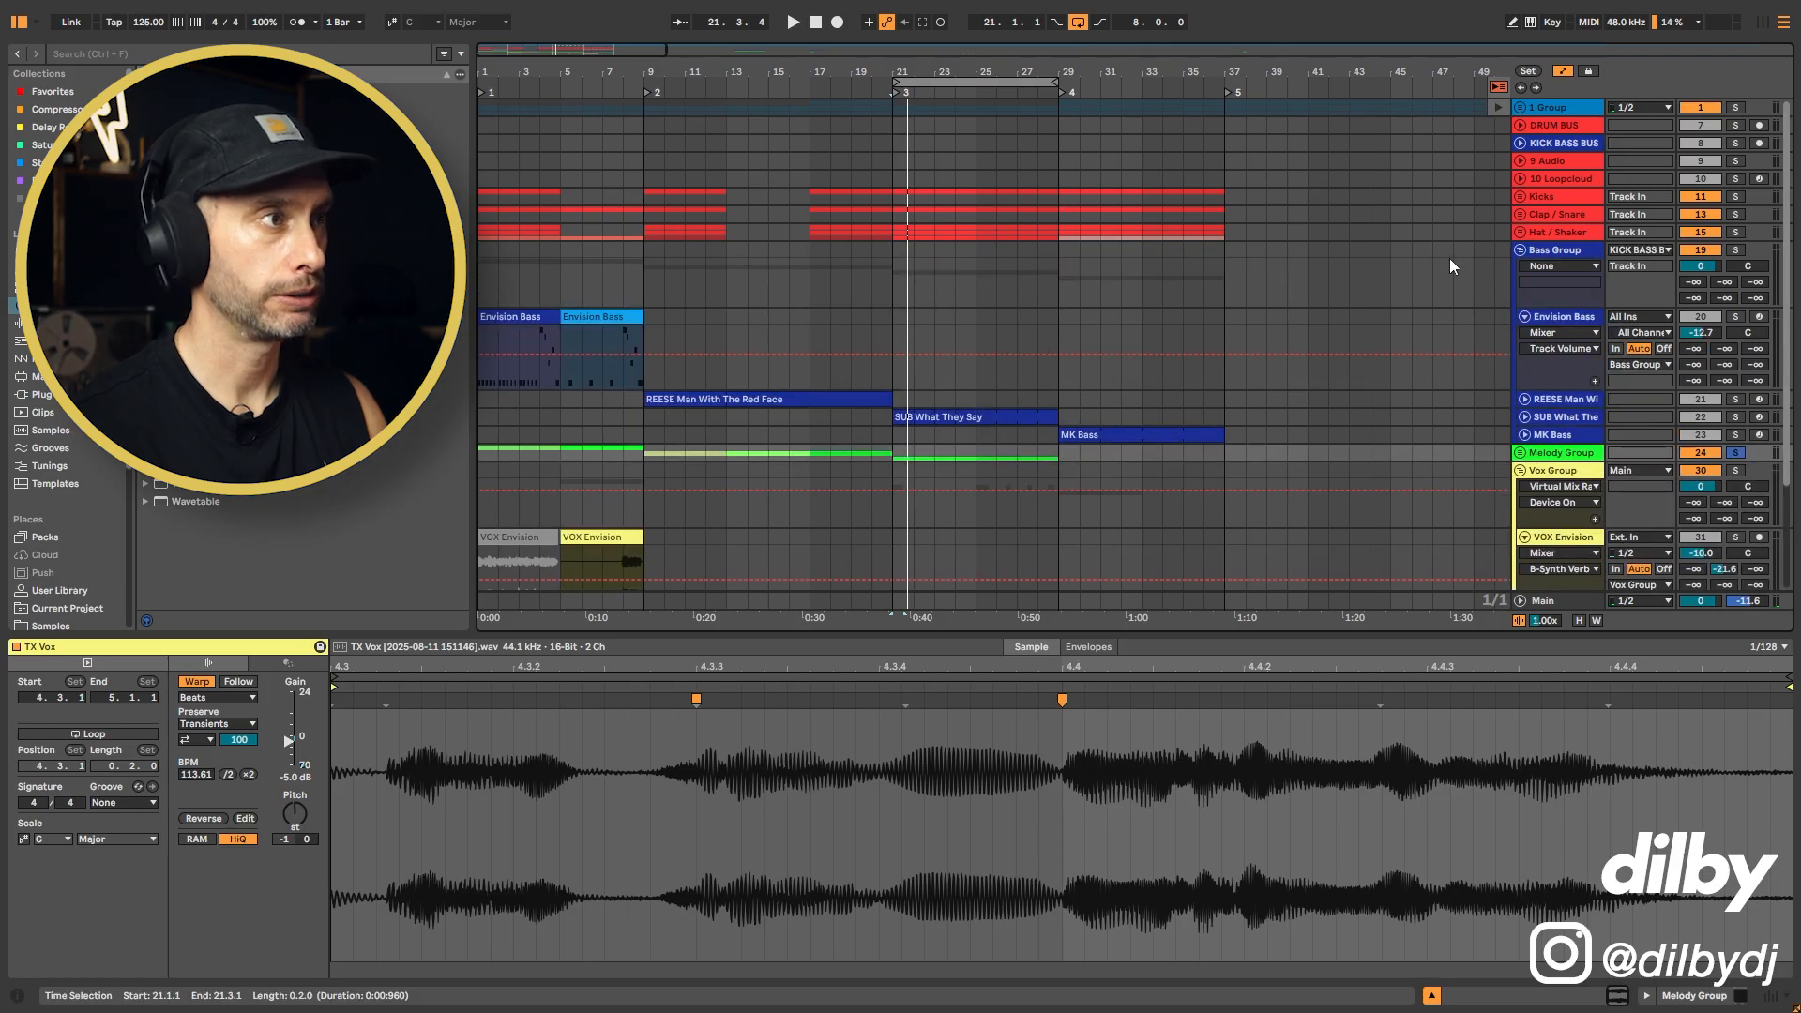
{"action": "left_click", "coordinate": [968, 411]}
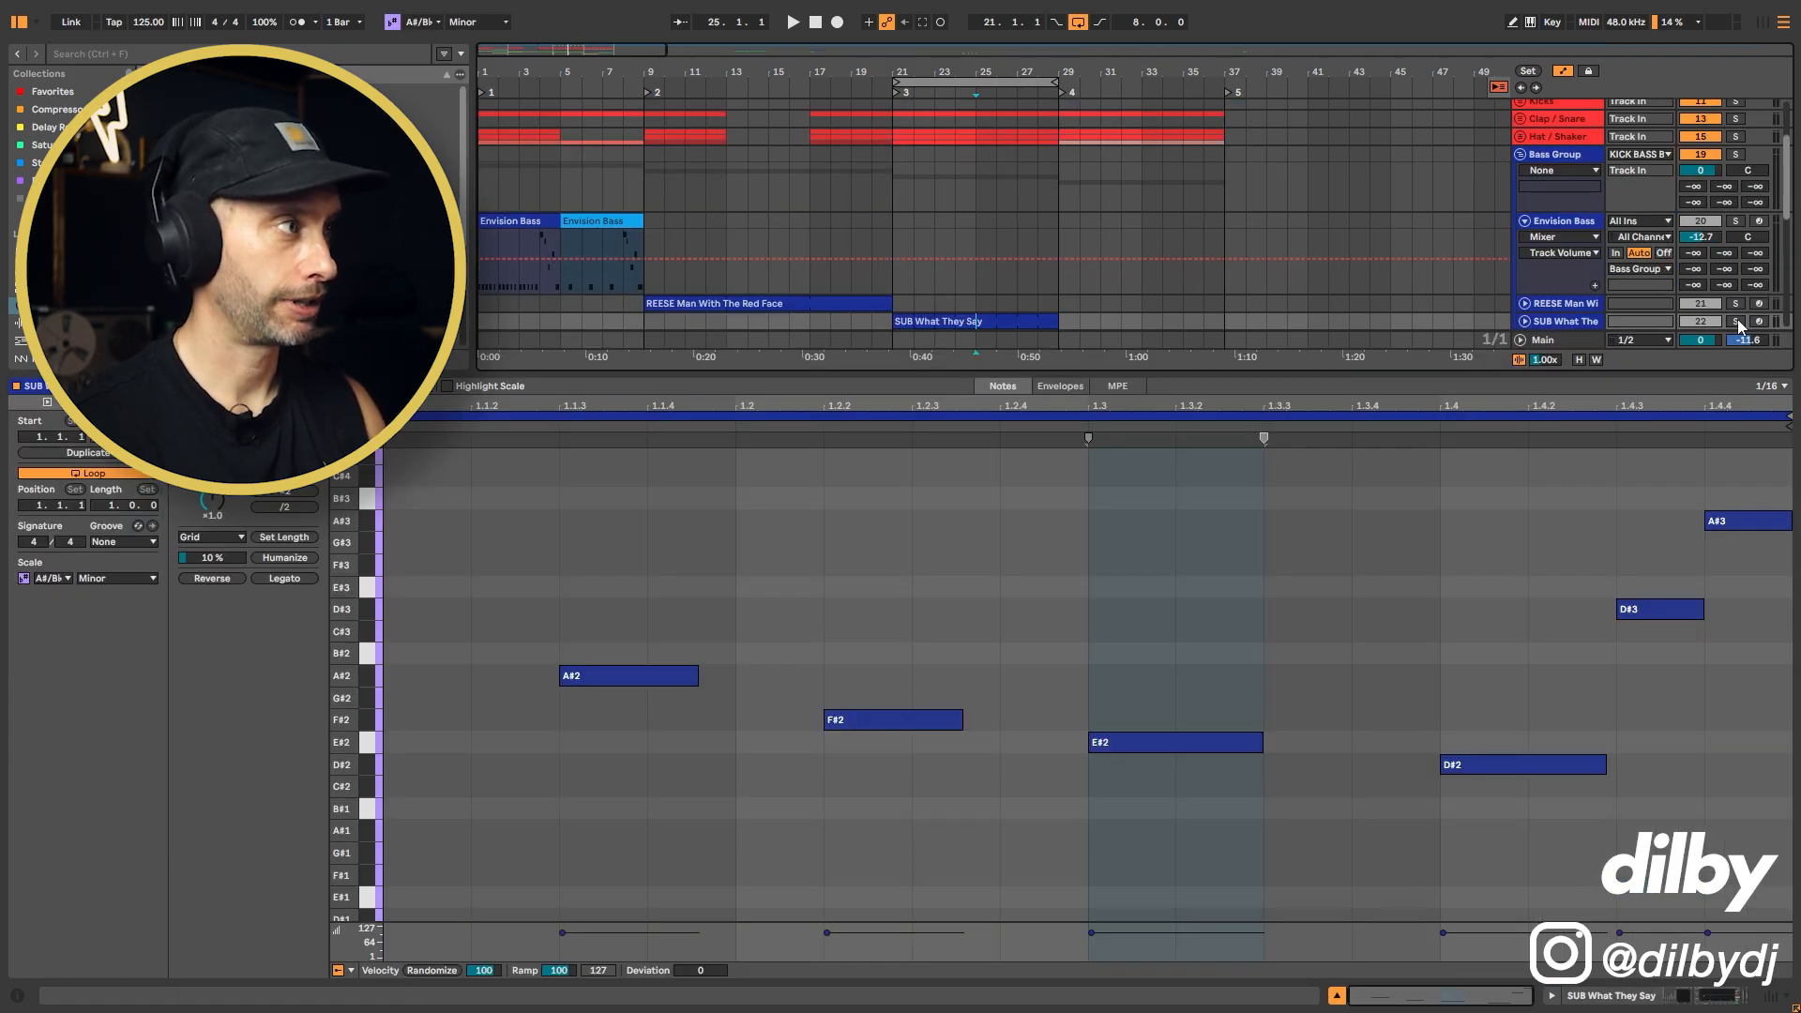
{"action": "left_click", "coordinate": [1737, 321]}
{"action": "key", "text": "space"}
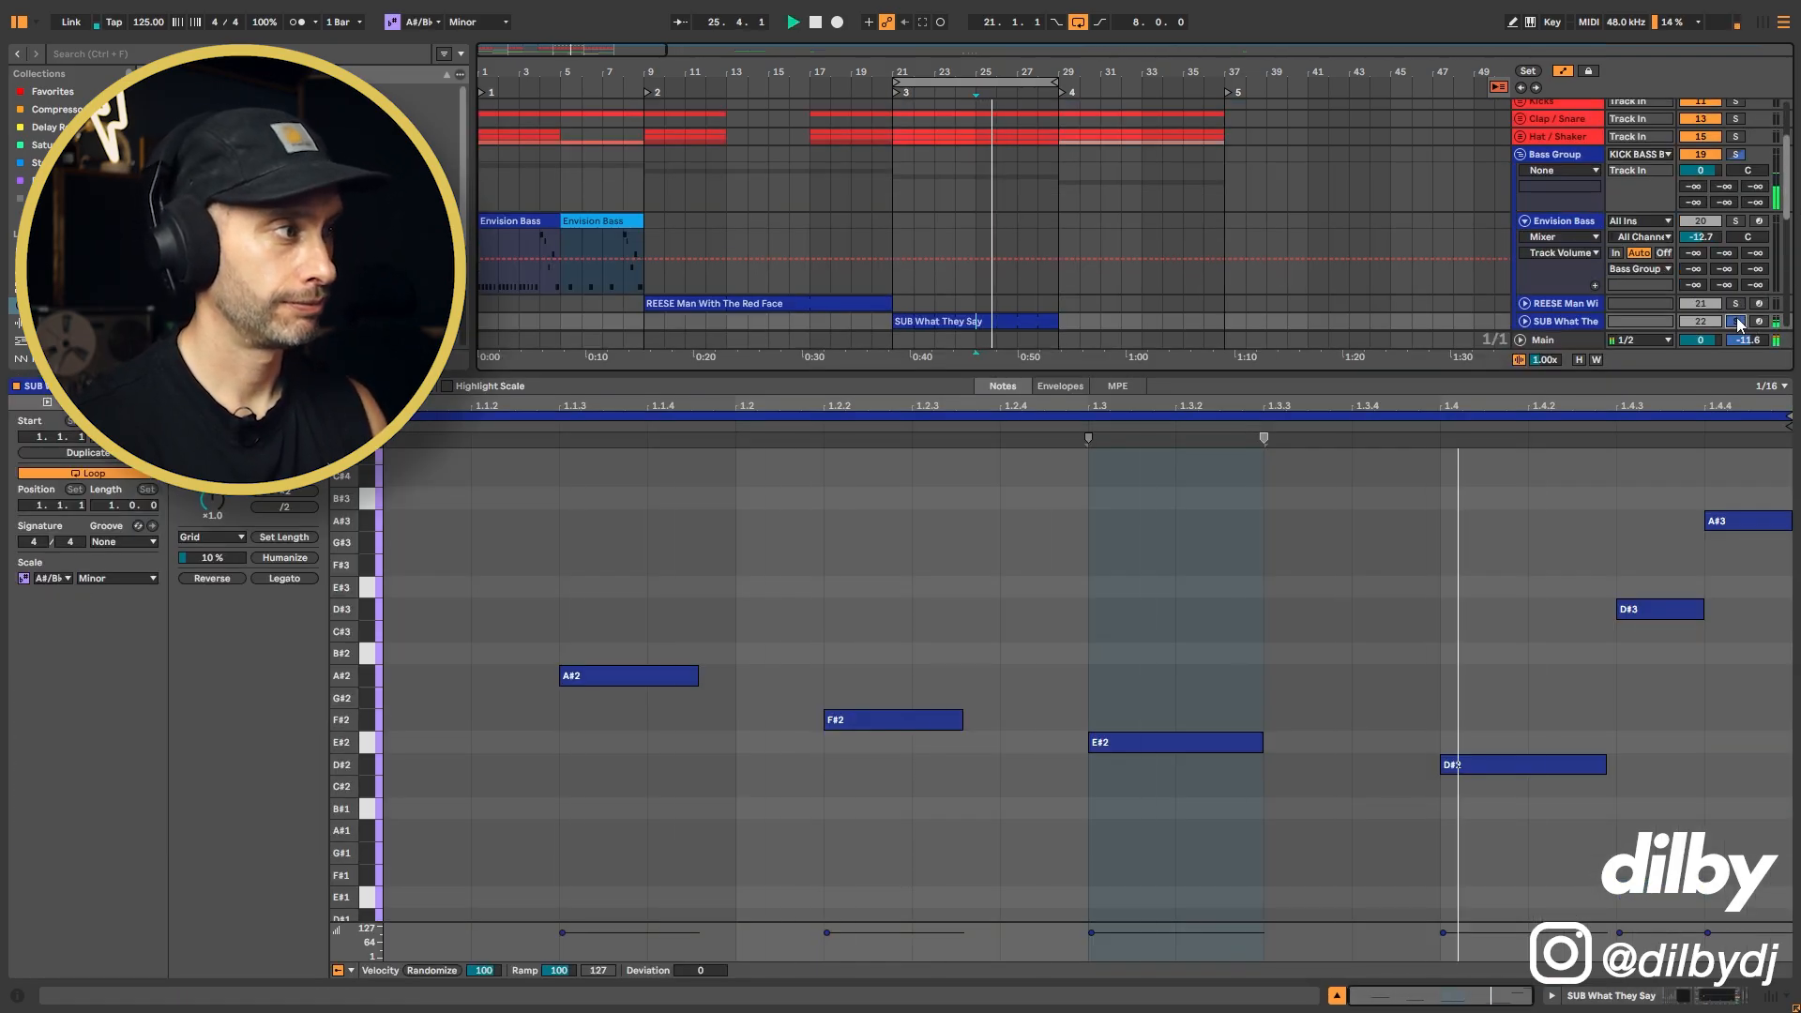
- Solo the ORGAN What They Say track and open the notes of its clip in bars 21 to 29
{"action": "scroll", "coordinate": [1738, 323], "scroll_direction": "down", "scroll_amount": 5}
{"action": "left_click", "coordinate": [1737, 289]}
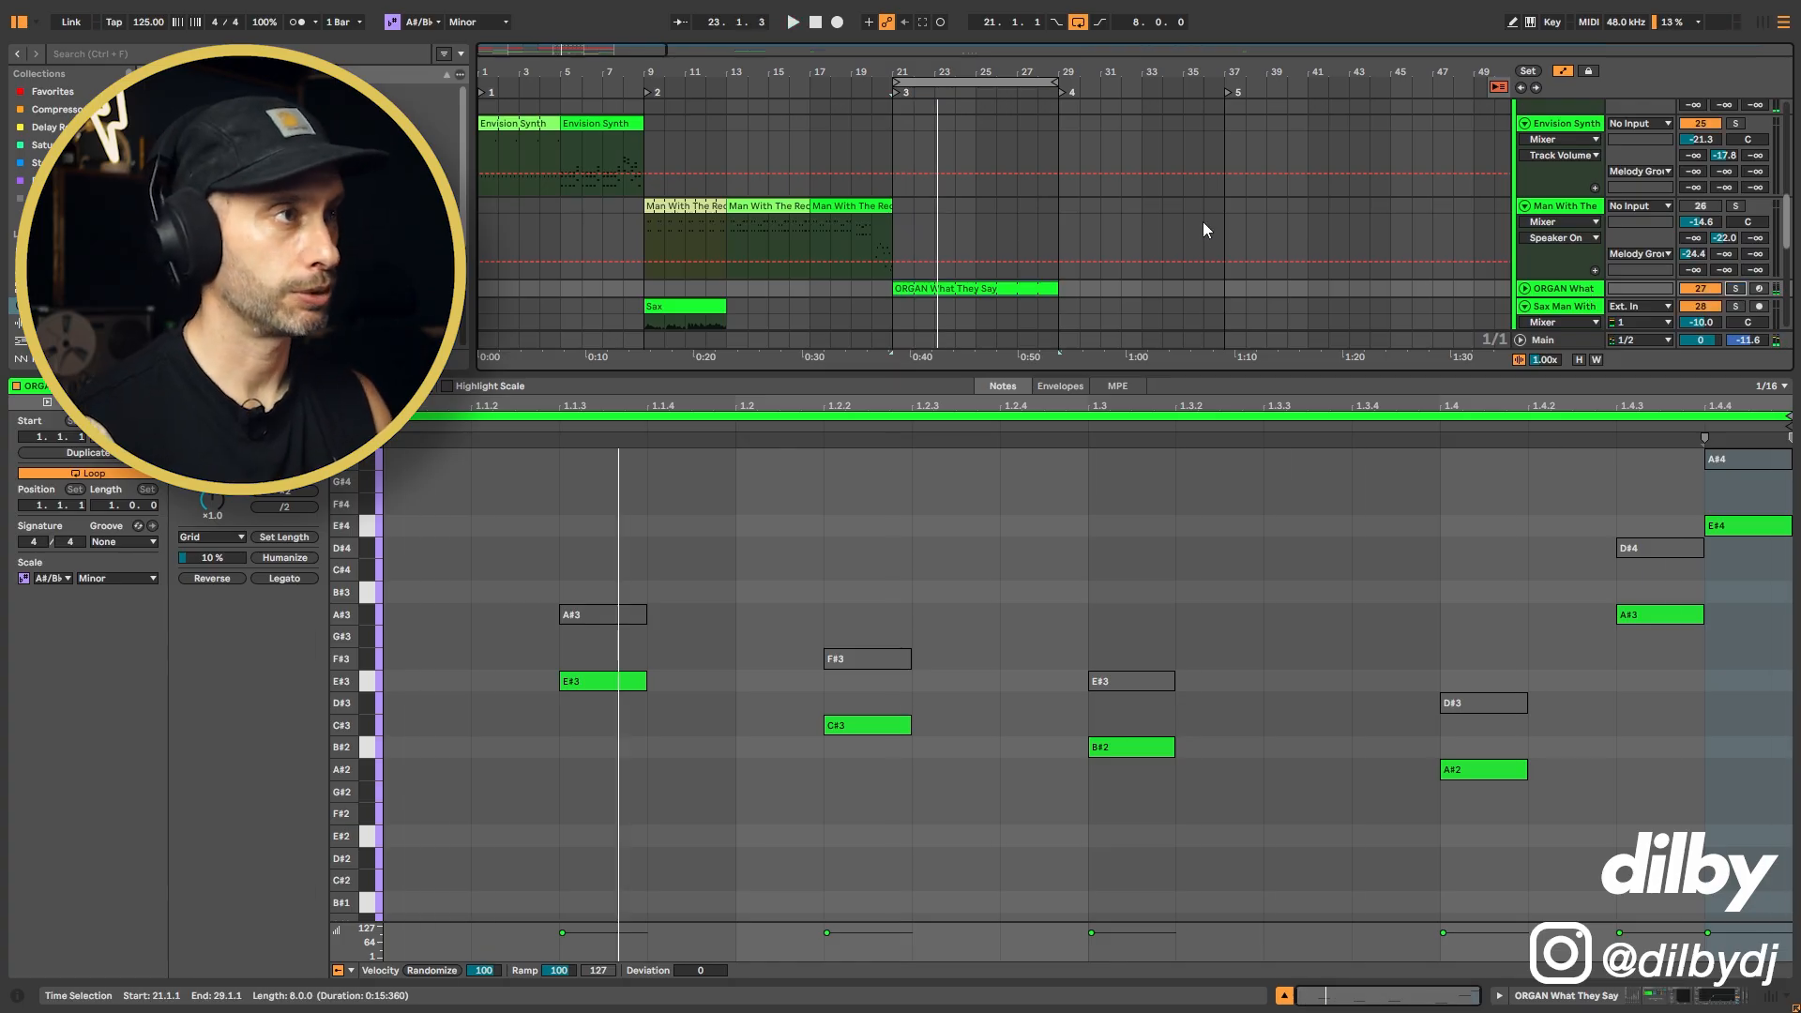
- Enlarge the arrangement area and collapse the expanded tracks inside the Melody Group
{"action": "left_click_drag", "start_coordinate": [1109, 373], "coordinate": [1109, 561]}
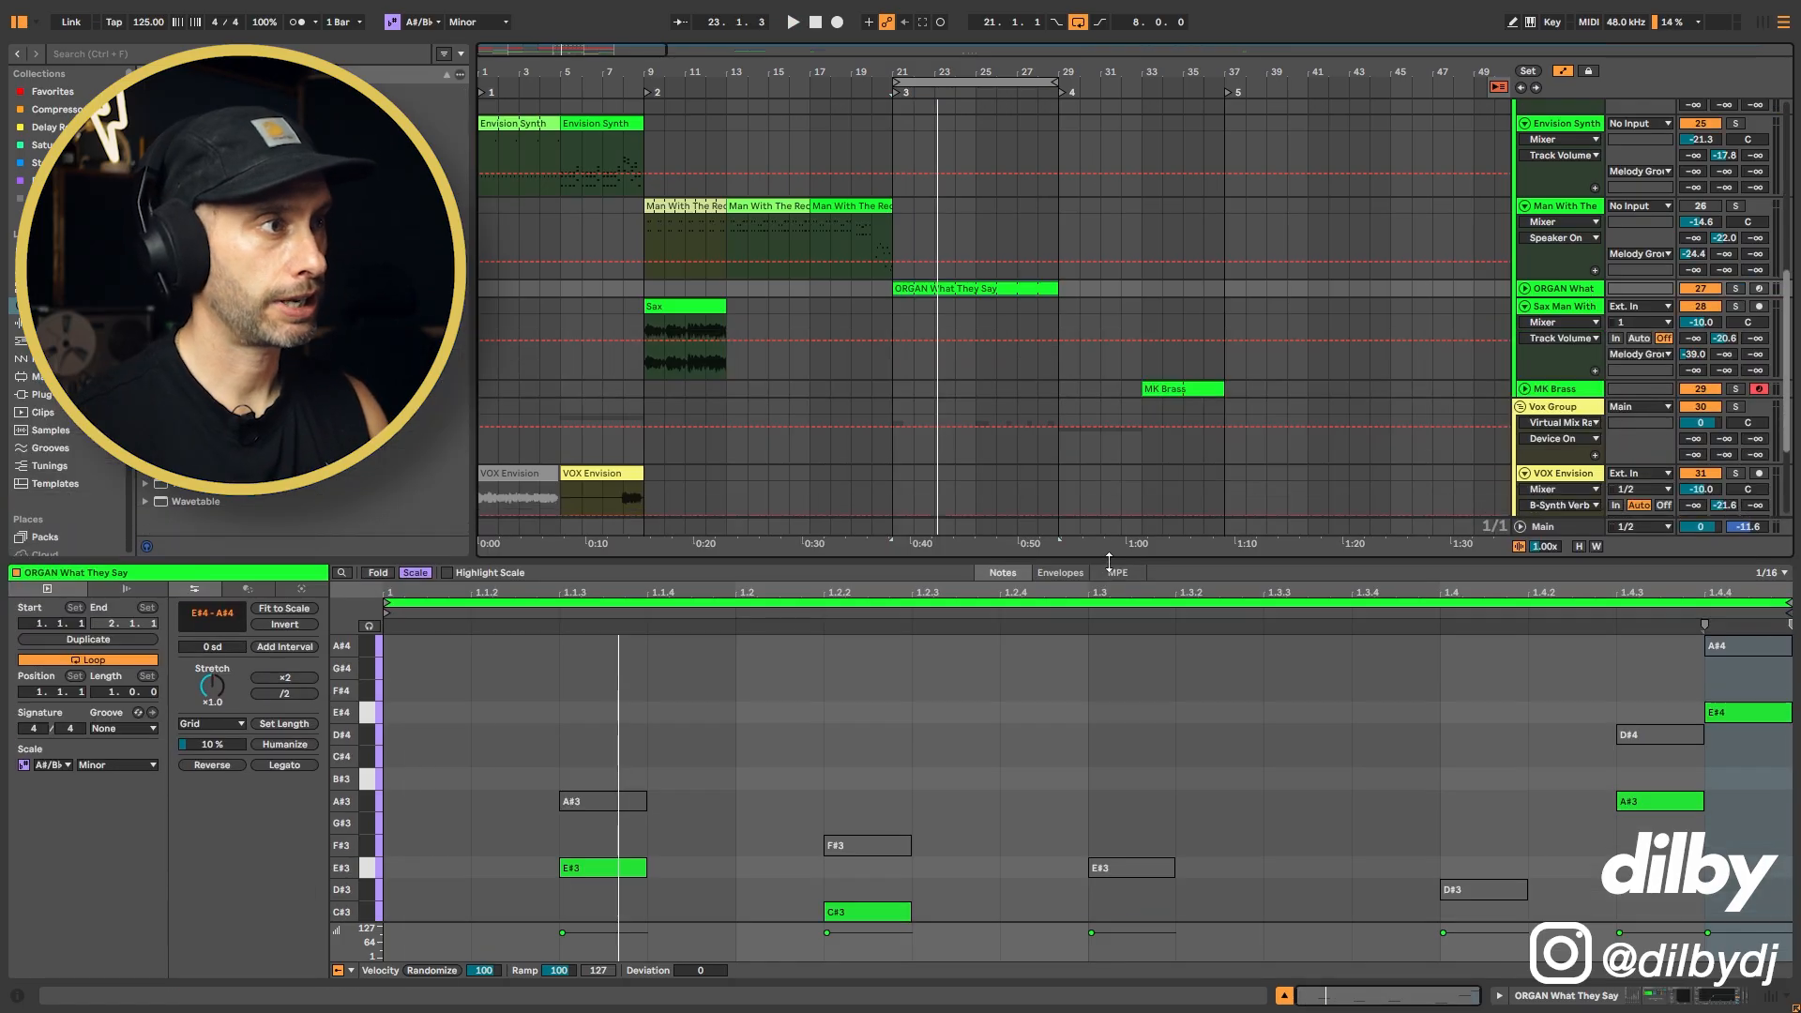
{"action": "left_click", "coordinate": [1526, 308], "text": "alt"}
{"action": "scroll", "coordinate": [1069, 330], "scroll_direction": "down", "scroll_amount": 2}
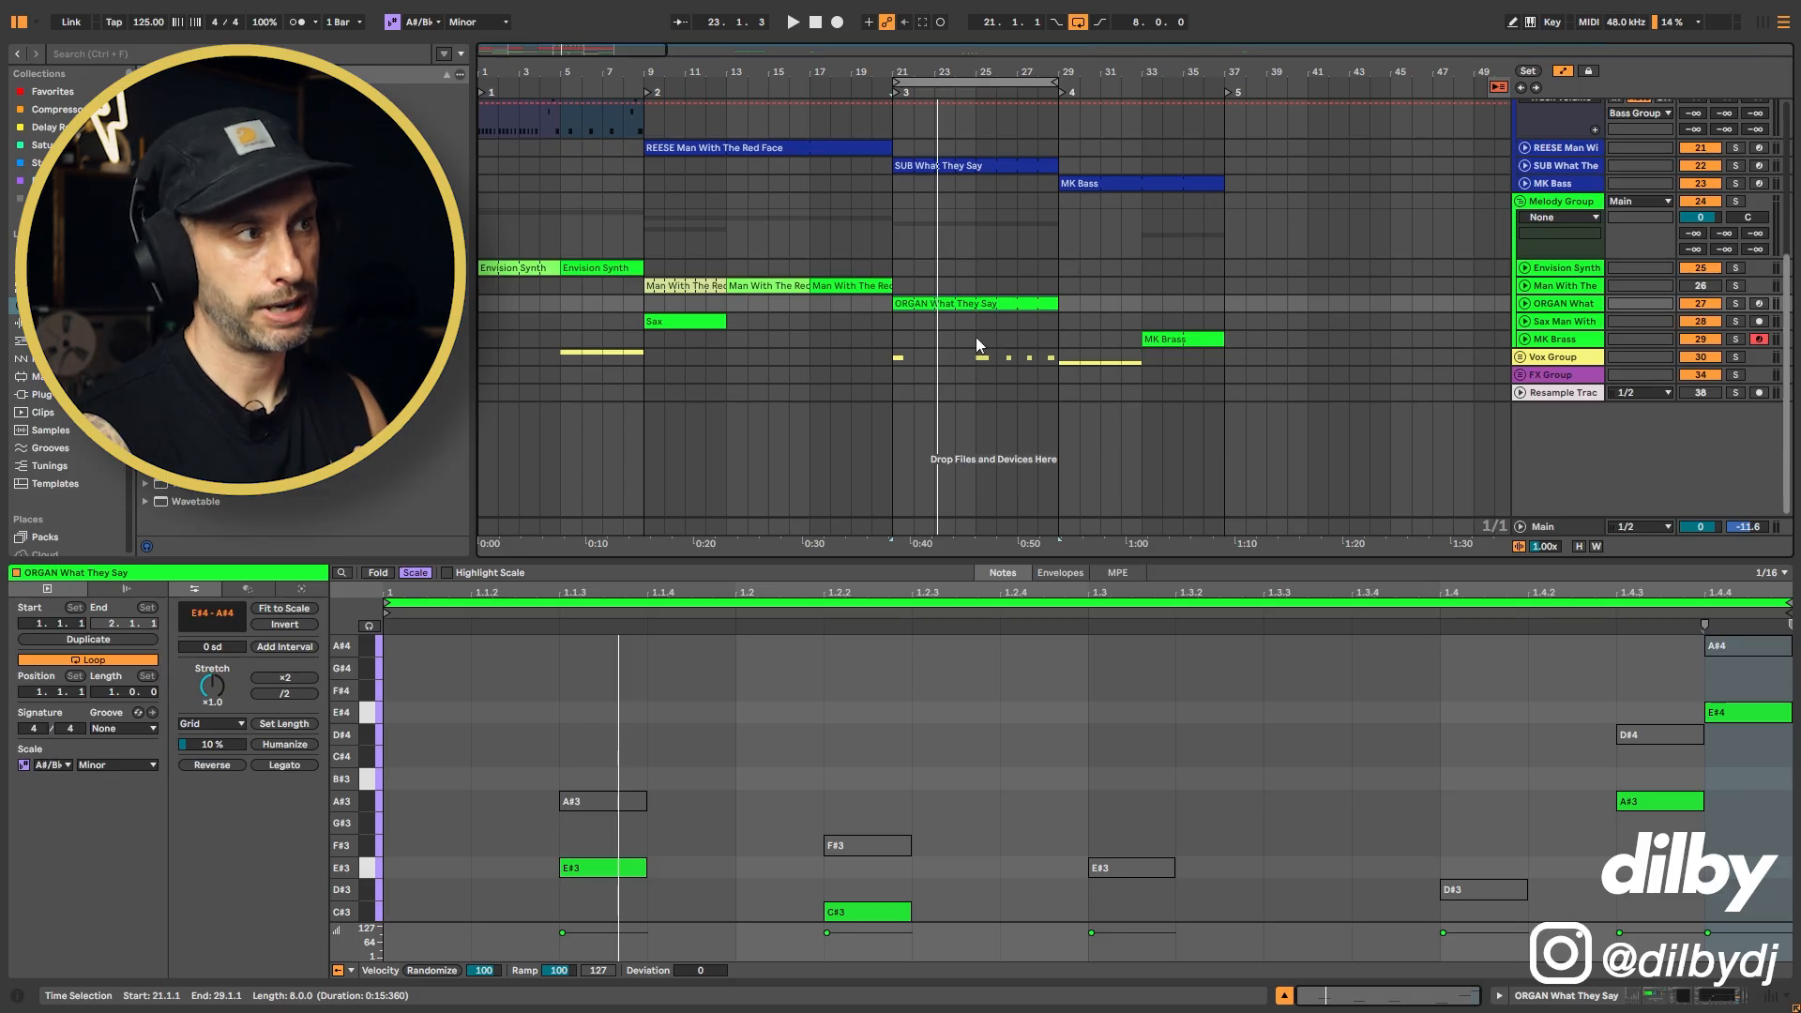
- Unfold the Vox Group to show its individual vocal tracks
{"action": "left_click_drag", "start_coordinate": [976, 337], "coordinate": [1056, 362]}
{"action": "left_click", "coordinate": [980, 359]}
{"action": "key", "text": "u"}
{"action": "scroll", "coordinate": [985, 473], "scroll_direction": "down", "scroll_amount": 1}
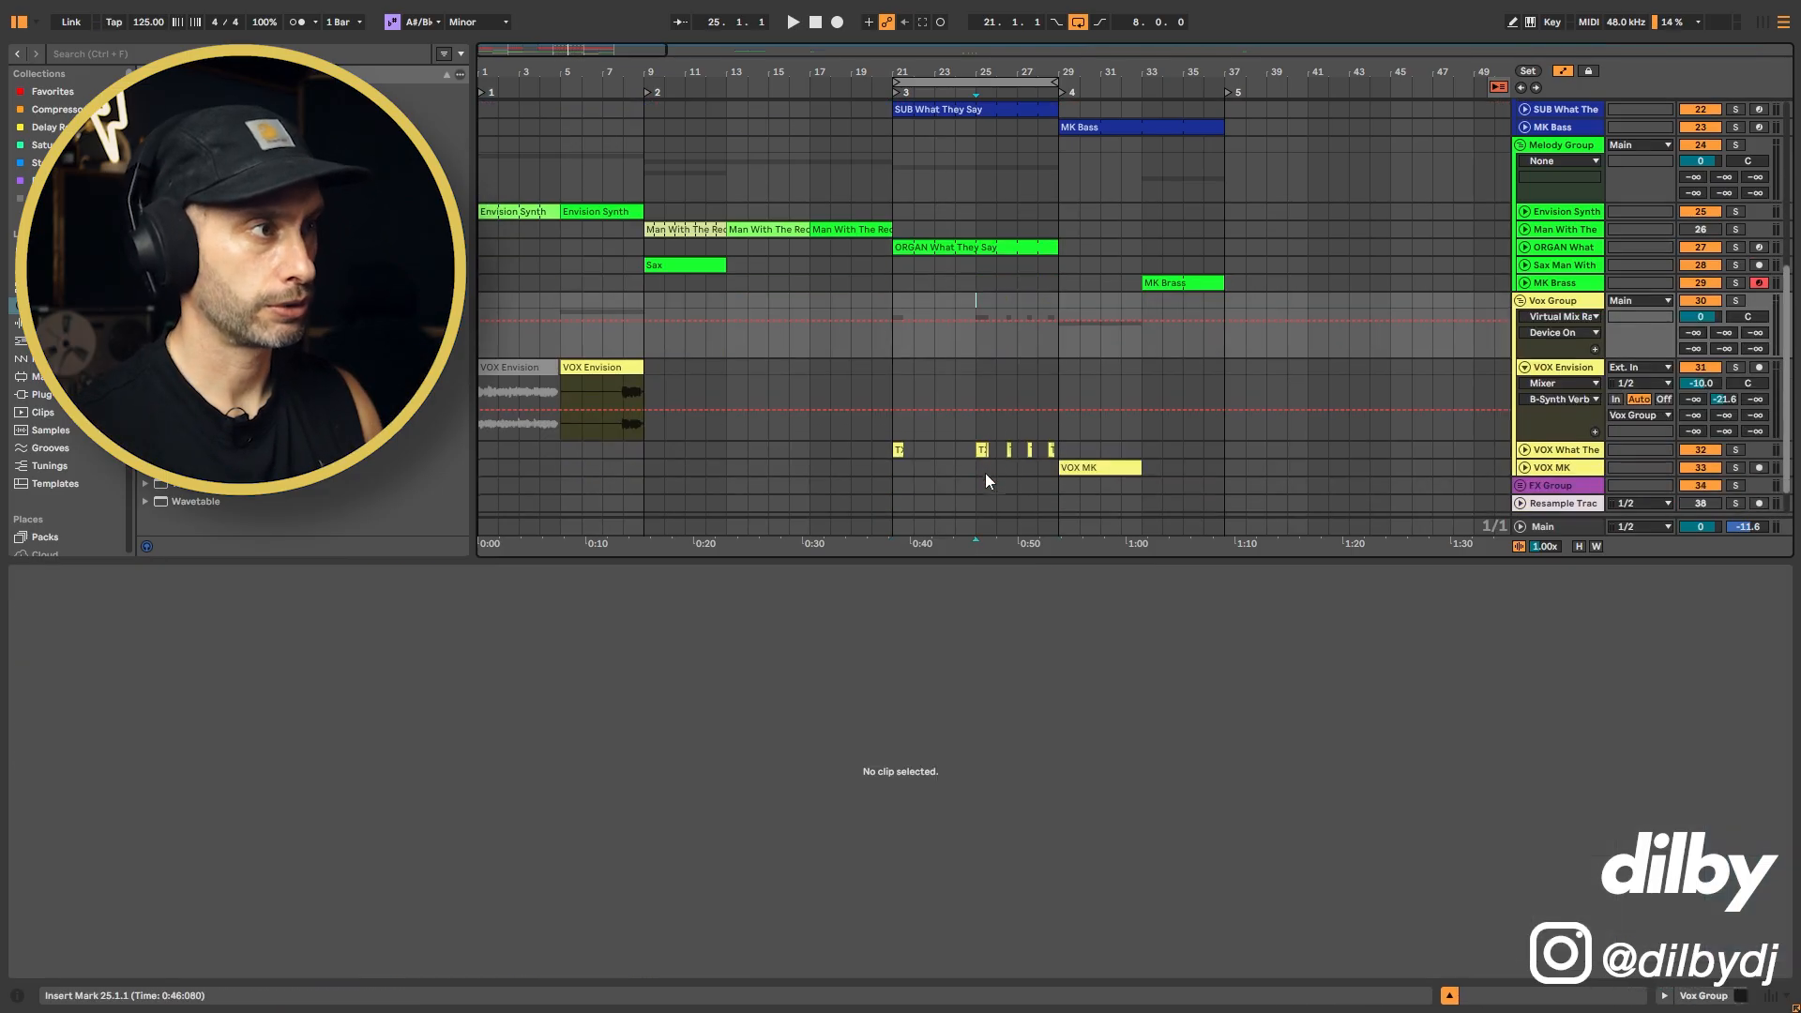
- Play the vocal chops from the TX Vox clip at bar 21 with the VOX What They Say track soloed
{"action": "left_click", "coordinate": [899, 451]}
{"action": "left_click", "coordinate": [1736, 450]}
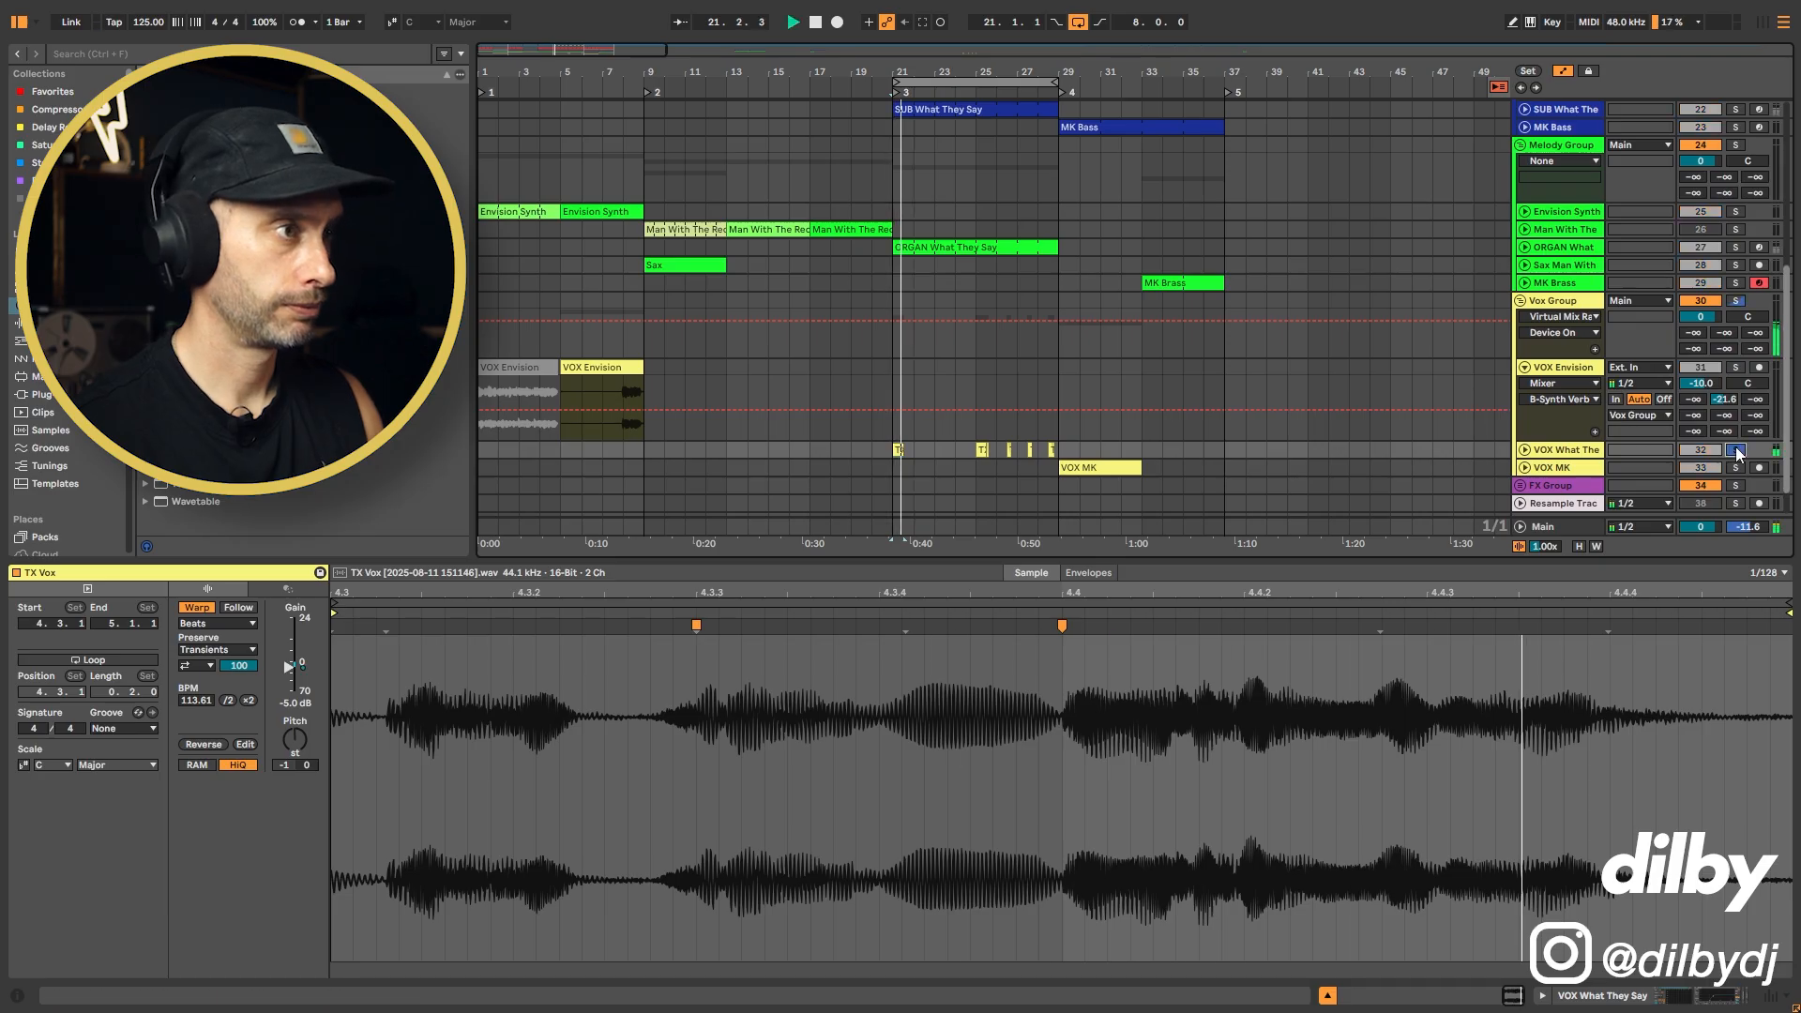
{"action": "key", "text": "space"}
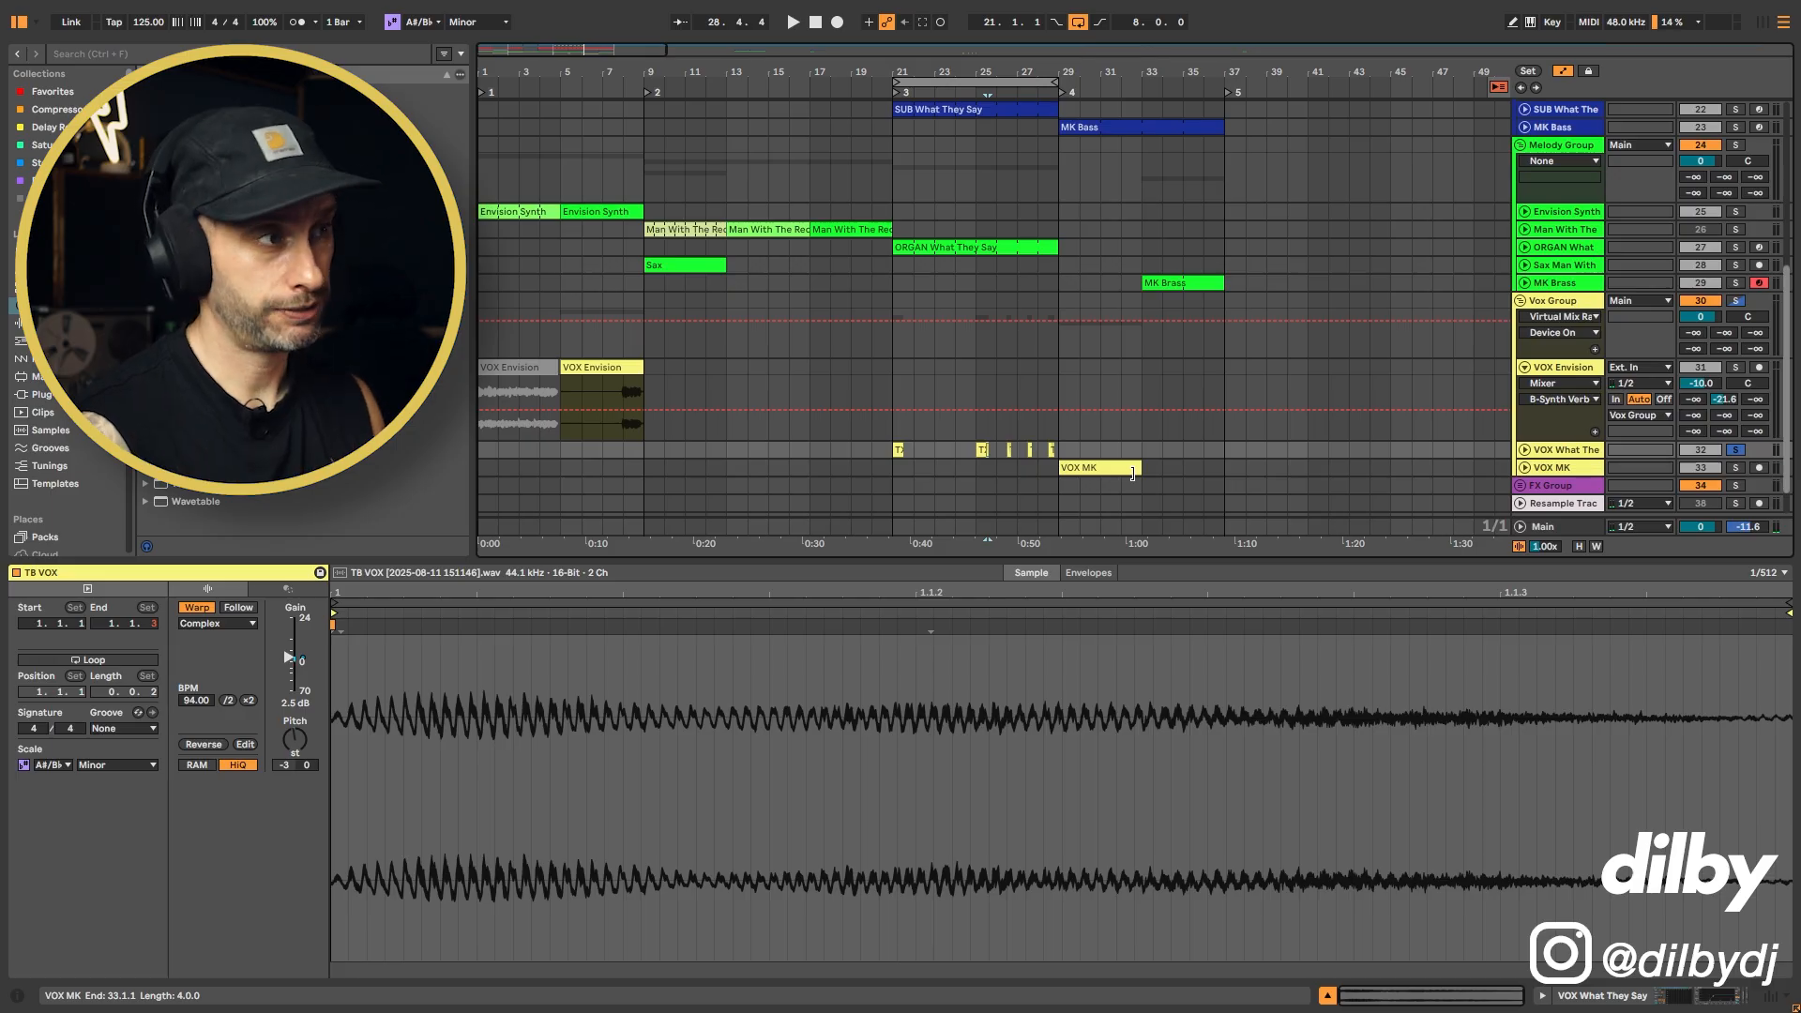
- Collapse the VOX Envision track, set the arrangement loop to the fourth section, bars 29 to 37, and play it
{"action": "left_click", "coordinate": [1524, 367]}
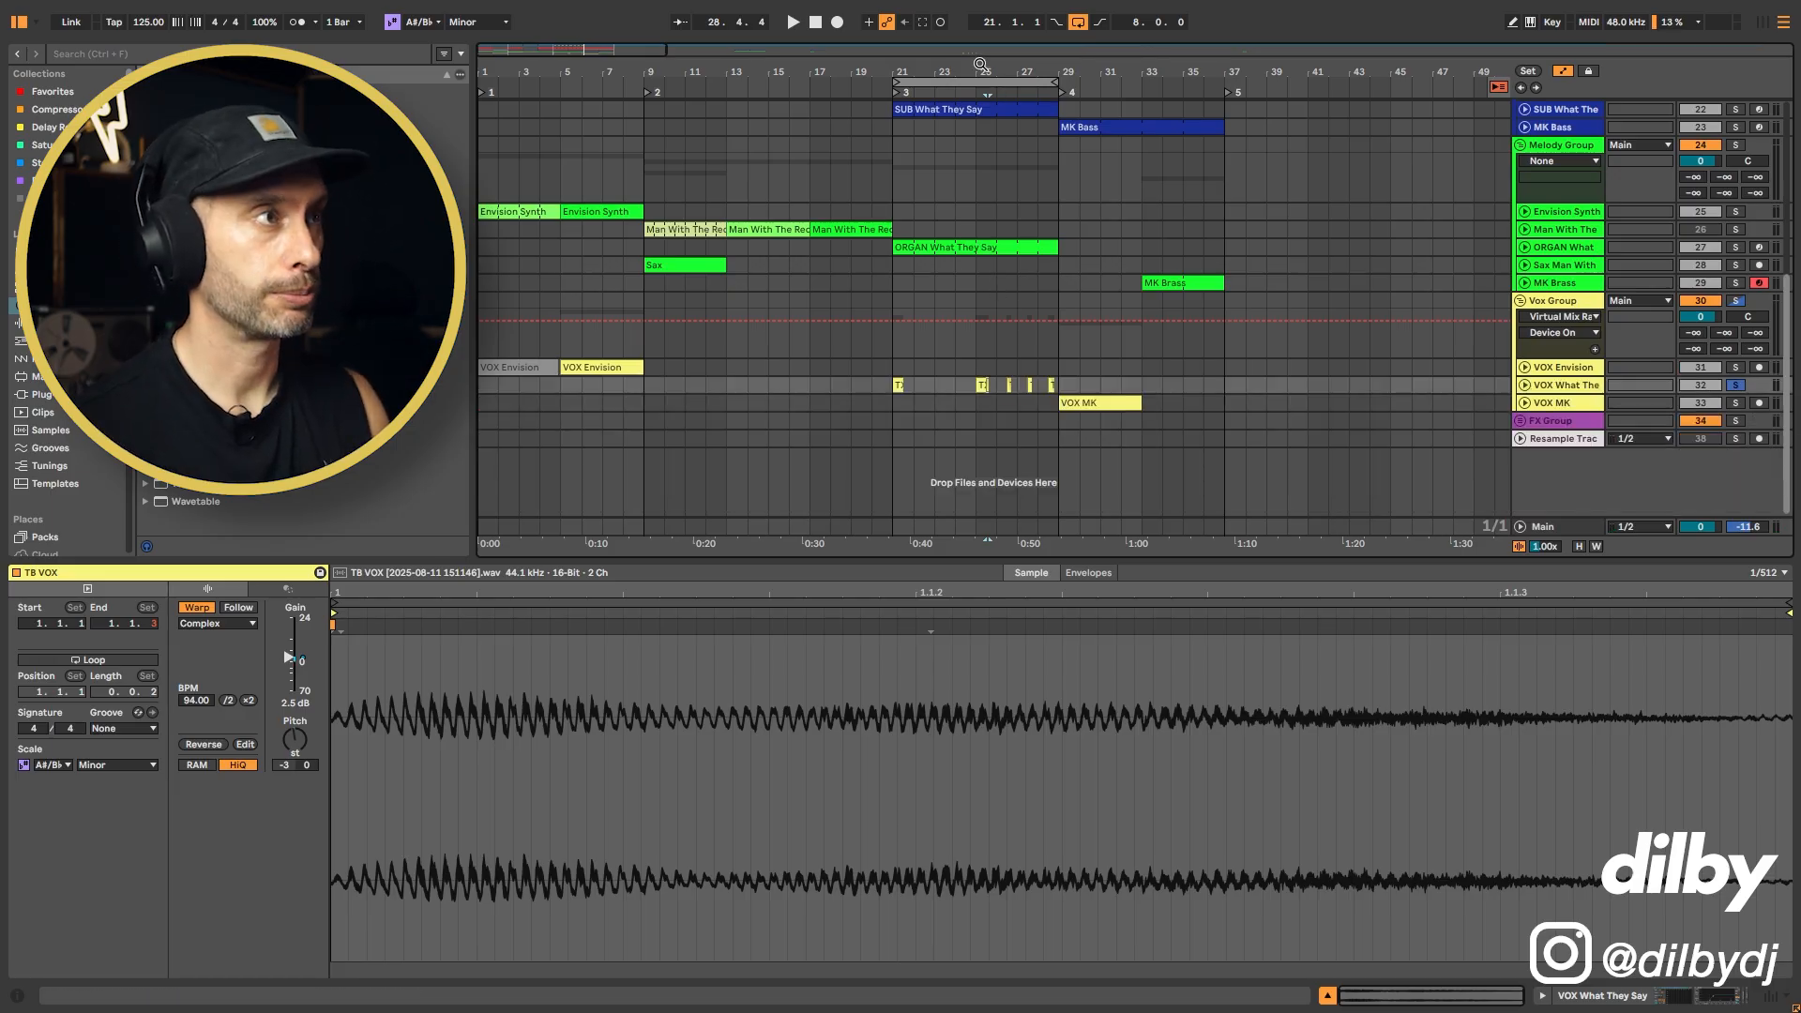
{"action": "left_click_drag", "start_coordinate": [980, 80], "coordinate": [1145, 80]}
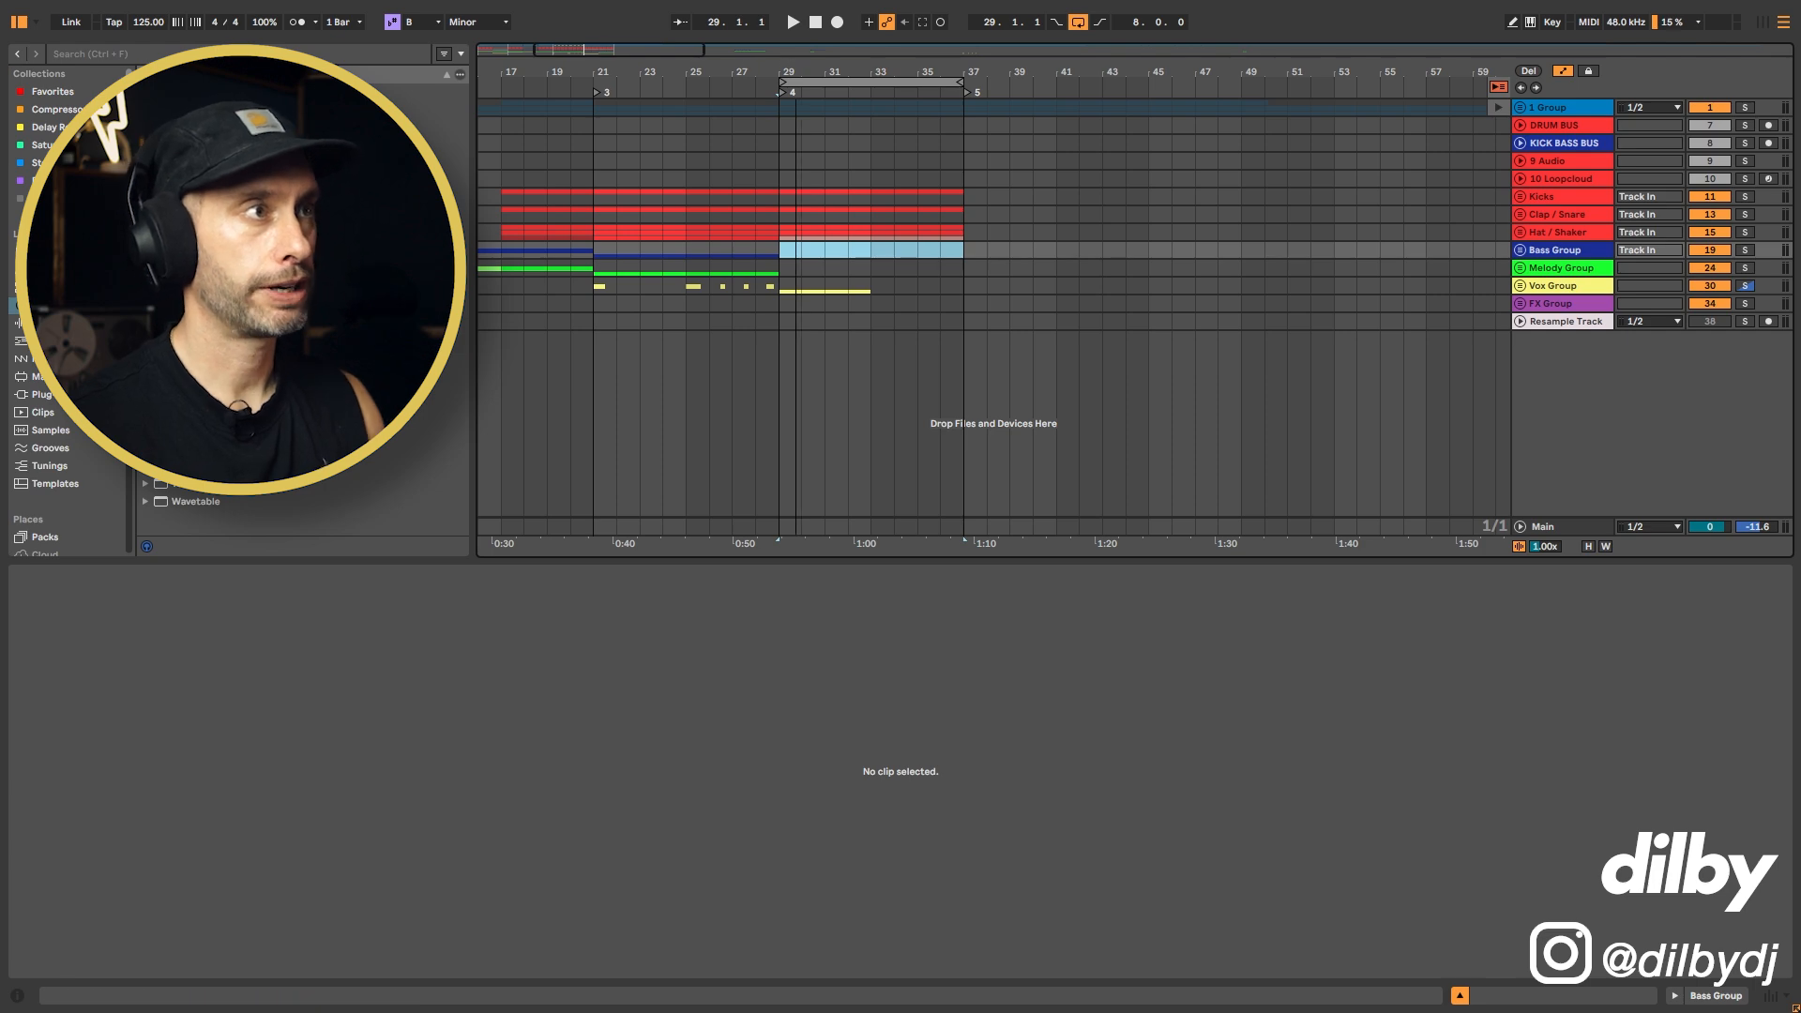
{"action": "key", "text": "space"}
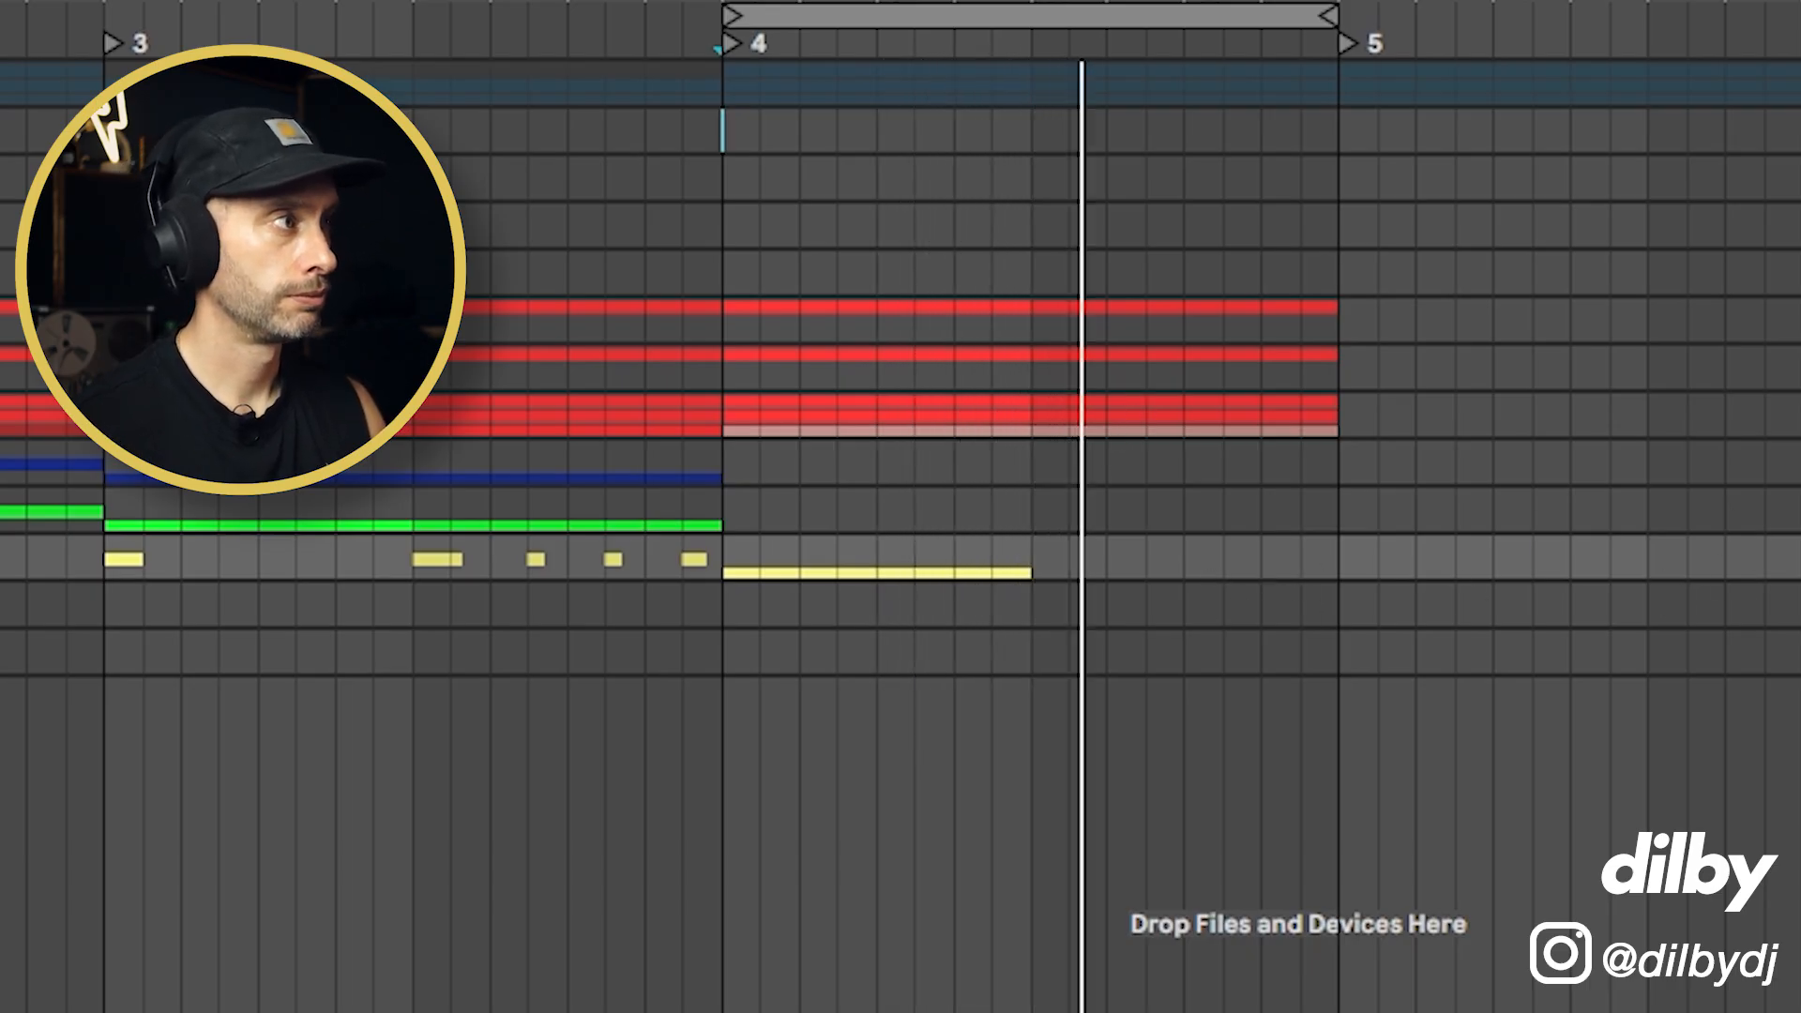
- Unfold the Melody and Vox Groups, opening the MK Brass clip's notes and the VOX MK clip's sample
{"action": "left_click", "coordinate": [1798, 508]}
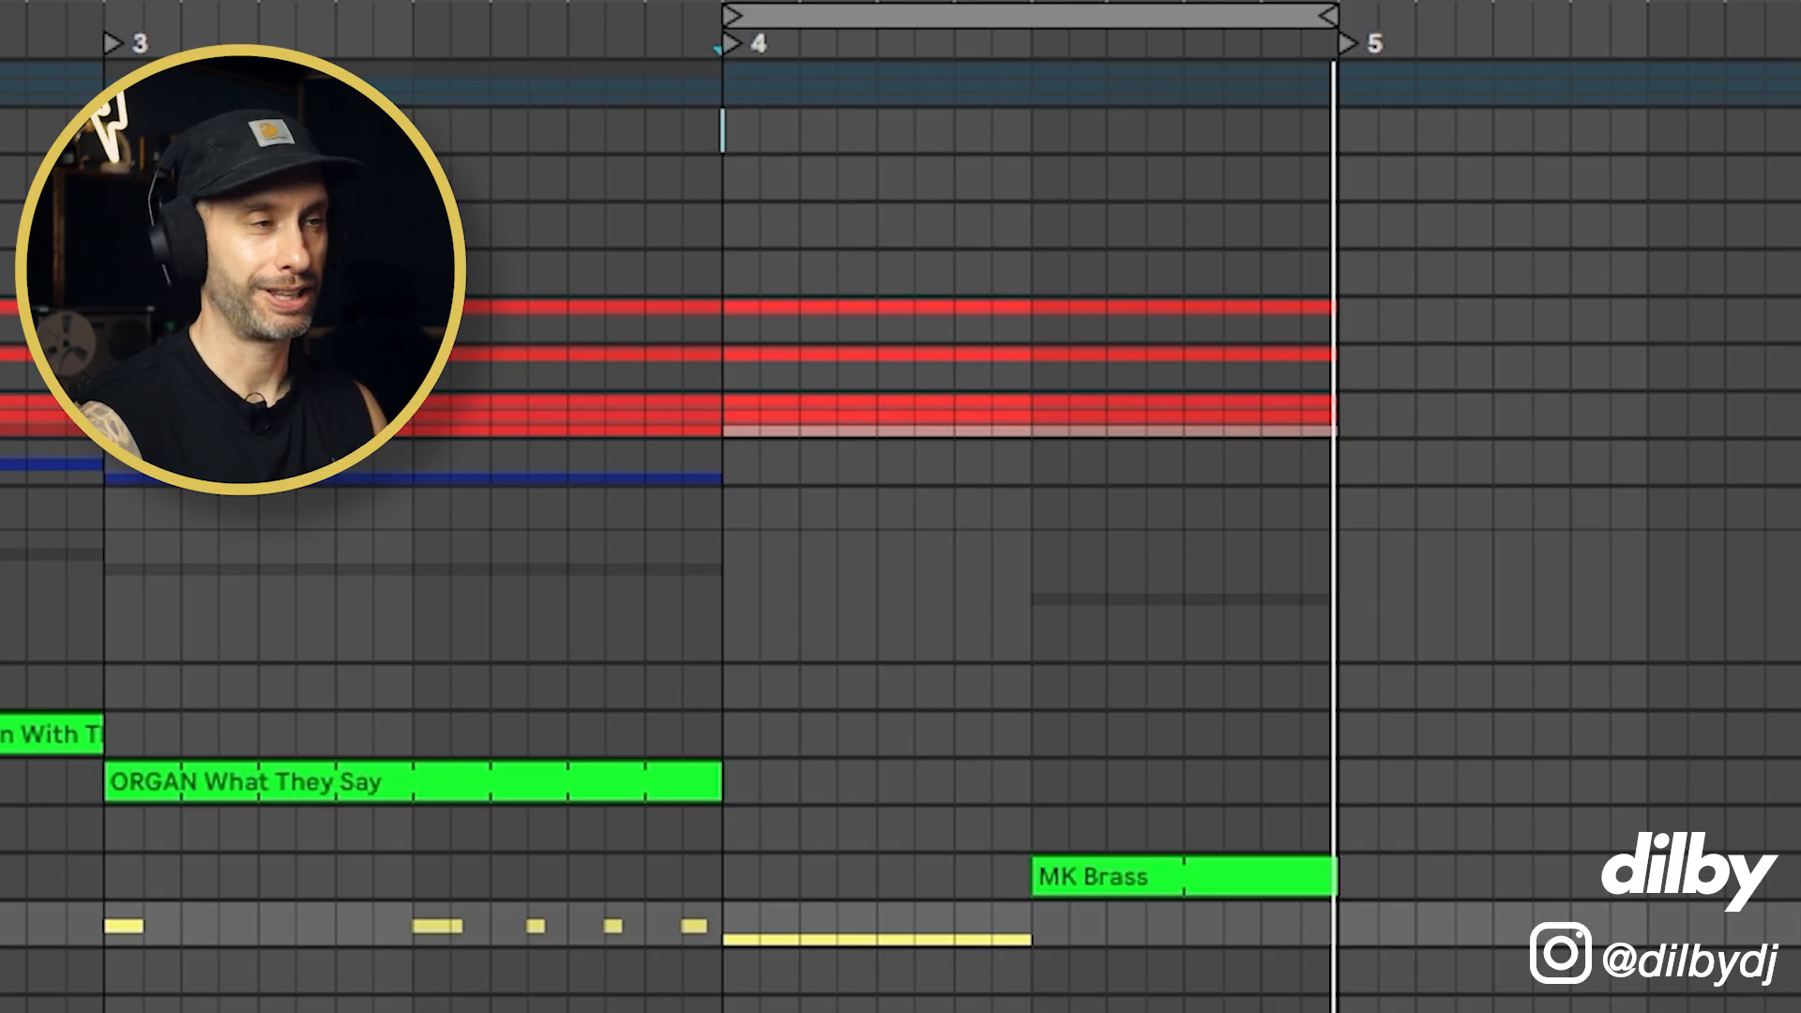
{"action": "double_click", "coordinate": [1170, 882]}
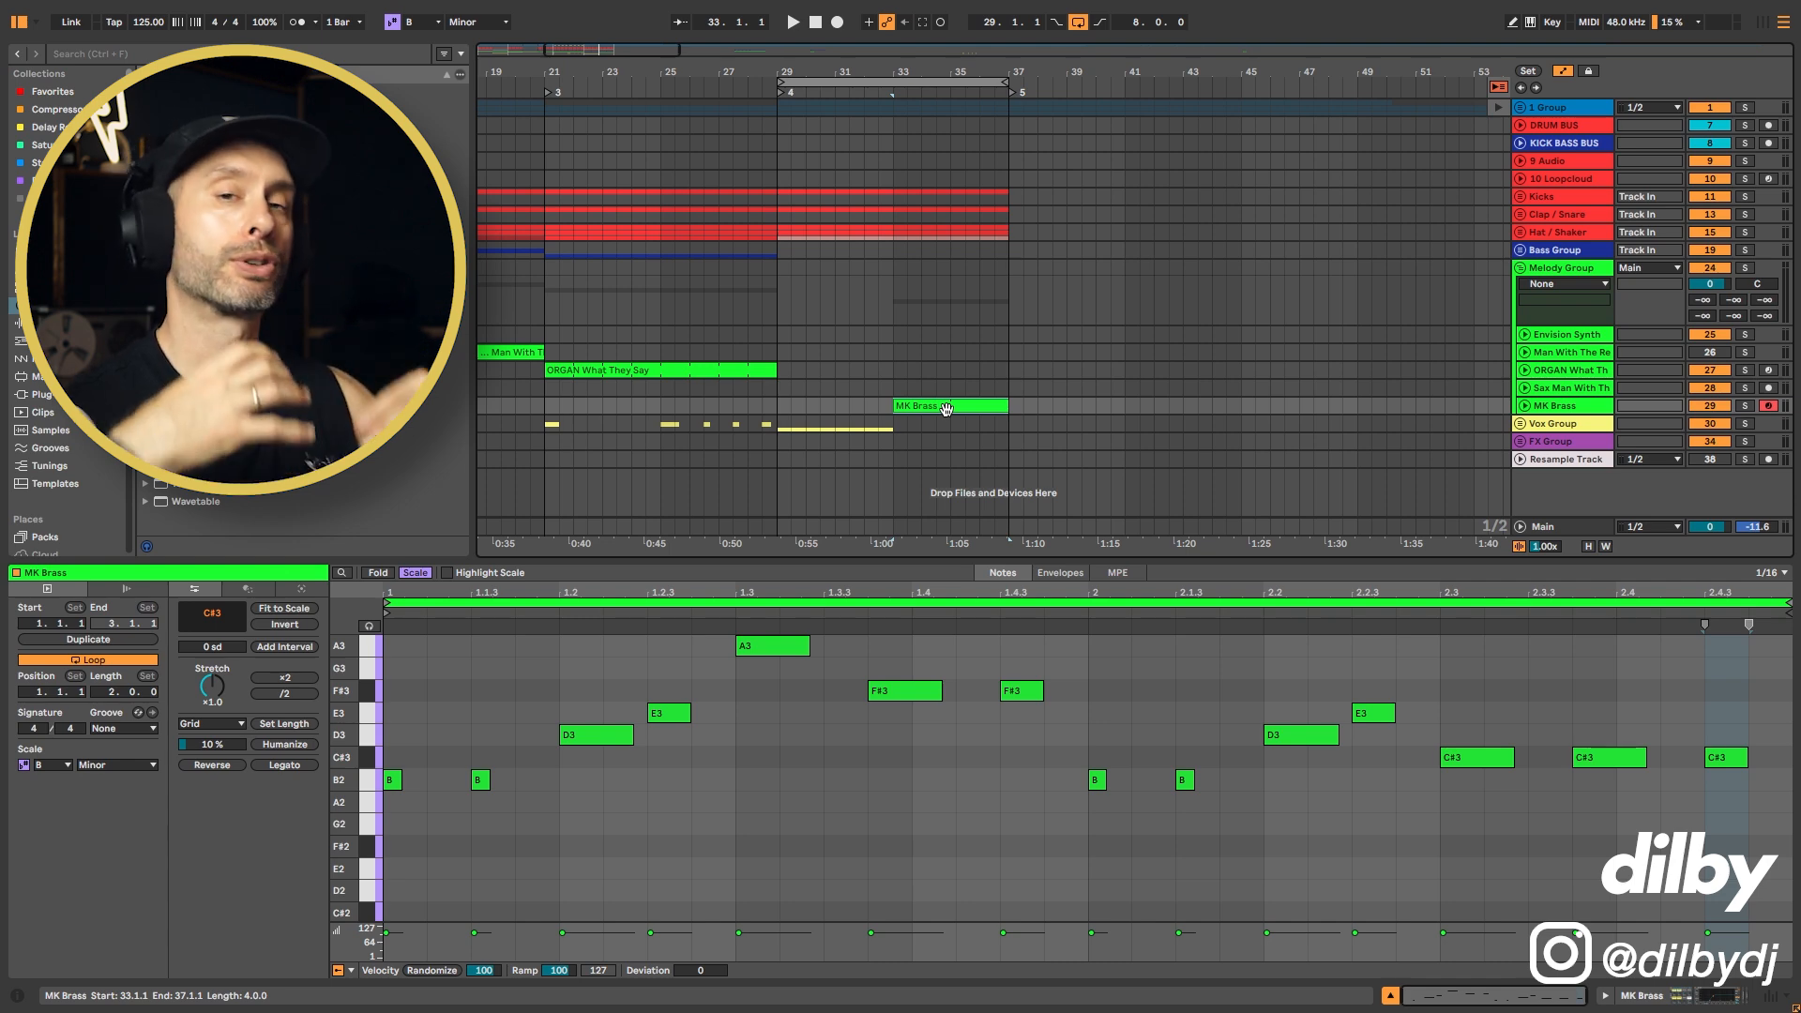
{"action": "double_click", "coordinate": [835, 430]}
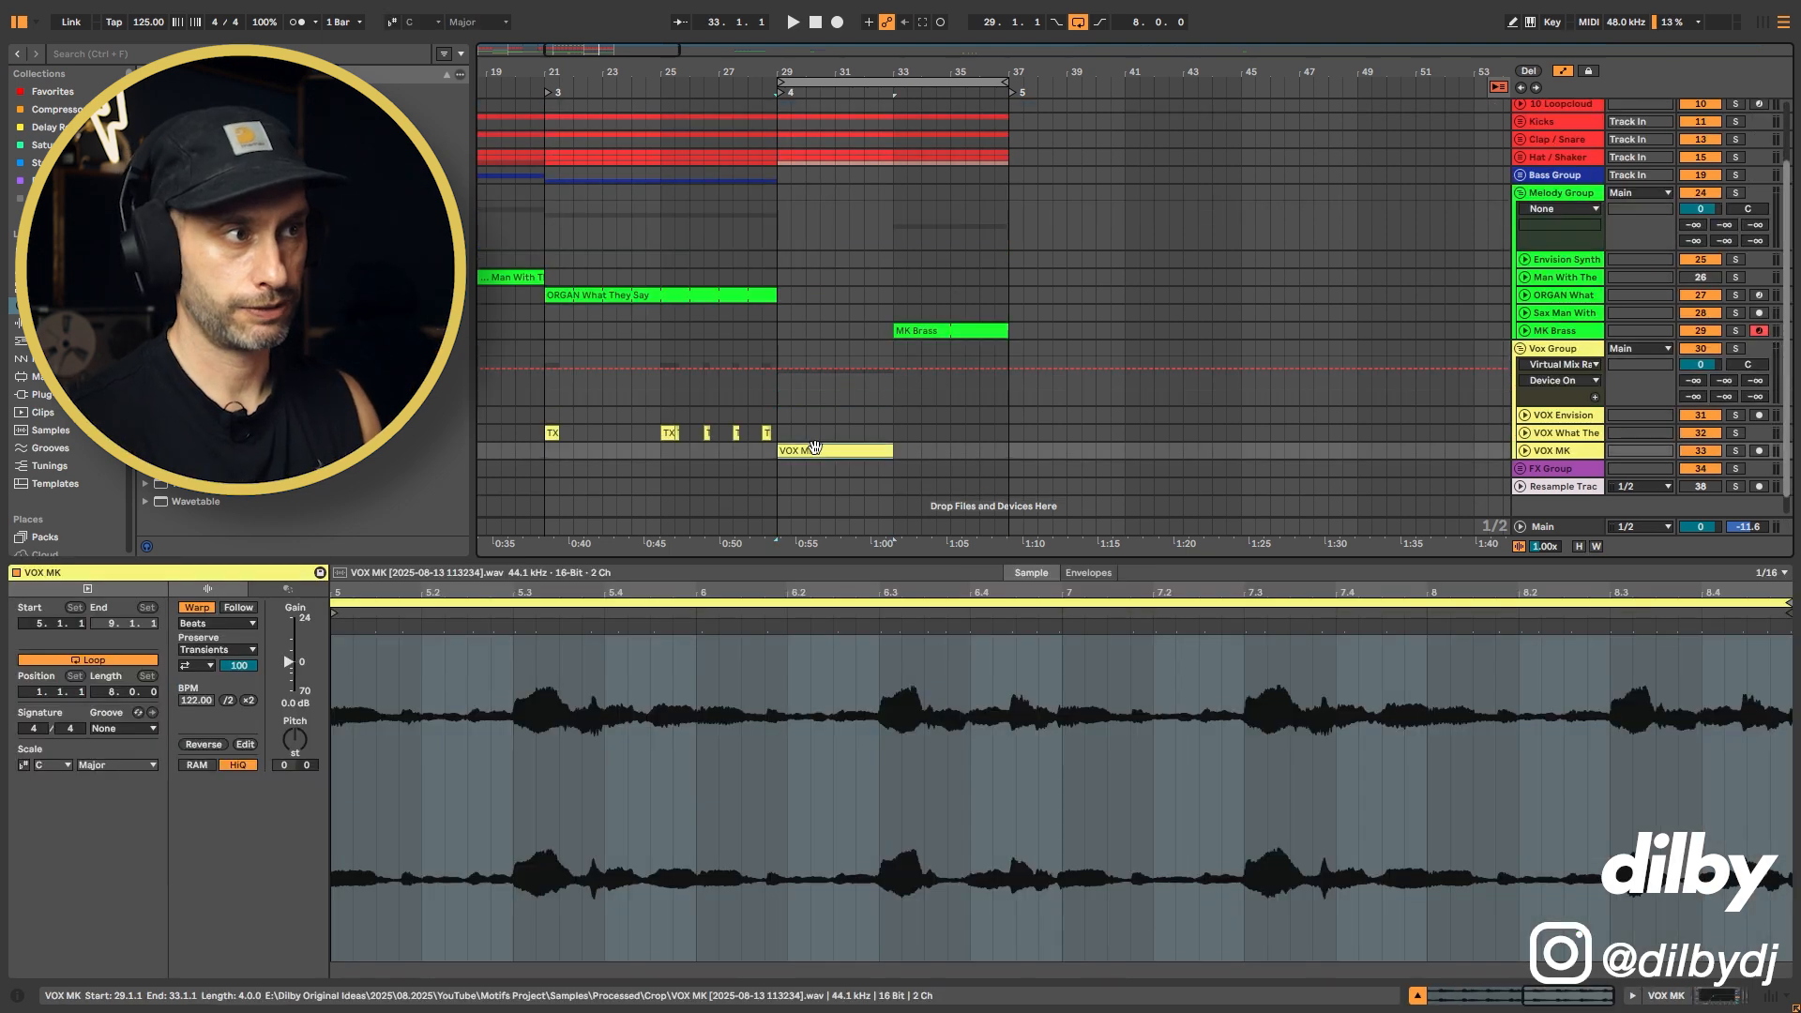
{"action": "left_click", "coordinate": [1574, 455]}
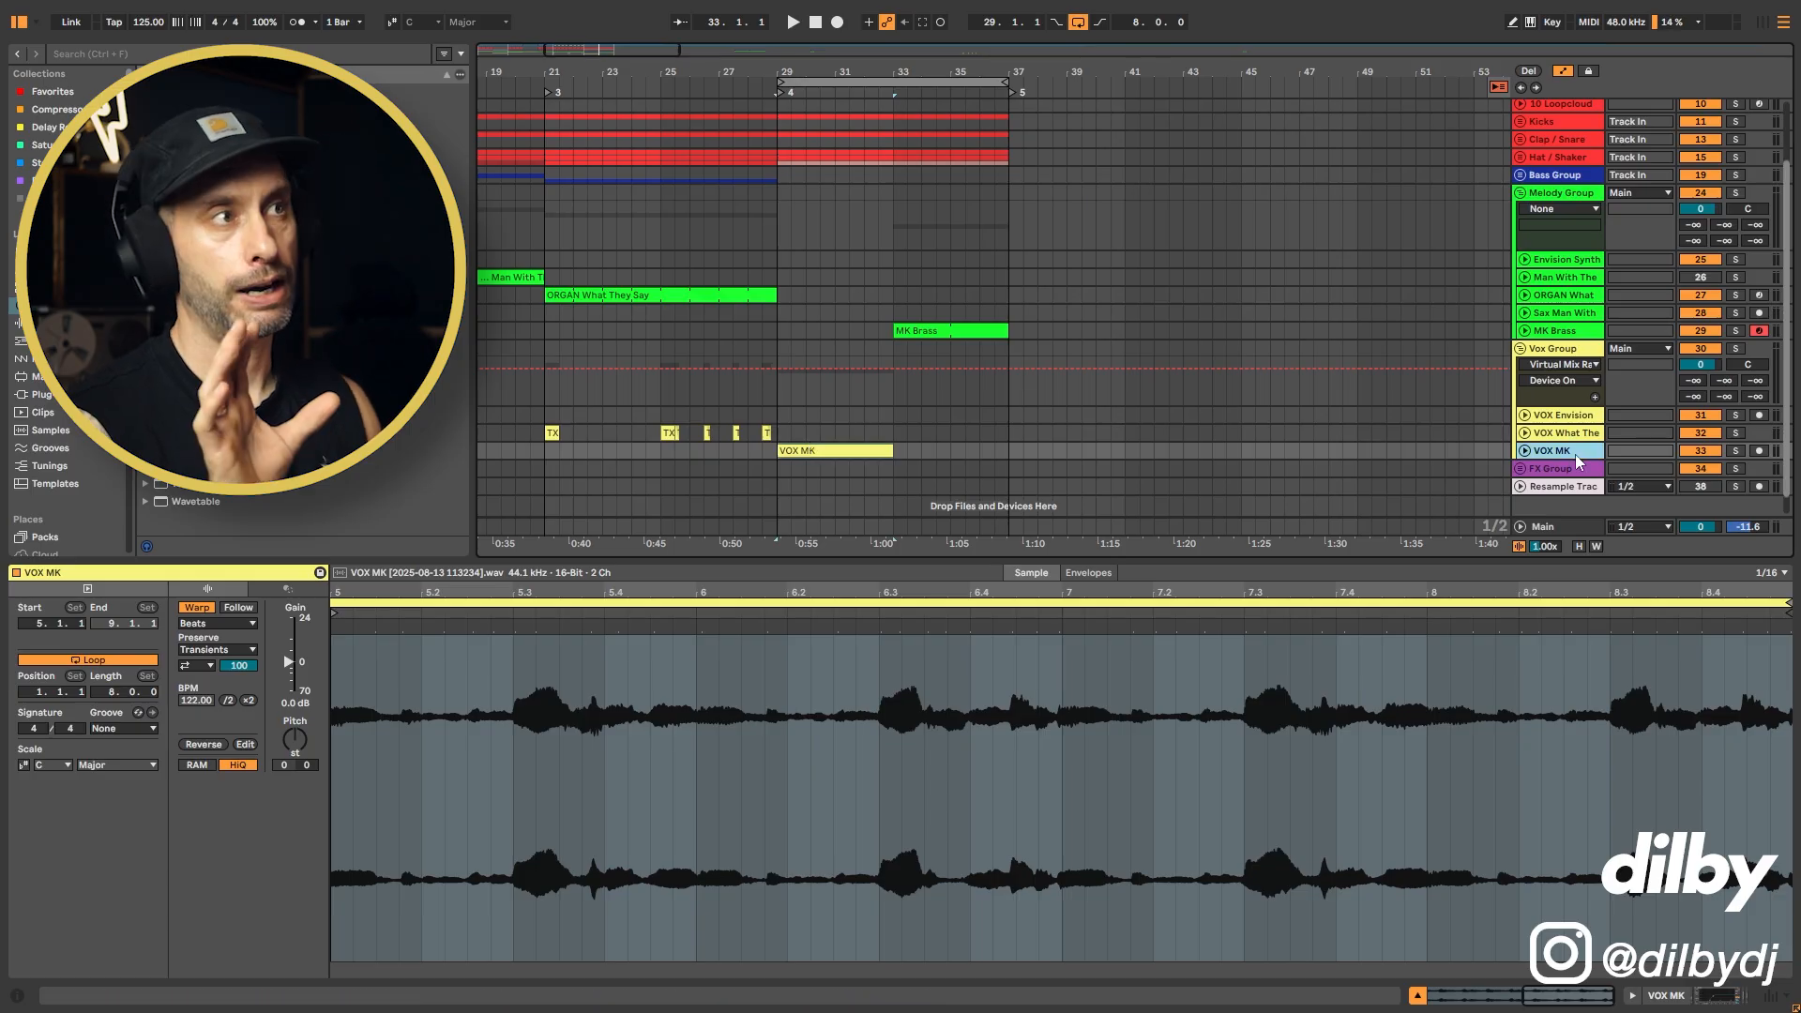